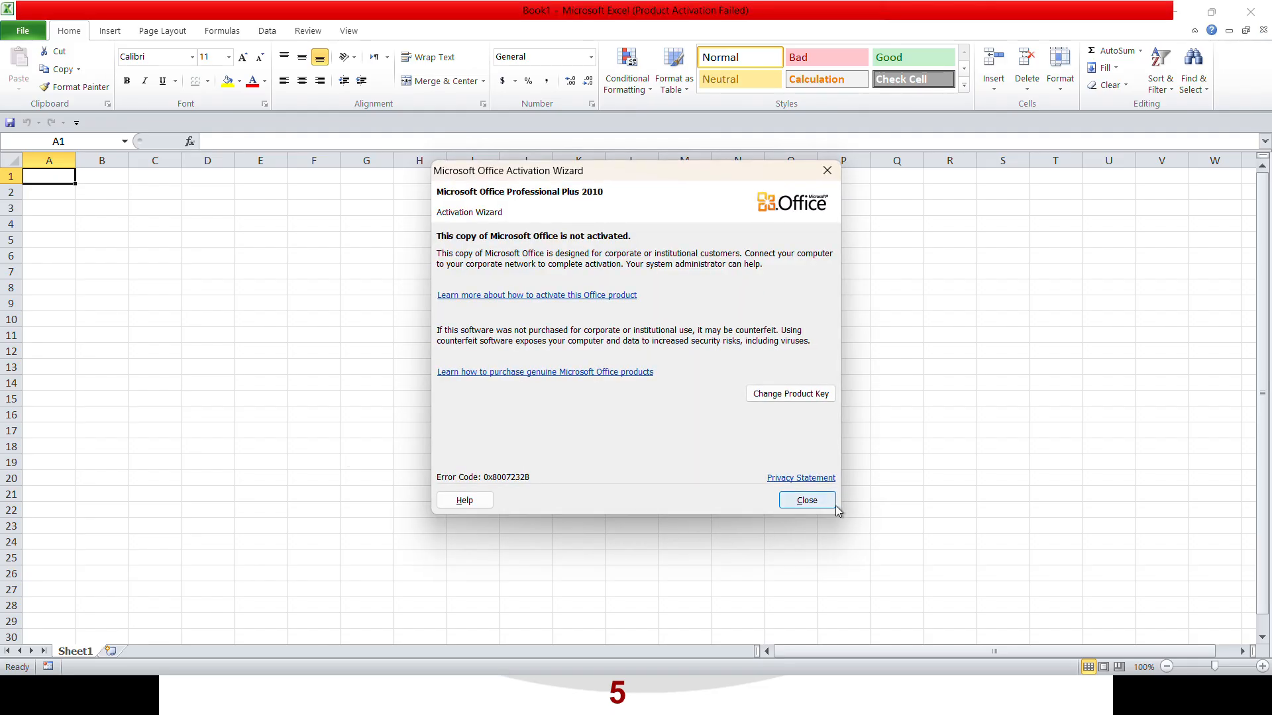
# Step: Close the activation notice and enter a list of five first names in cells A1 to A5
pyautogui.click(830, 502)
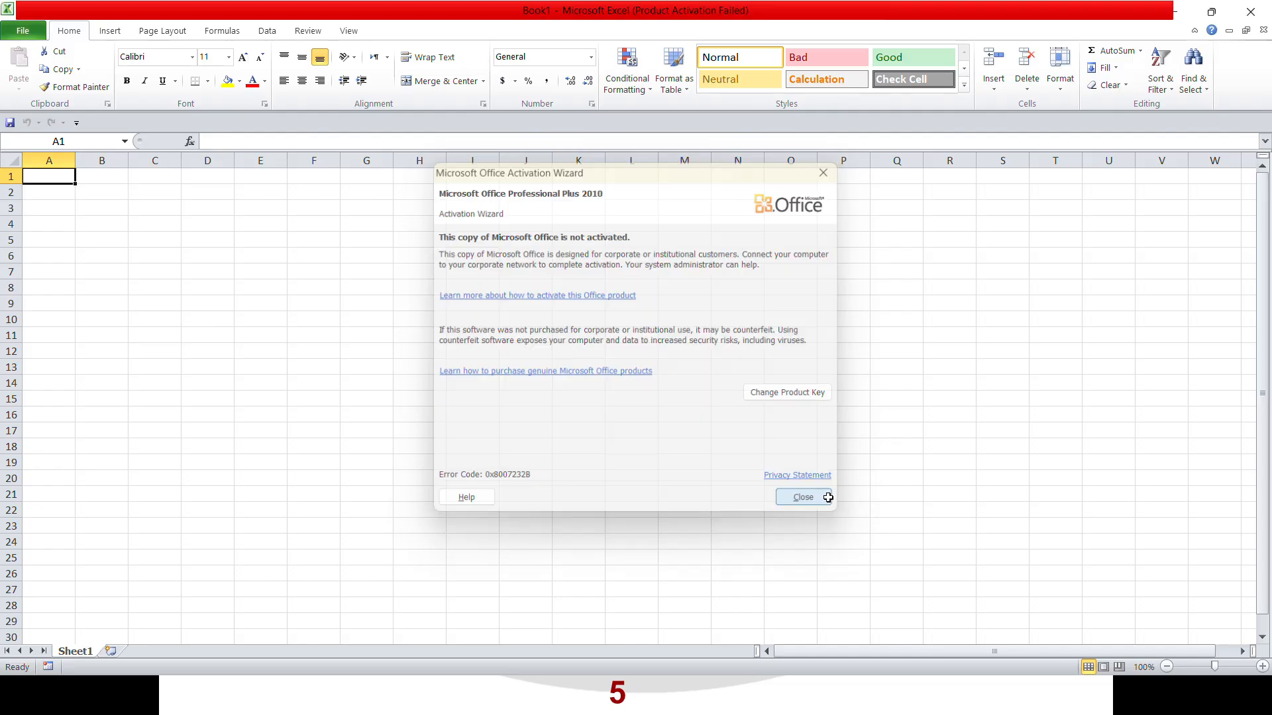
pyautogui.click(1261, 668)
pyautogui.click(1261, 667)
pyautogui.click(1261, 668)
pyautogui.click(1261, 667)
pyautogui.click(1261, 668)
pyautogui.click(1261, 667)
pyautogui.click(1261, 668)
pyautogui.click(1261, 667)
pyautogui.click(1261, 668)
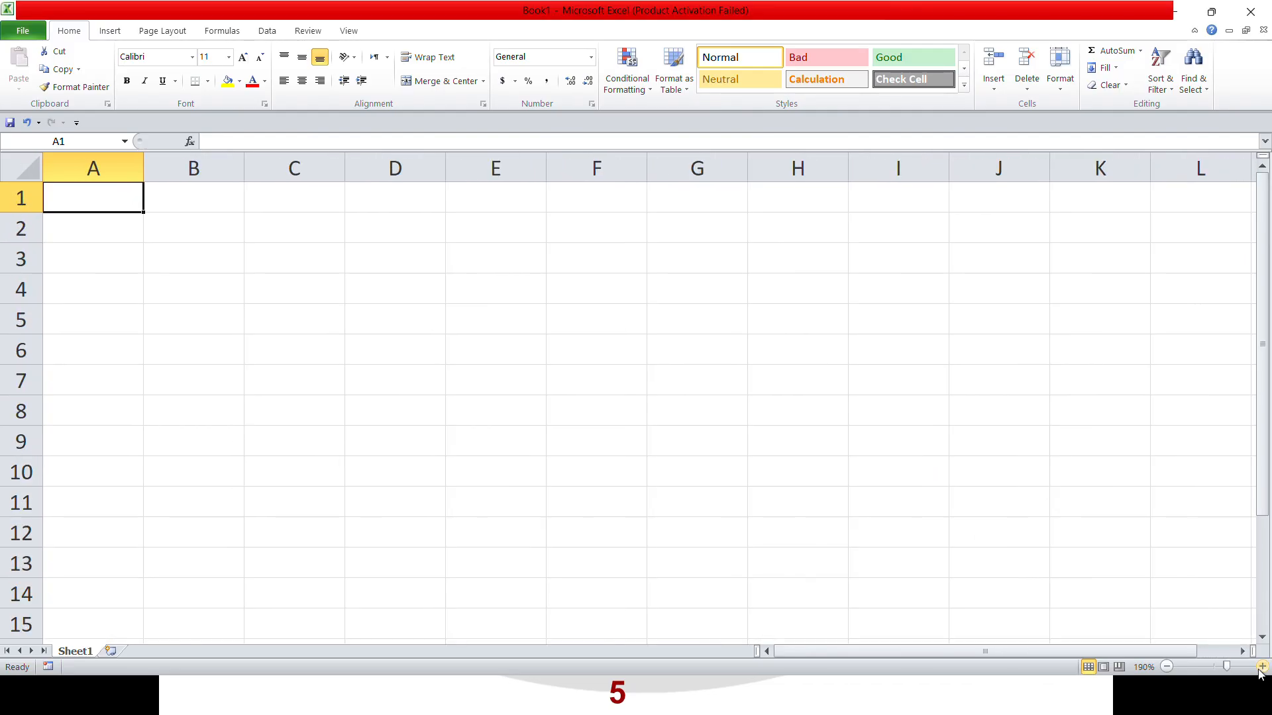
pyautogui.write('ram4')
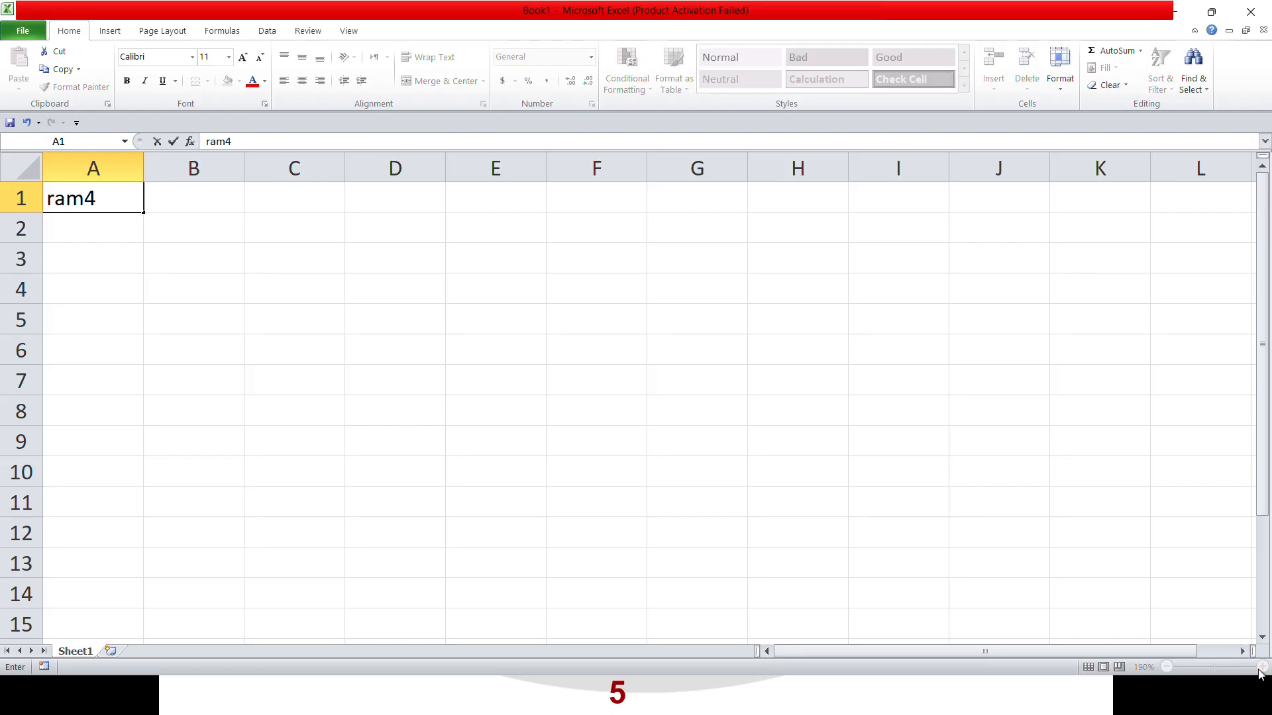
pyautogui.press('BackSpace')
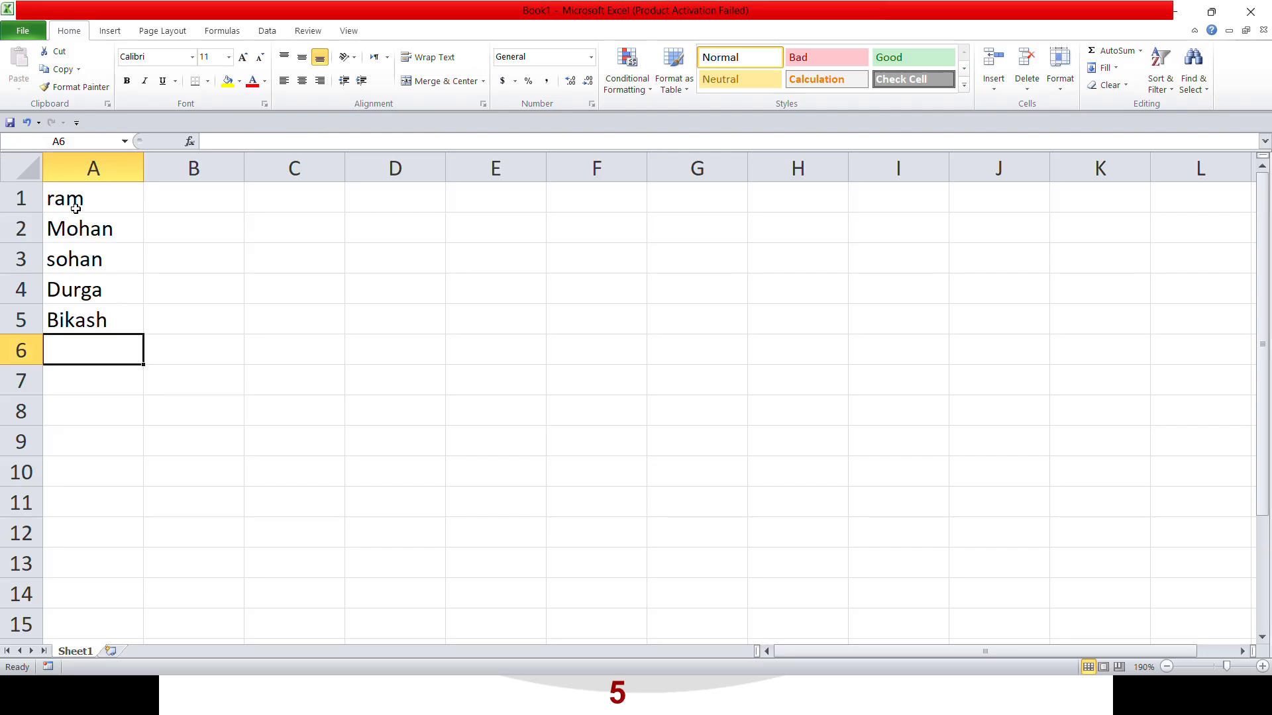
# Step: Try replacing the first entry in A1 with the A5 entry through Pick From Drop-down List, and undo the replacement
pyautogui.moveTo(77, 200); pyautogui.dragTo(83, 318)
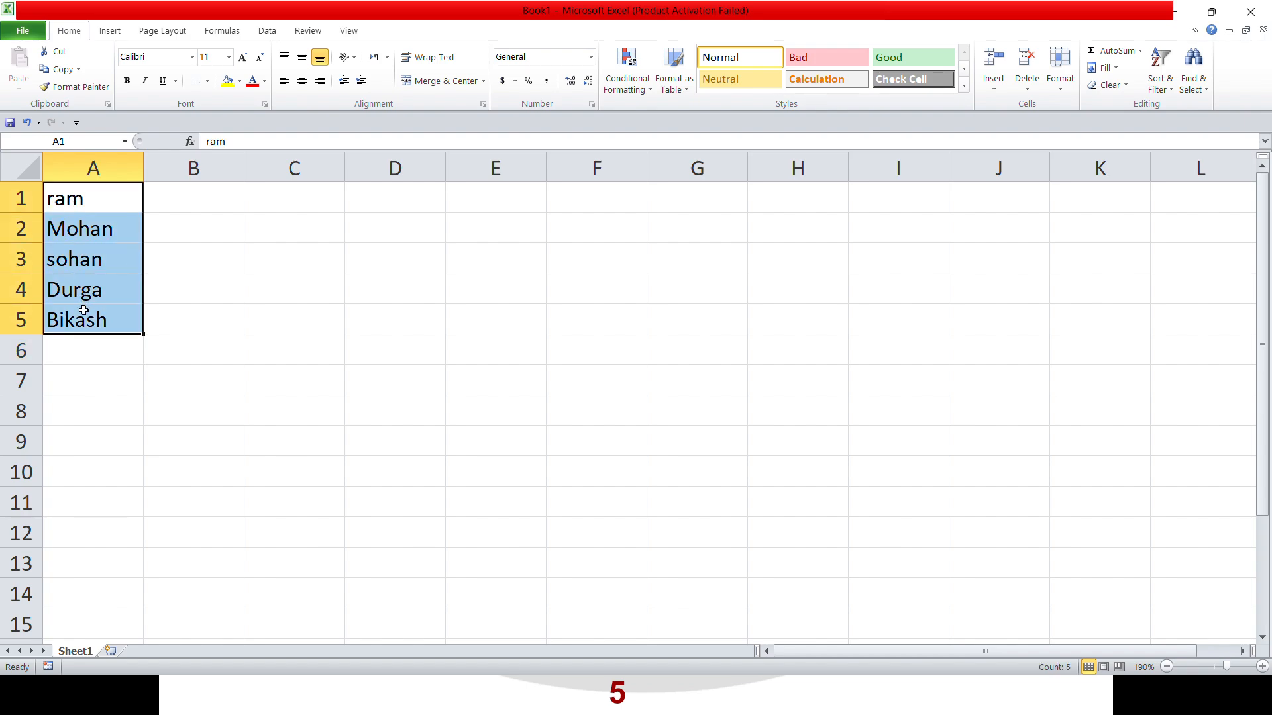
pyautogui.rightClick(81, 257)
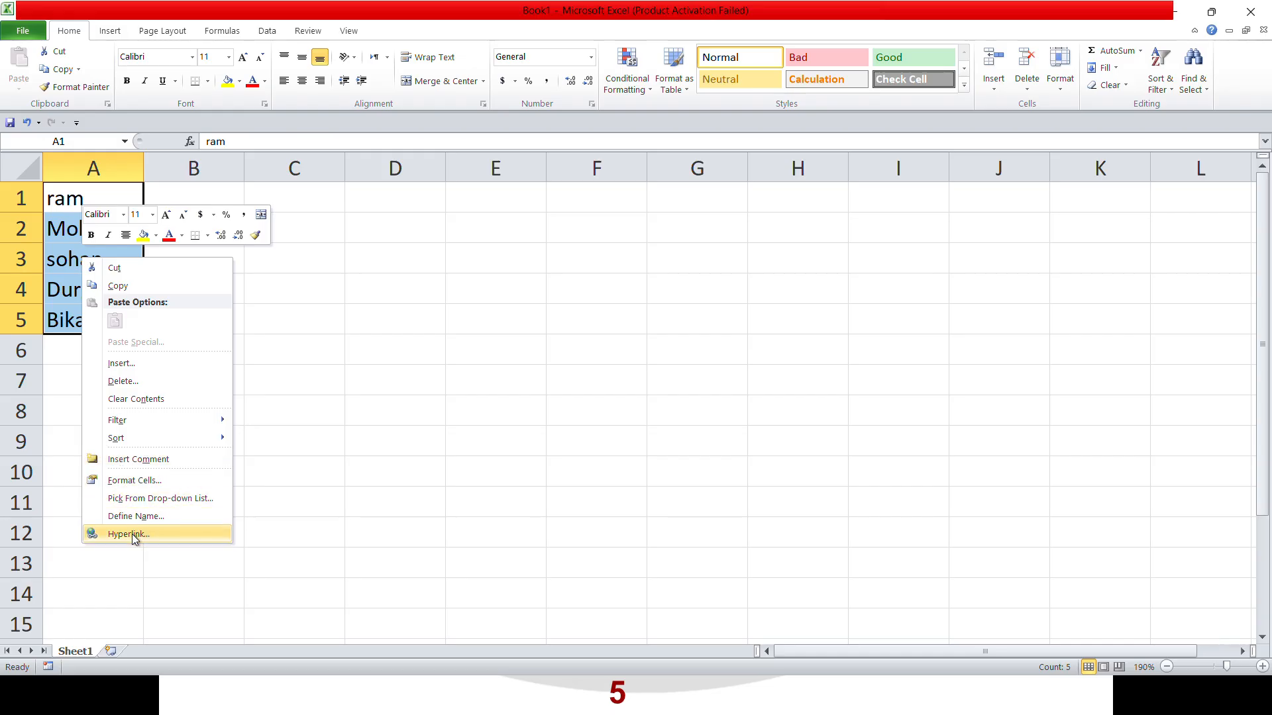
pyautogui.click(149, 500)
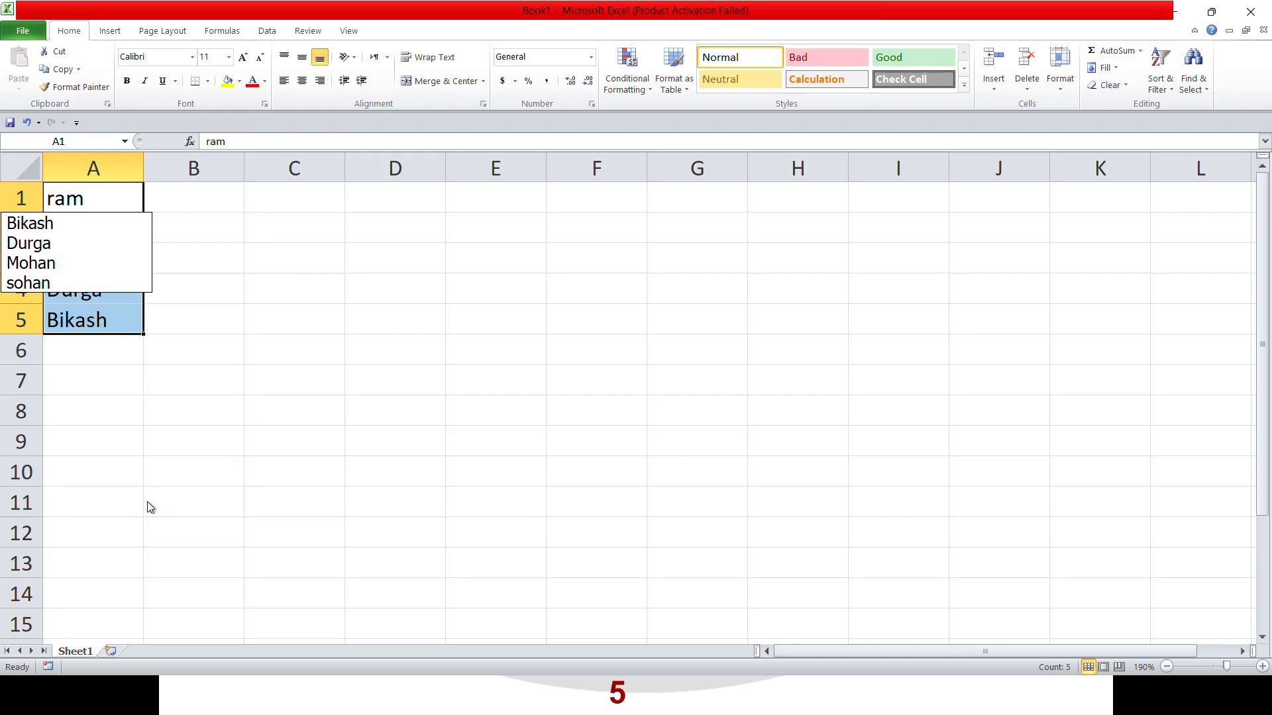
pyautogui.click(27, 224)
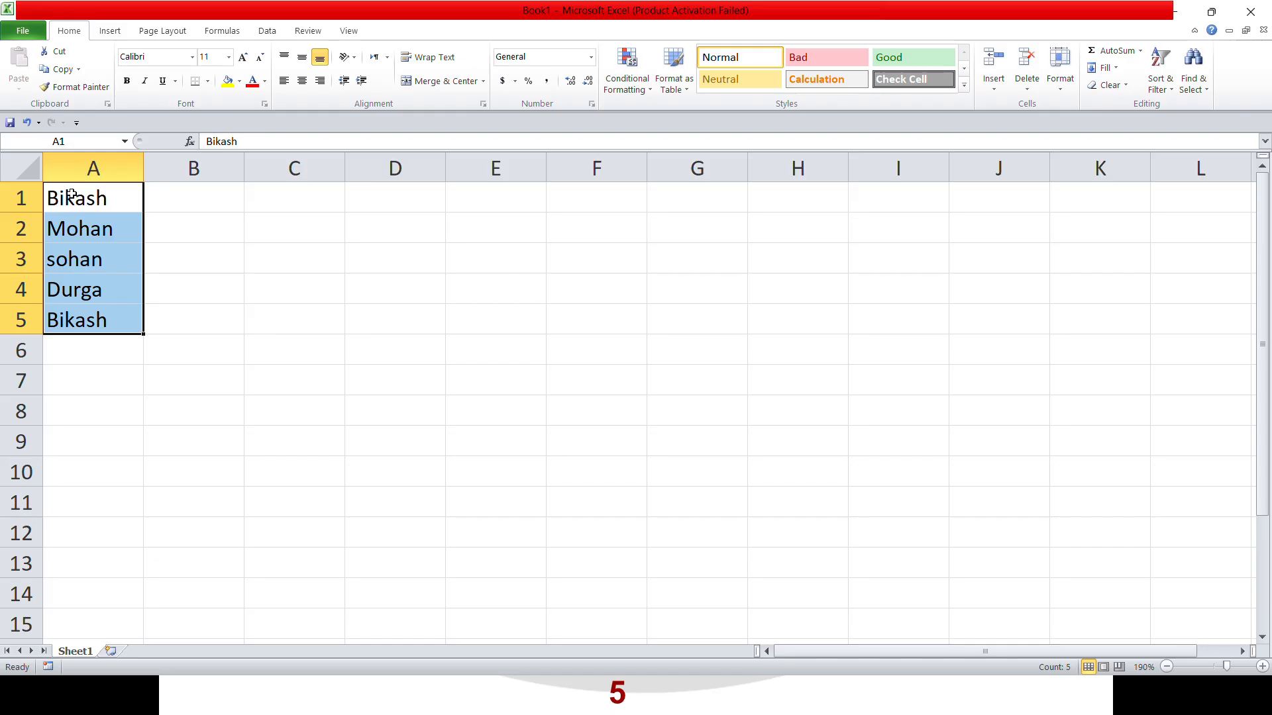
pyautogui.hotkey('ctrl', 'z')
# Step: Replace the entry in A1 with the one from A3, using the pick list of existing column entries
pyautogui.rightClick(83, 235)
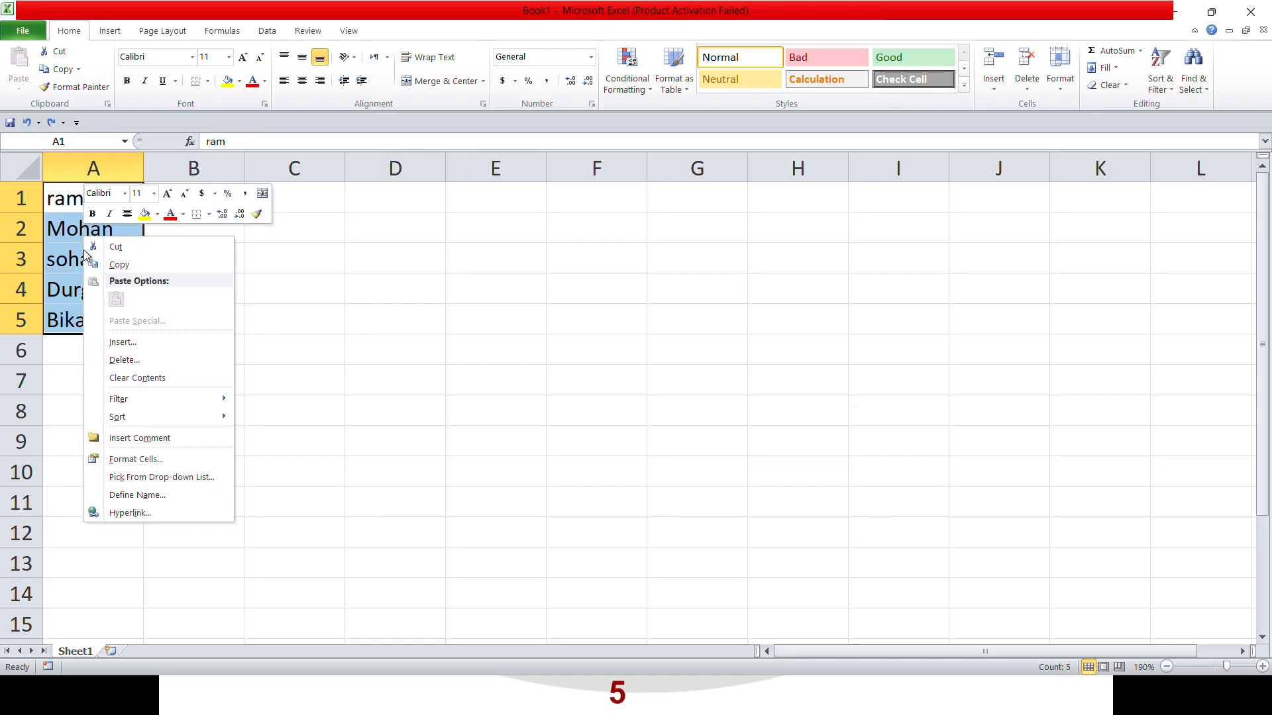
pyautogui.click(154, 478)
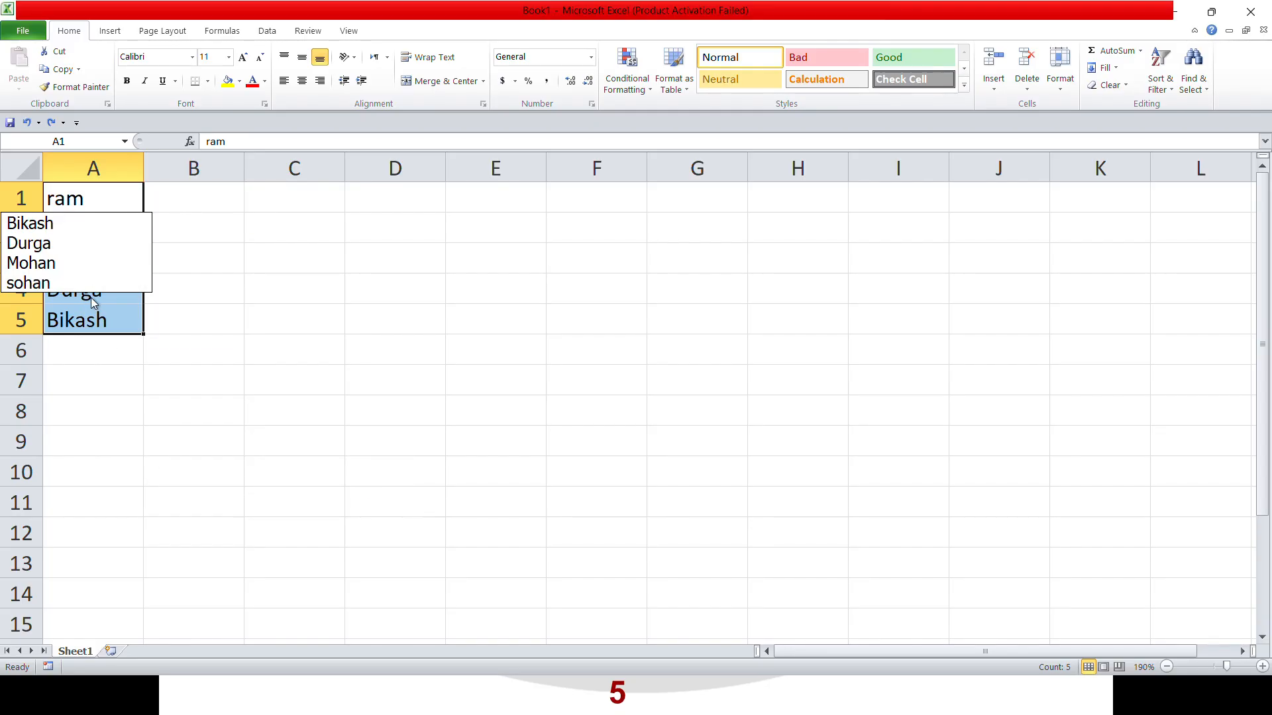
pyautogui.click(69, 272)
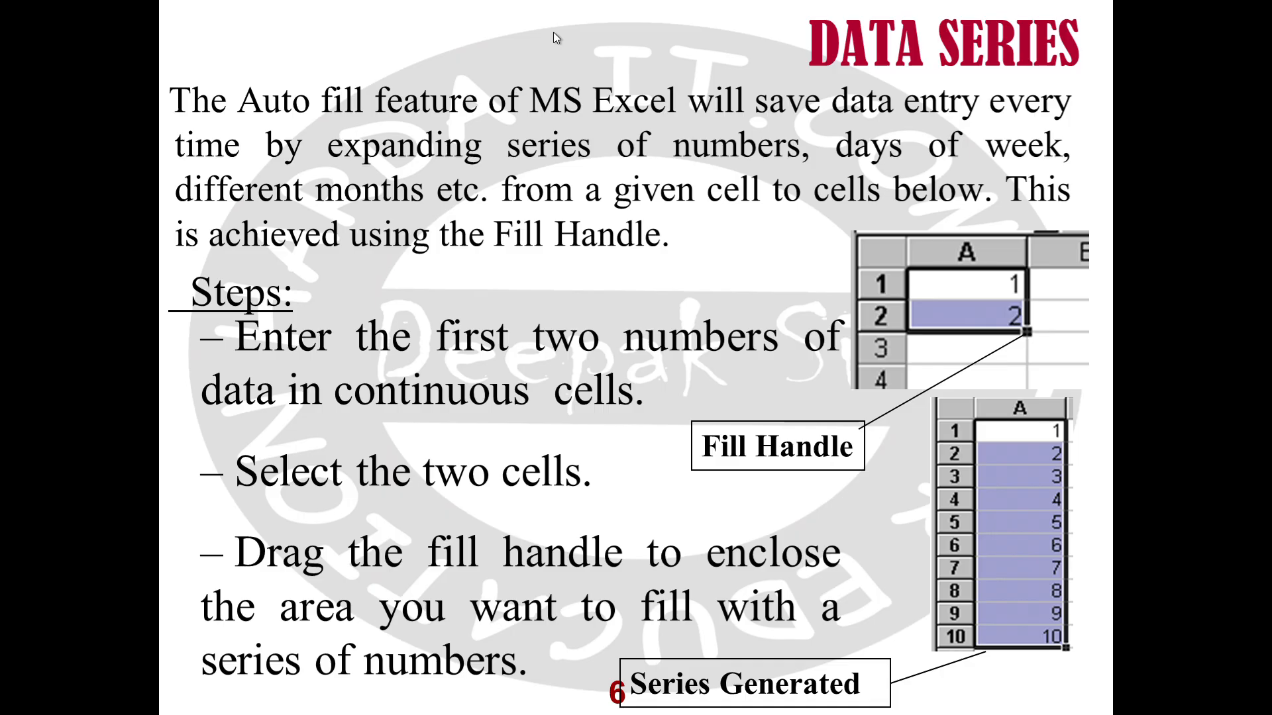
# Step: Switch back to the Excel workbook Book1 and clear the names from cells A1 to A5
pyautogui.hotkey('alt', 'Tab')
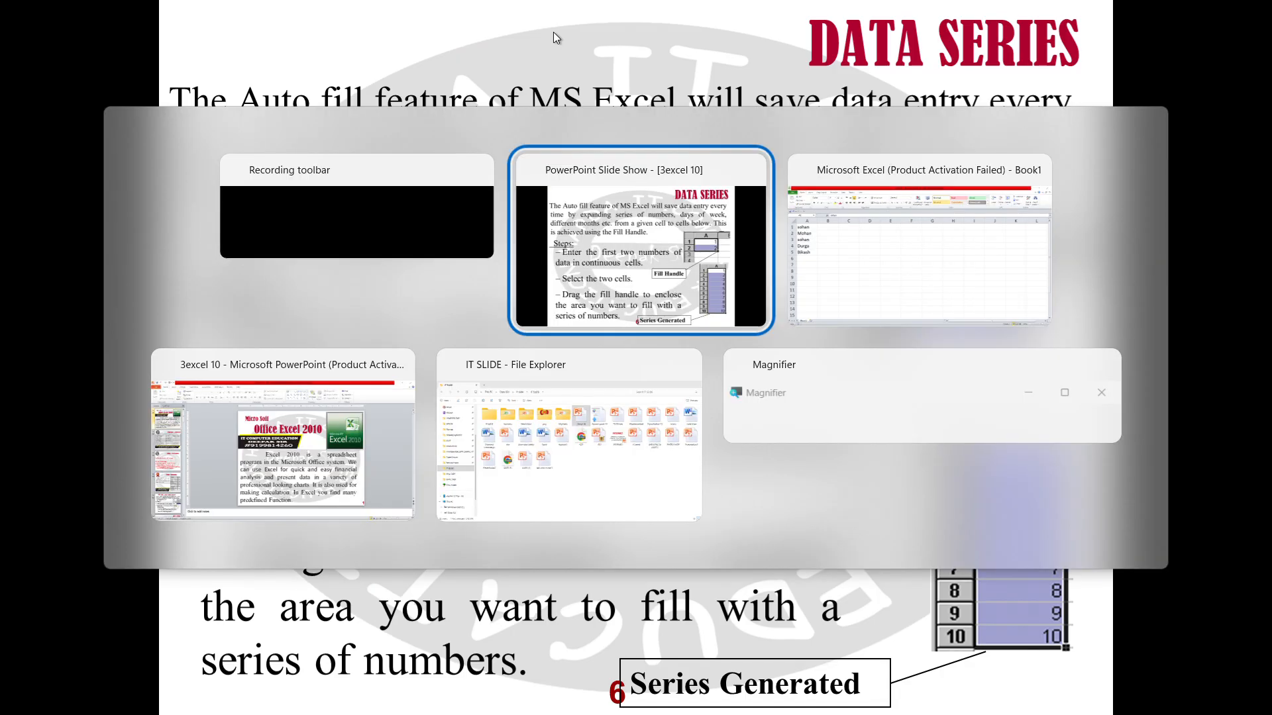
pyautogui.hotkey('alt', 'Tab')
pyautogui.hotkey('alt', 'Tab')
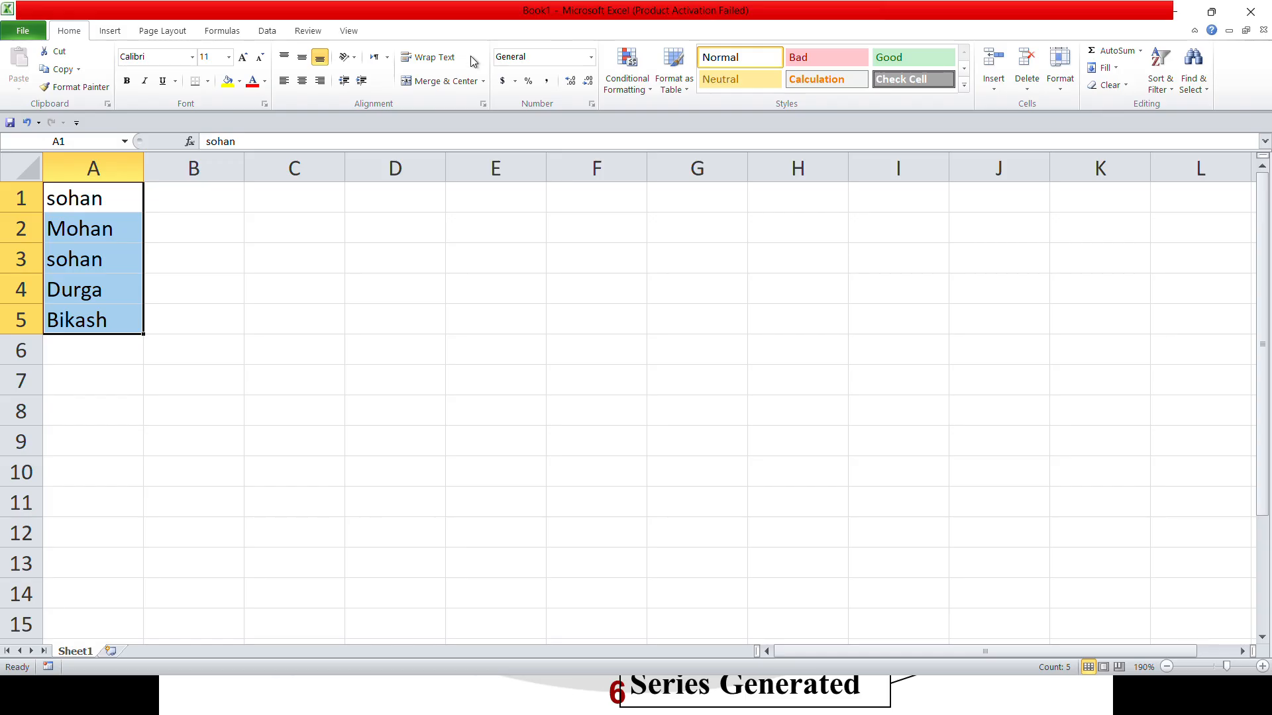
pyautogui.press('Delete')
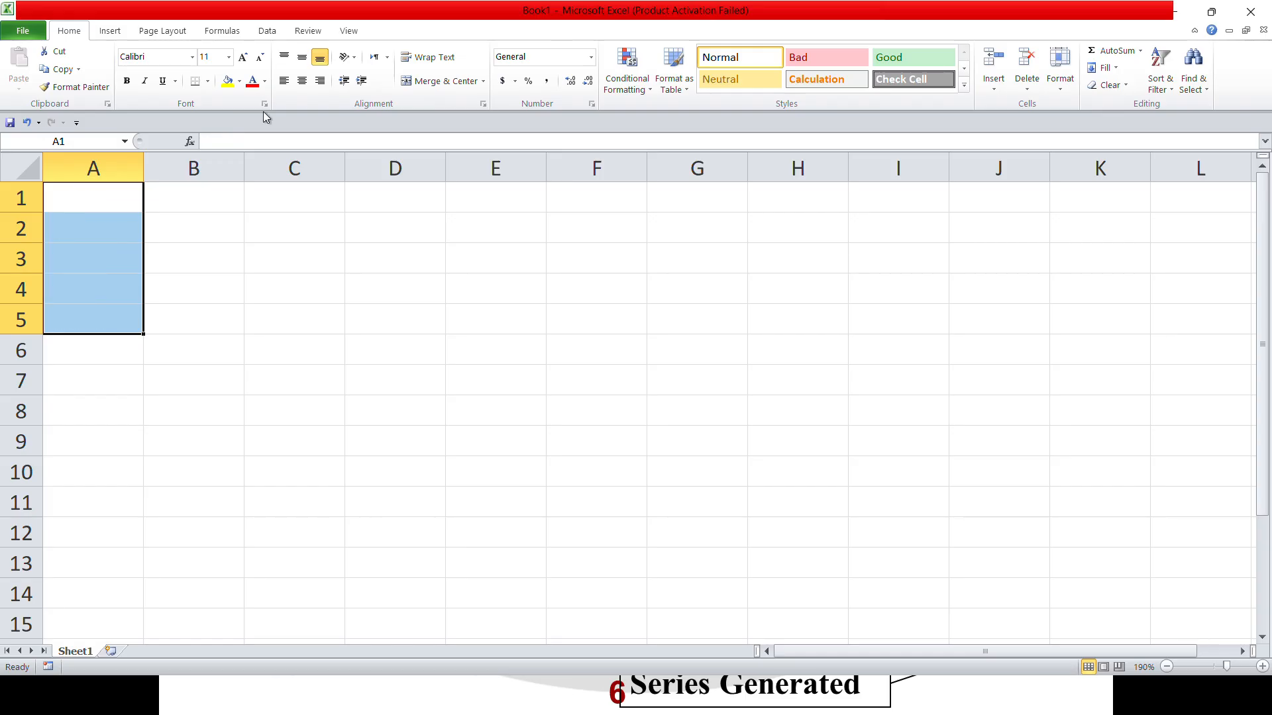
# Step: Apply All Borders to every cell of the worksheet
pyautogui.click(14, 163)
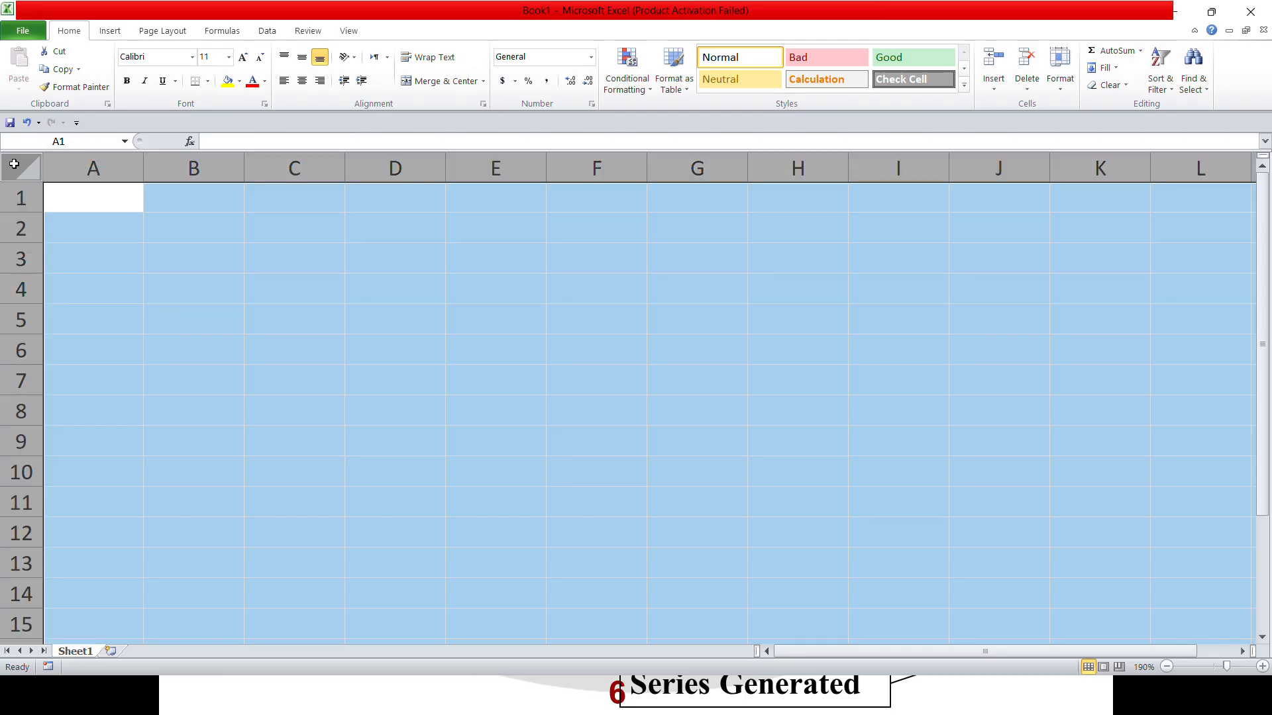
pyautogui.click(208, 80)
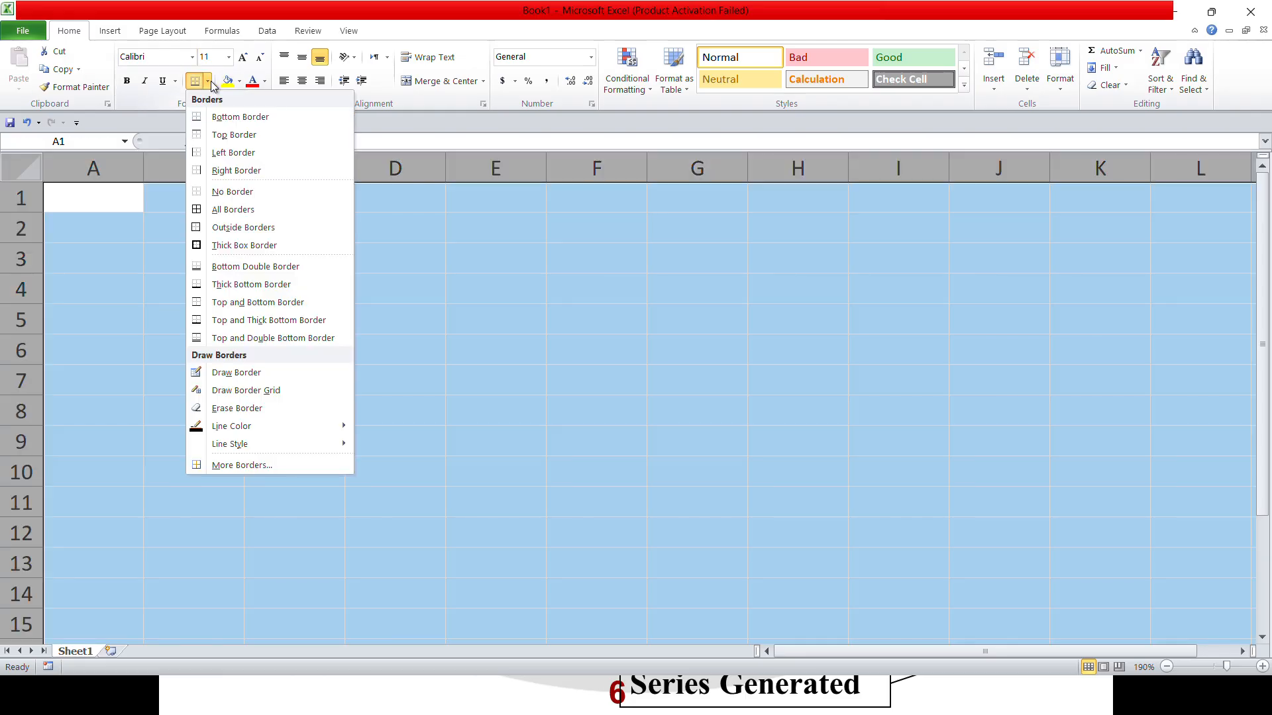
pyautogui.click(243, 205)
# Step: Enter 2 in B1 and 4 in B2, and extend the number series with the fill handle down to B10
pyautogui.click(219, 197)
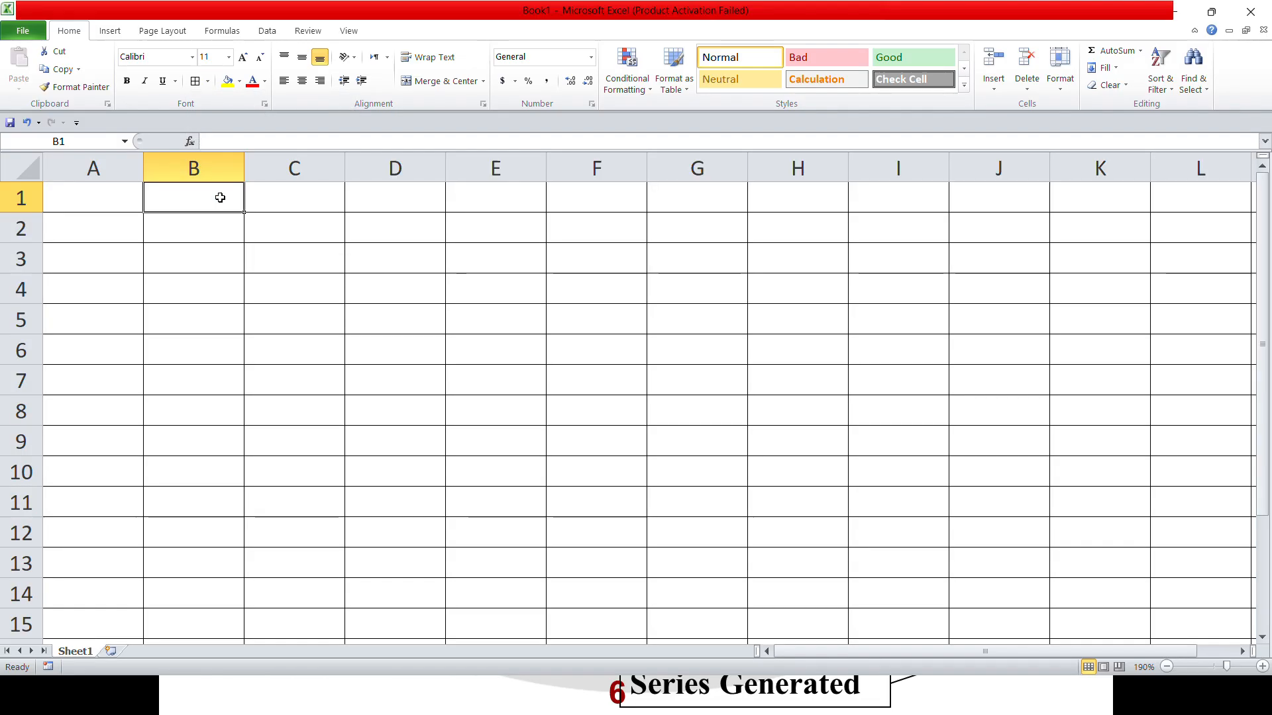
pyautogui.write('+')
pyautogui.press('BackSpace')
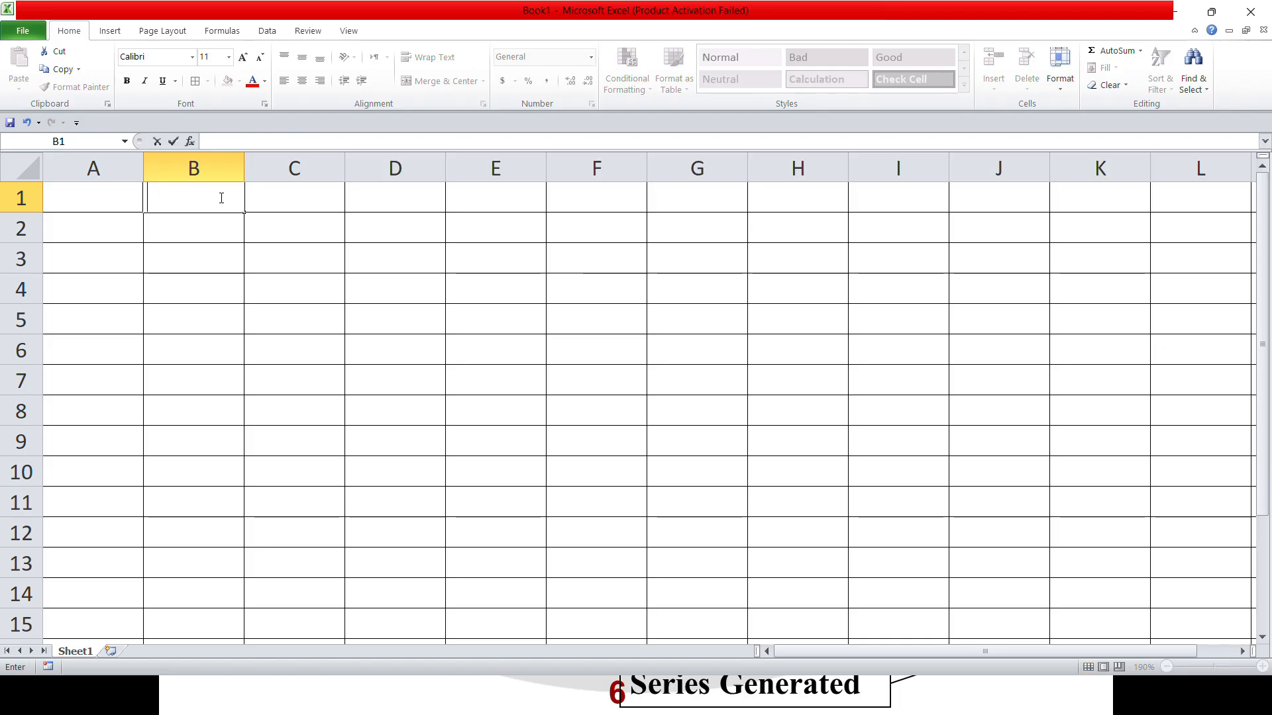
pyautogui.press('Return')
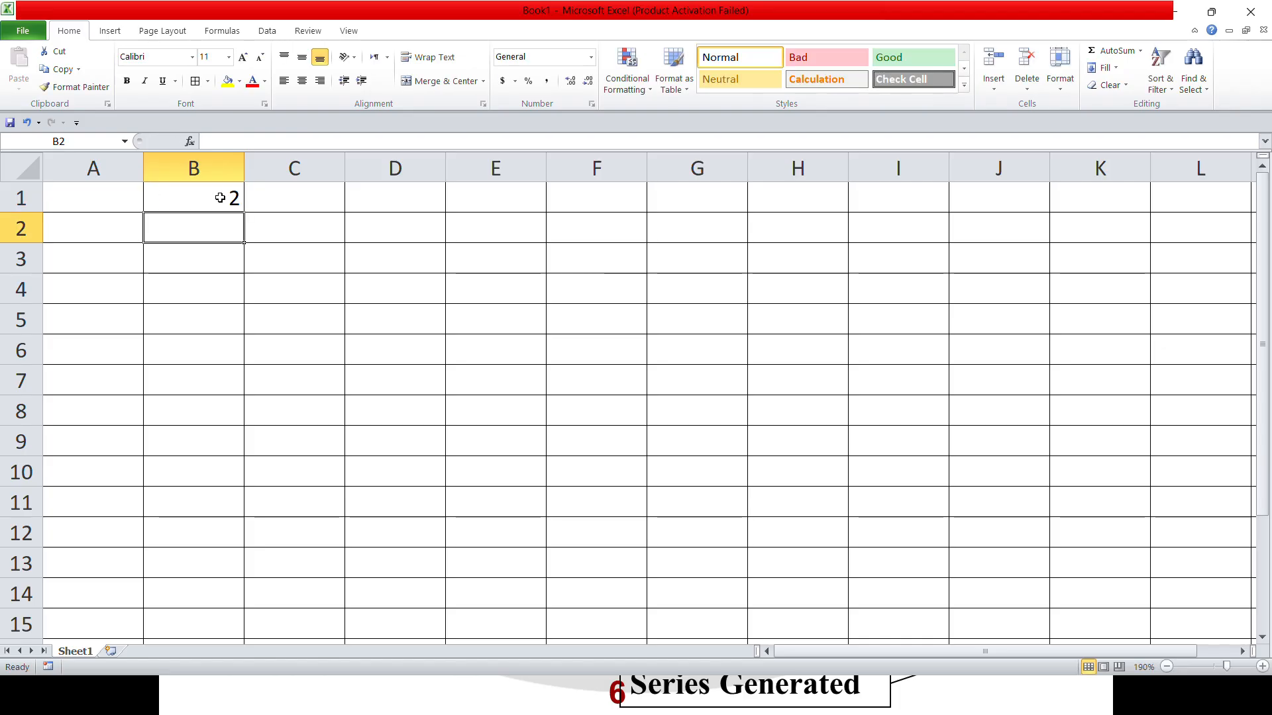
pyautogui.write('4')
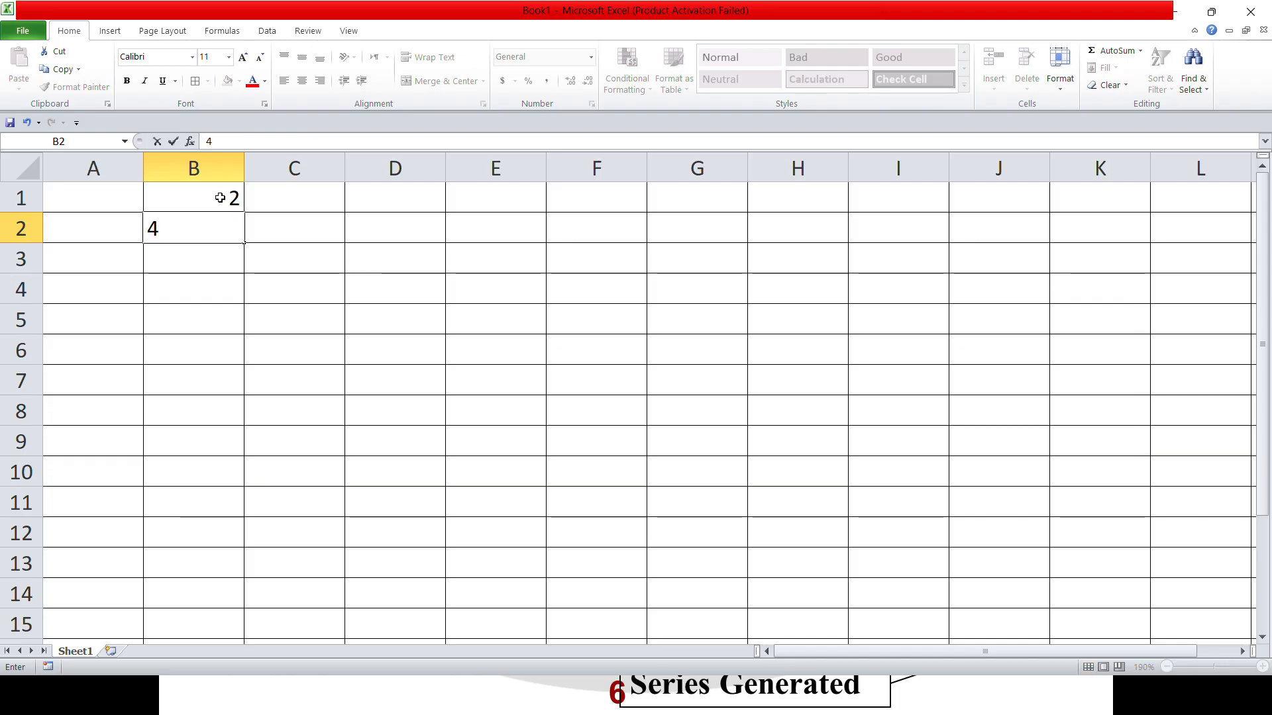
pyautogui.press('Return')
pyautogui.moveTo(220, 198); pyautogui.dragTo(220, 226)
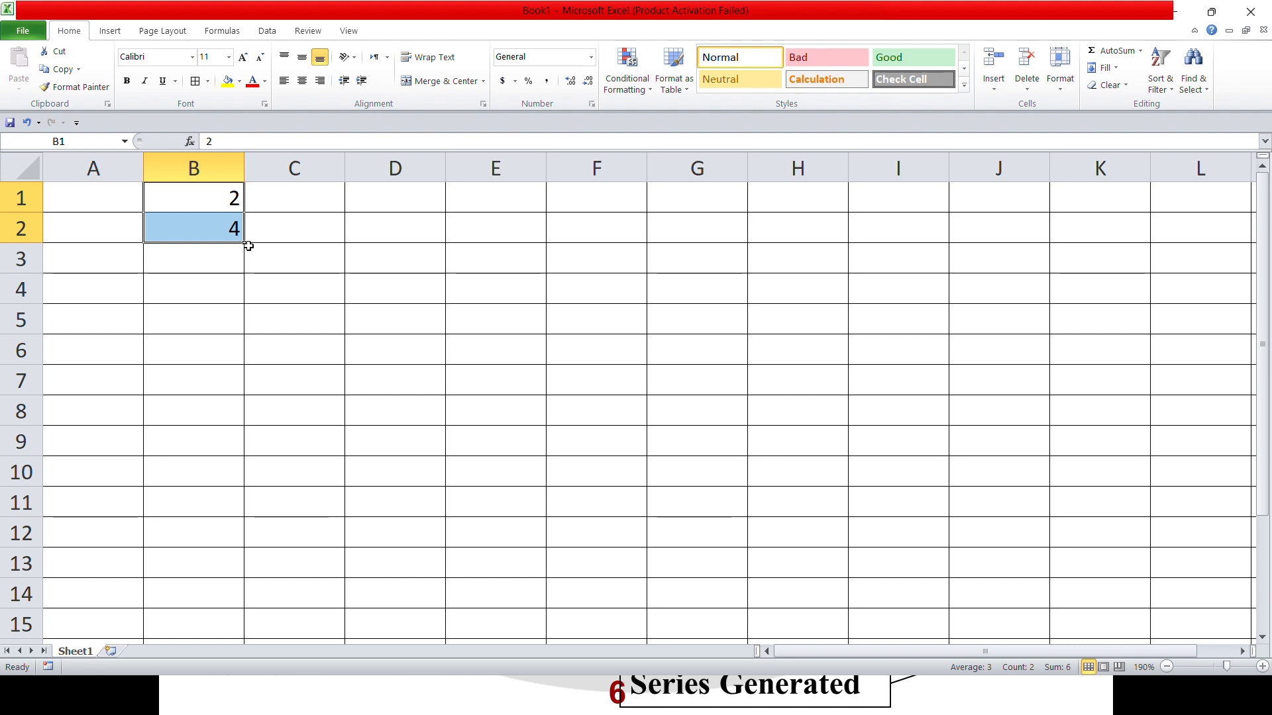
pyautogui.moveTo(245, 243); pyautogui.dragTo(236, 472)
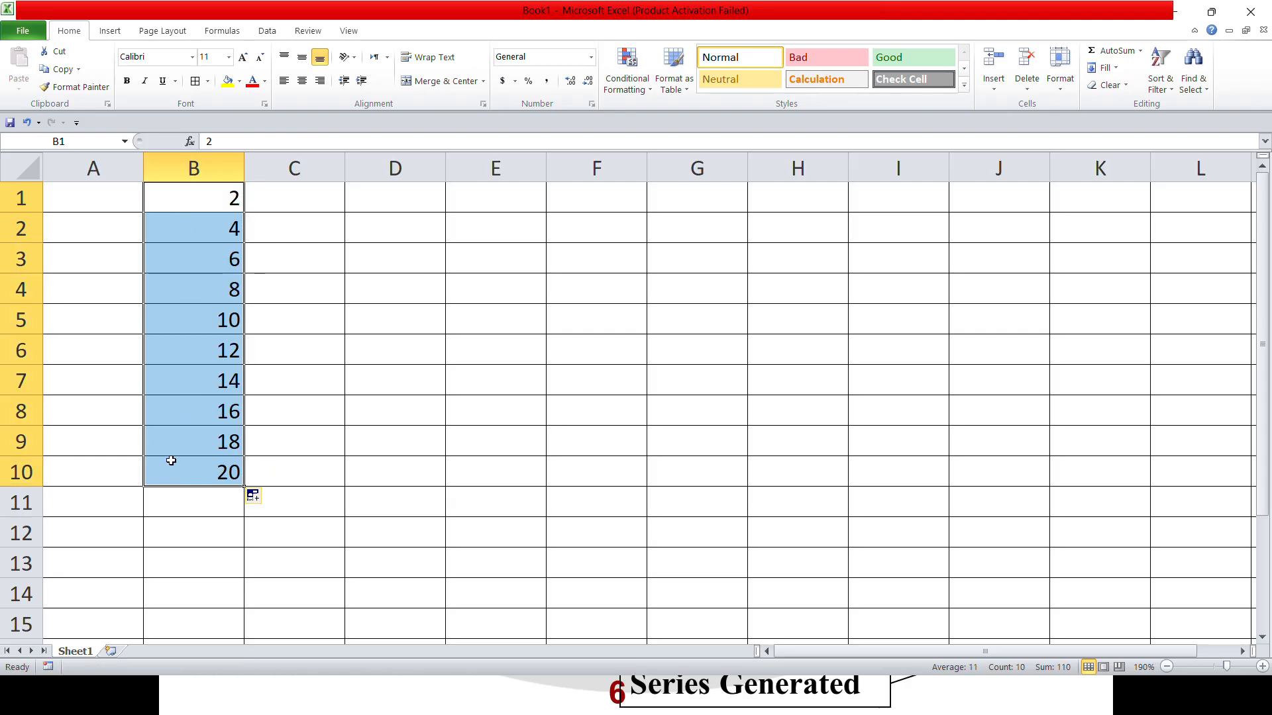
# Step: Enter 7 in D1 and 9 in D2, and extend the number series with the fill handle down to D9
pyautogui.click(400, 202)
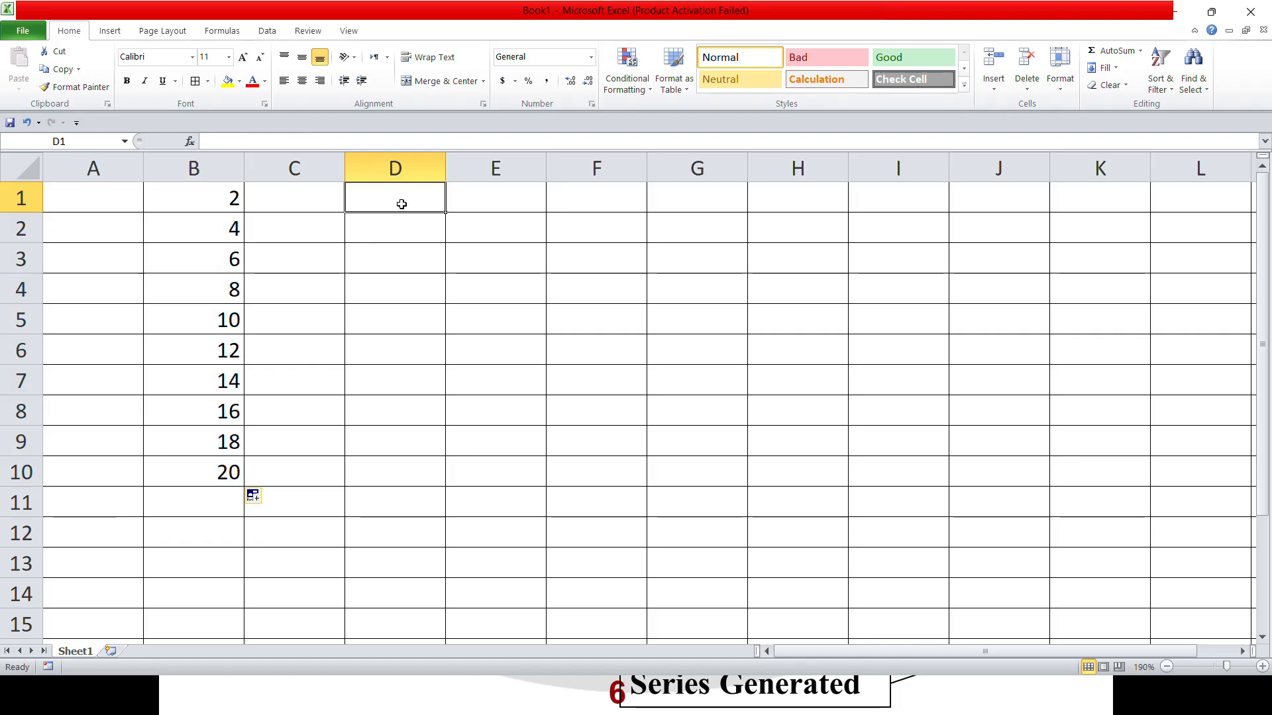
pyautogui.write('7')
pyautogui.press('Return')
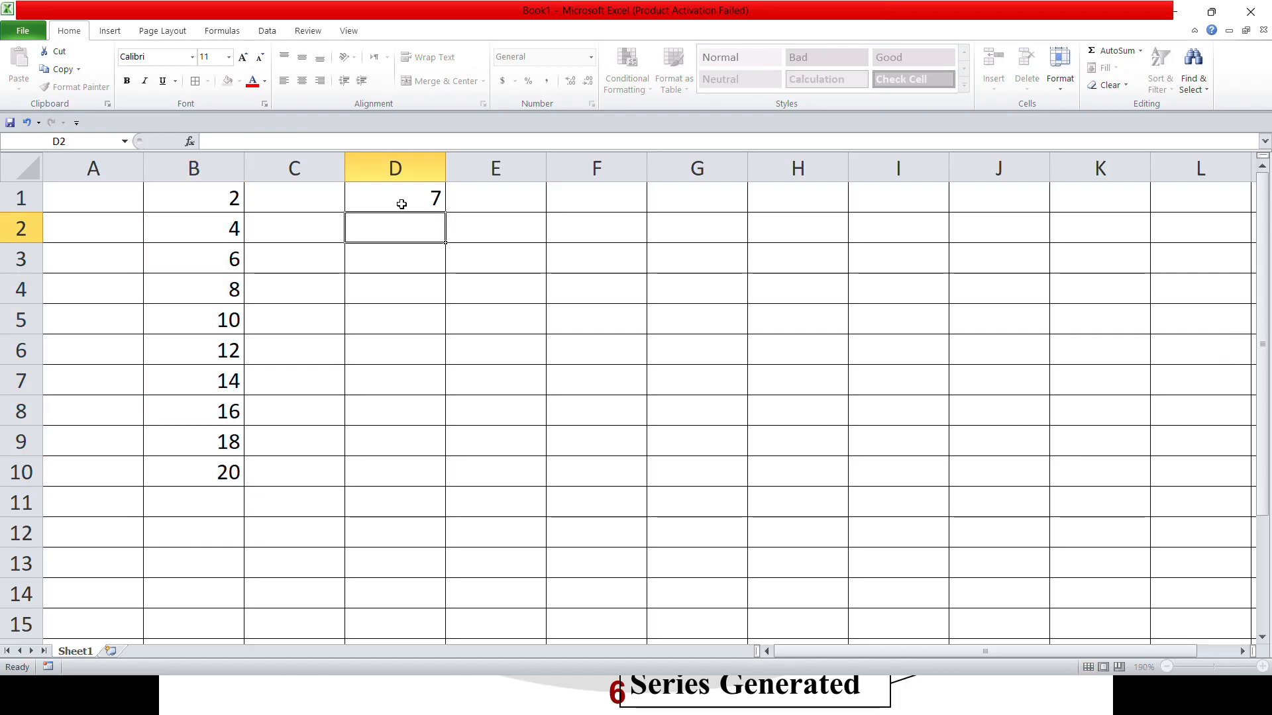
pyautogui.write('9')
pyautogui.press('Return')
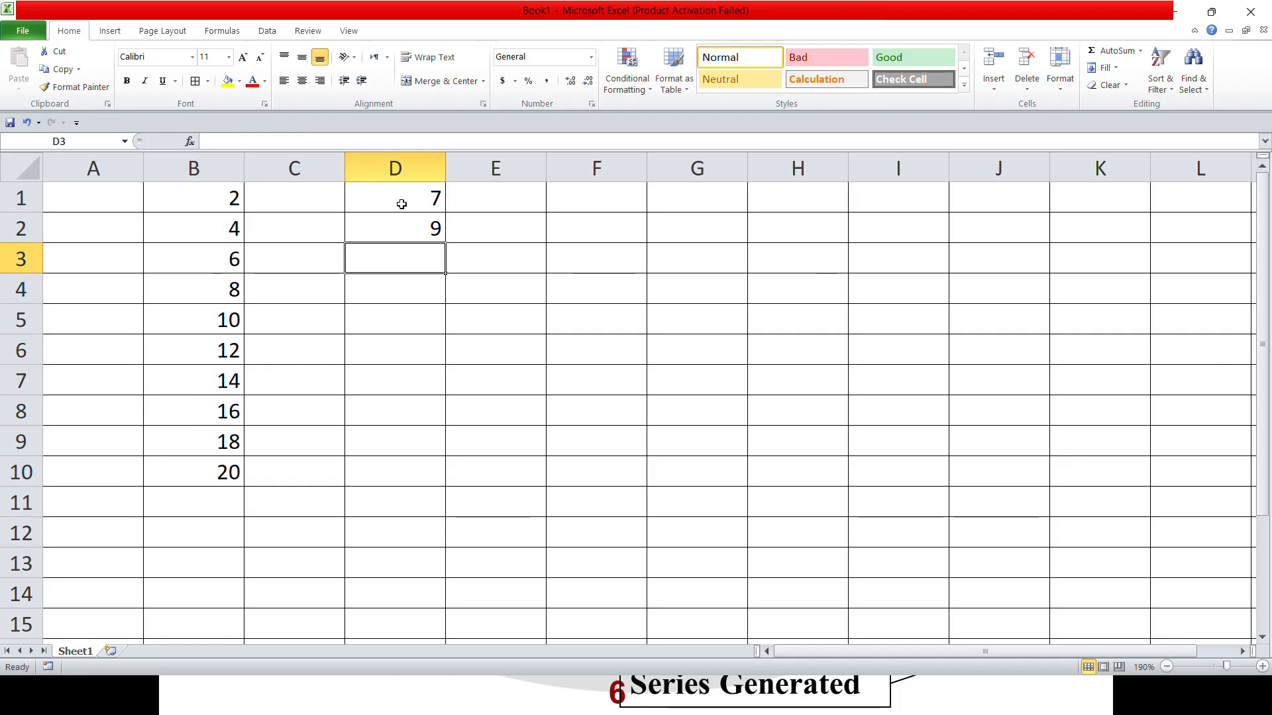
pyautogui.click(402, 206)
pyautogui.moveTo(402, 207); pyautogui.dragTo(405, 220)
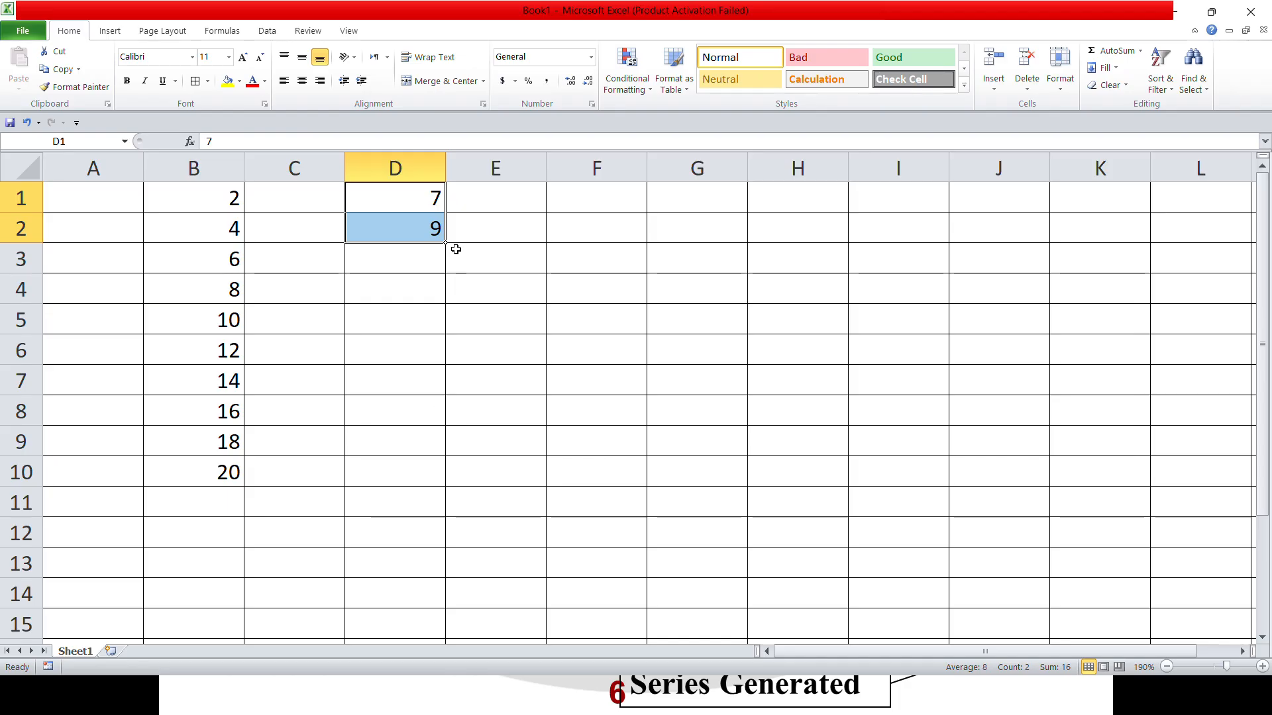
pyautogui.moveTo(445, 242); pyautogui.dragTo(441, 455)
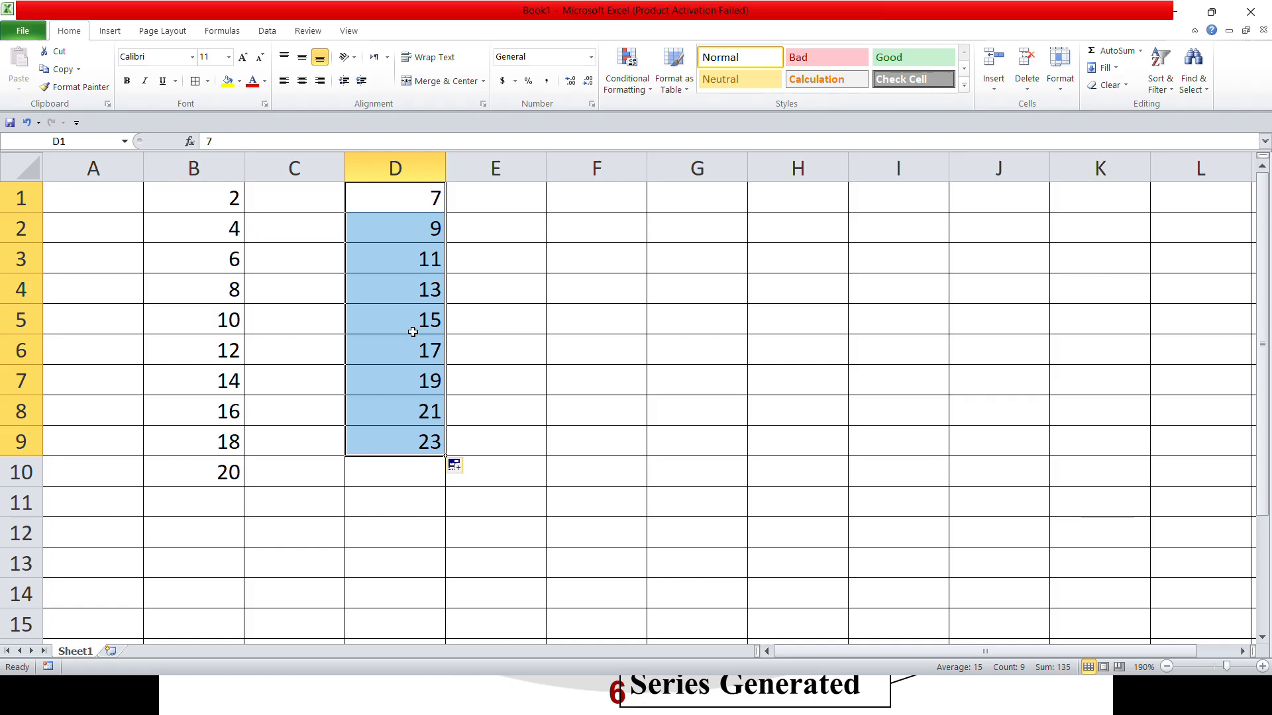
# Step: Clear the series in D1 to D9 and enter 1 in cell D1
pyautogui.press('Delete')
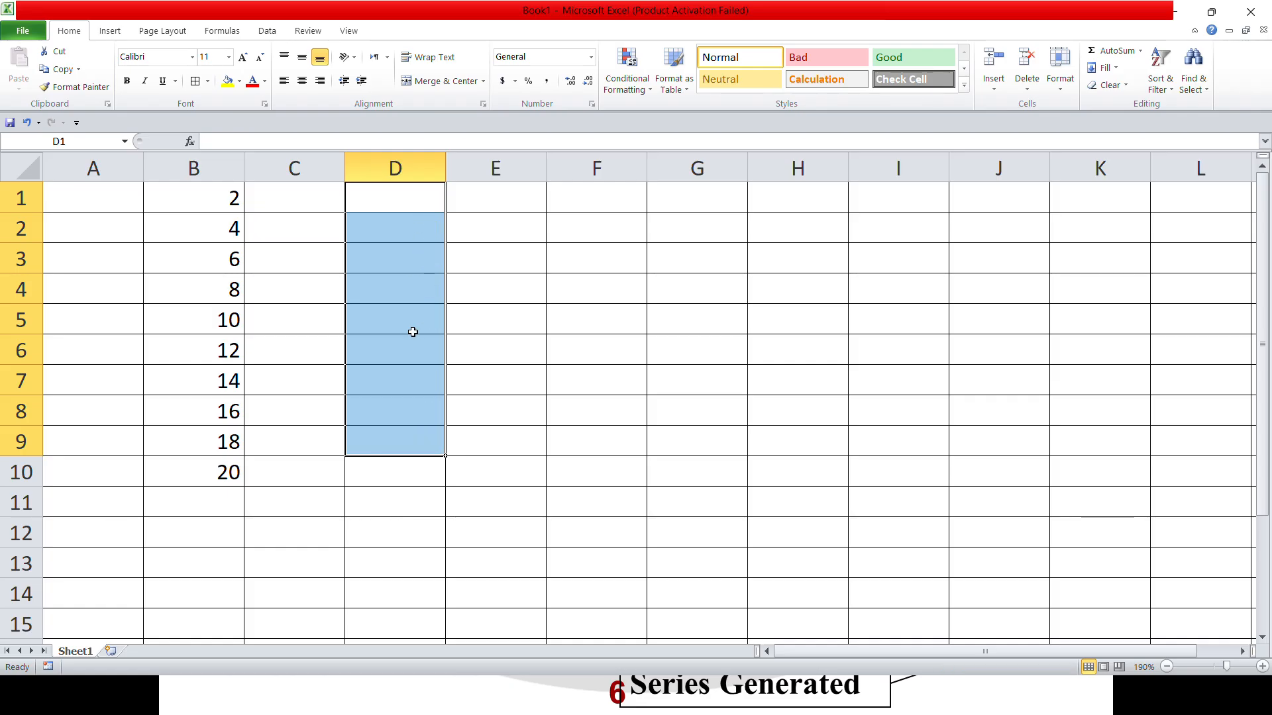
pyautogui.click(384, 204)
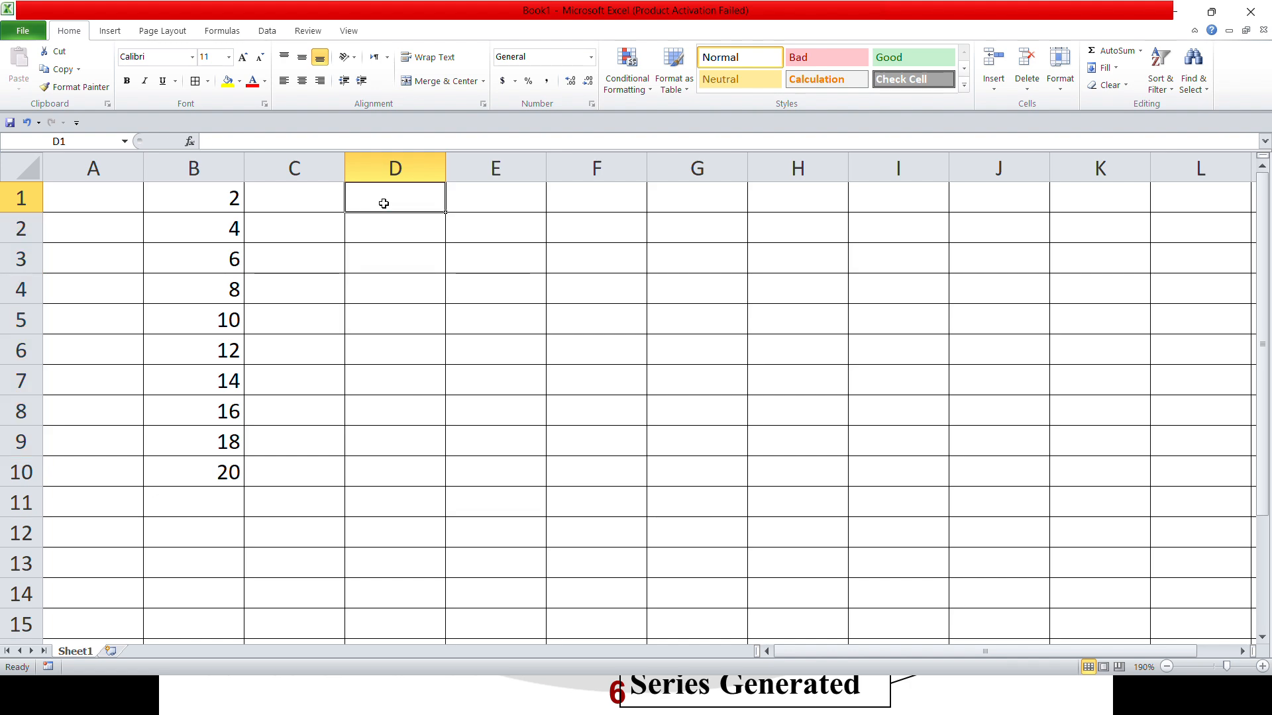
pyautogui.write('1')
pyautogui.press('Return')
# Step: Try filling the single value in D1 down to D7, and undo the fill
pyautogui.click(384, 203)
pyautogui.moveTo(446, 213); pyautogui.dragTo(423, 400)
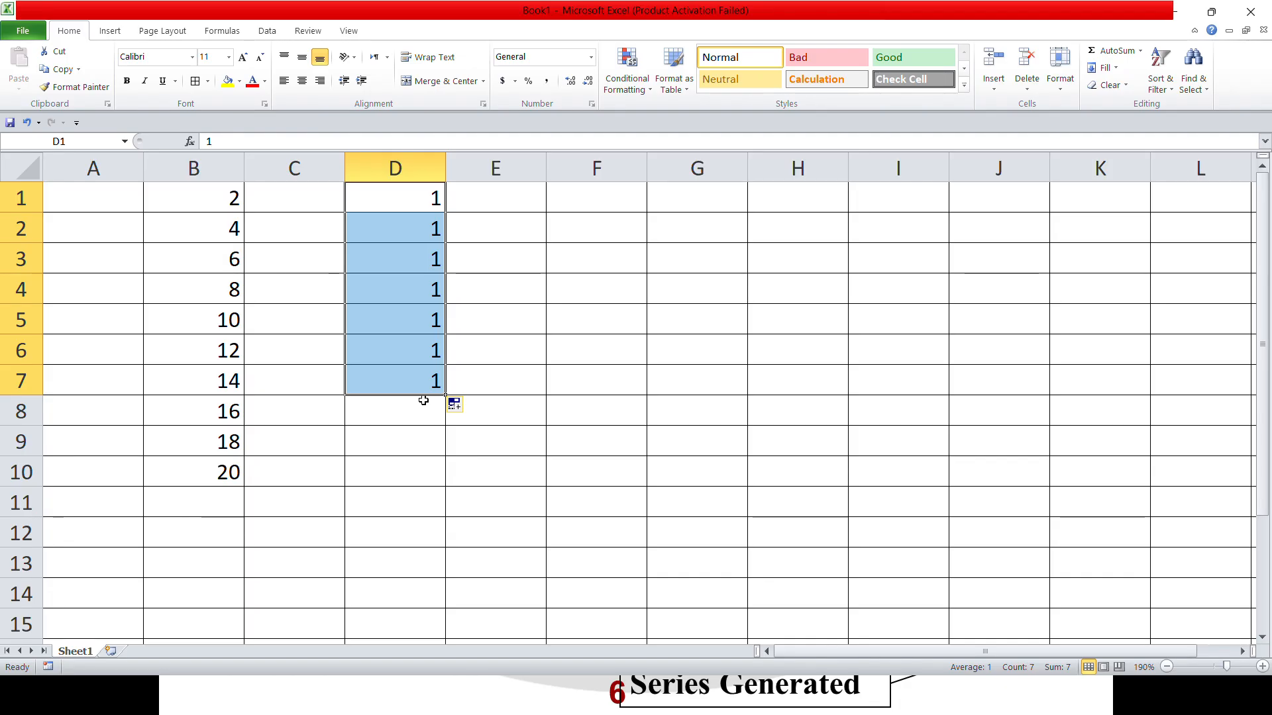
pyautogui.hotkey('ctrl', 'z')
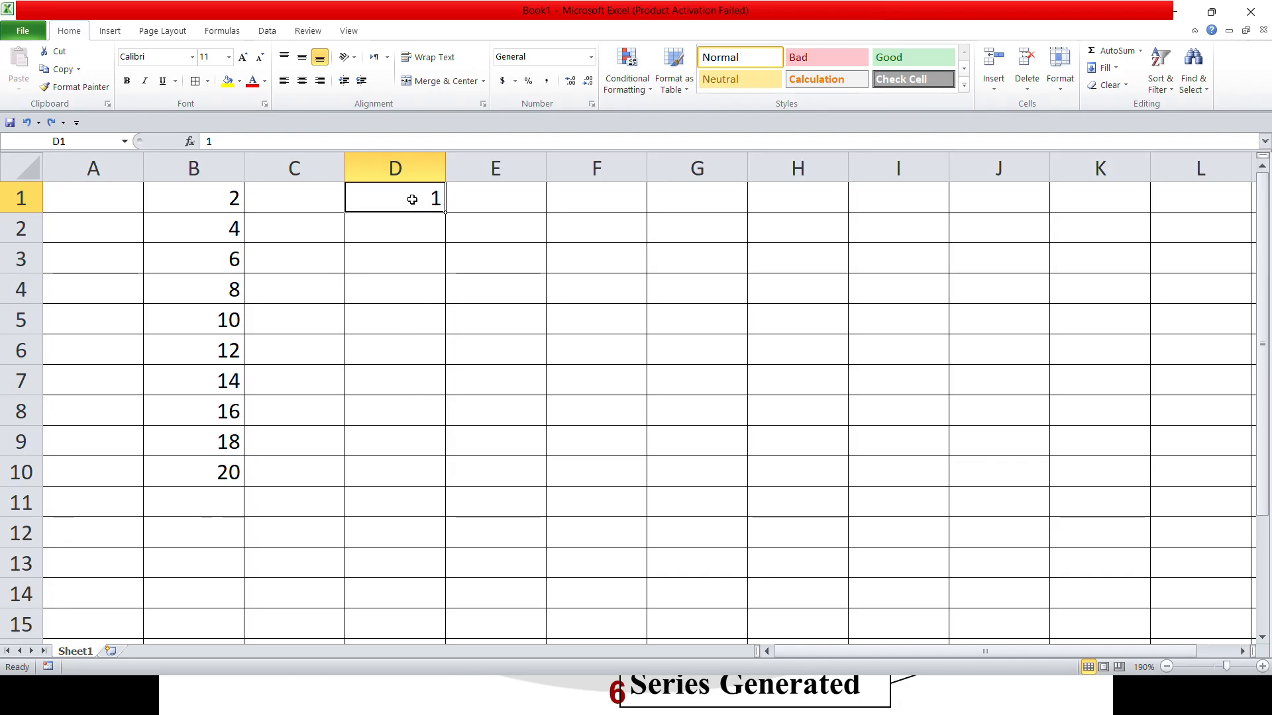
# Step: Enter 6 in E1 and extend the series from D1 and E1 across row 1 to J1 with the fill handle
pyautogui.click(473, 204)
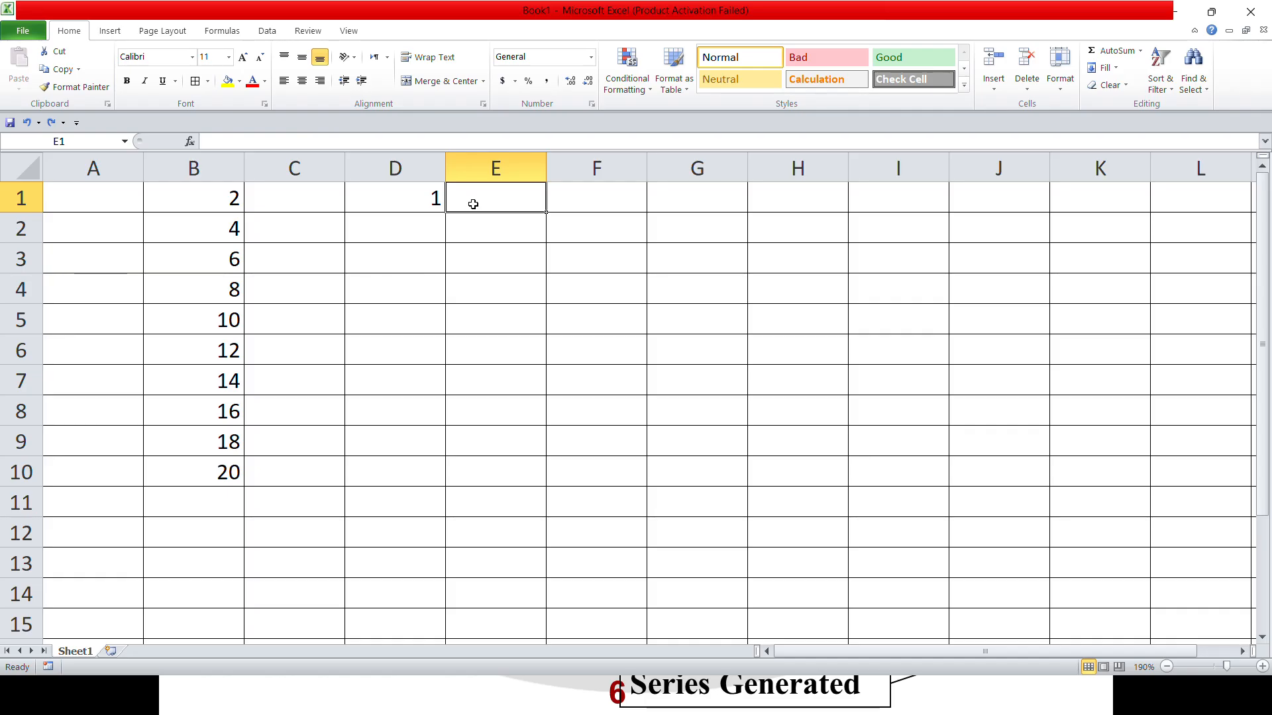
pyautogui.write('6')
pyautogui.press('Return')
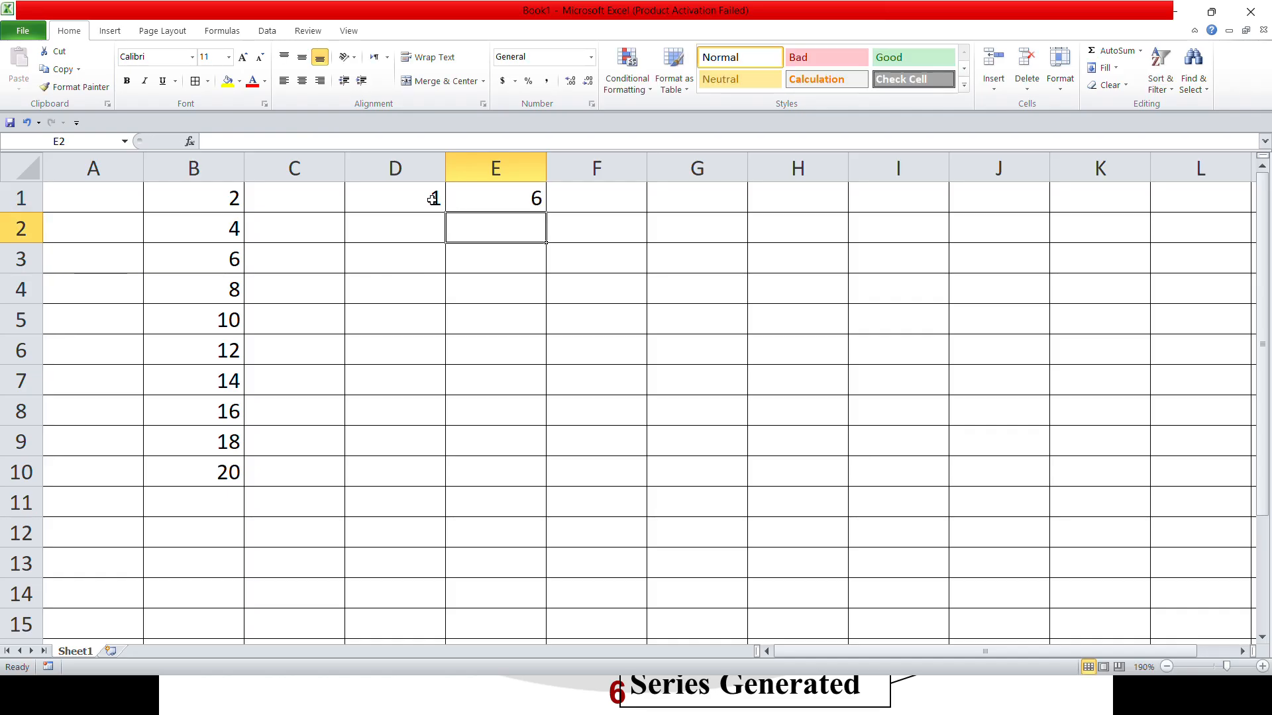
pyautogui.moveTo(433, 199); pyautogui.dragTo(448, 200)
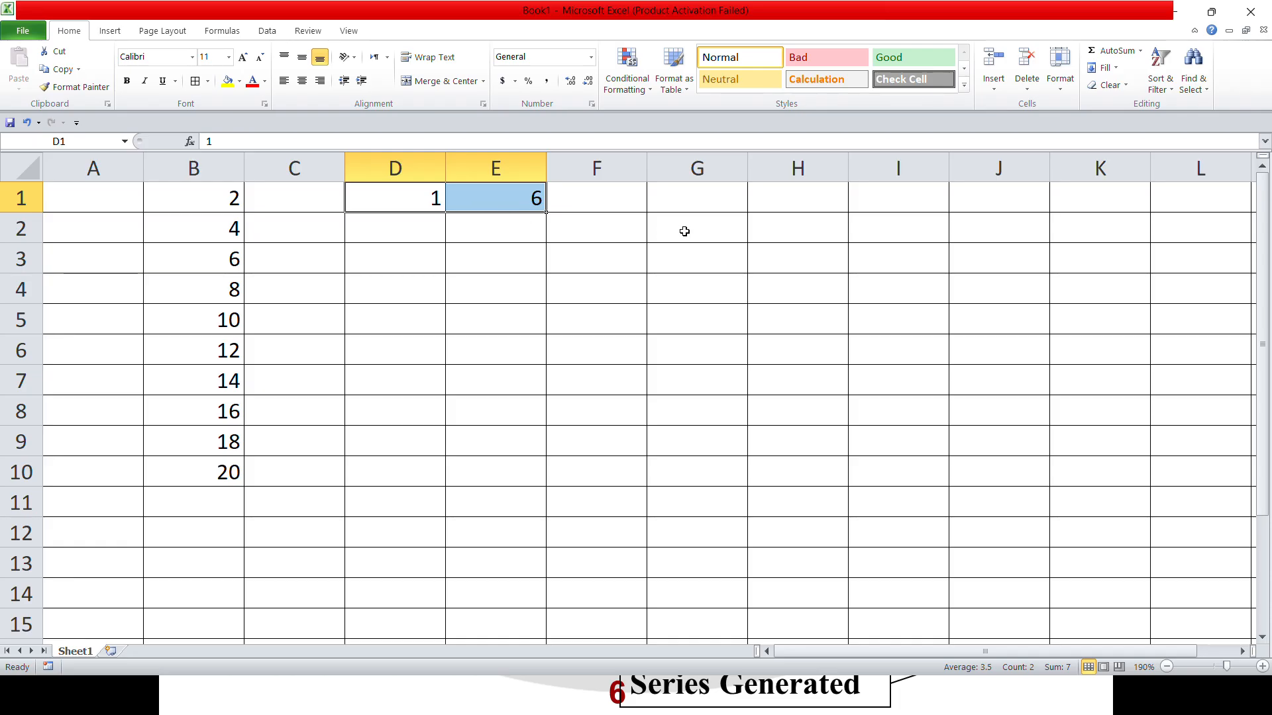
pyautogui.moveTo(549, 214); pyautogui.dragTo(1003, 195)
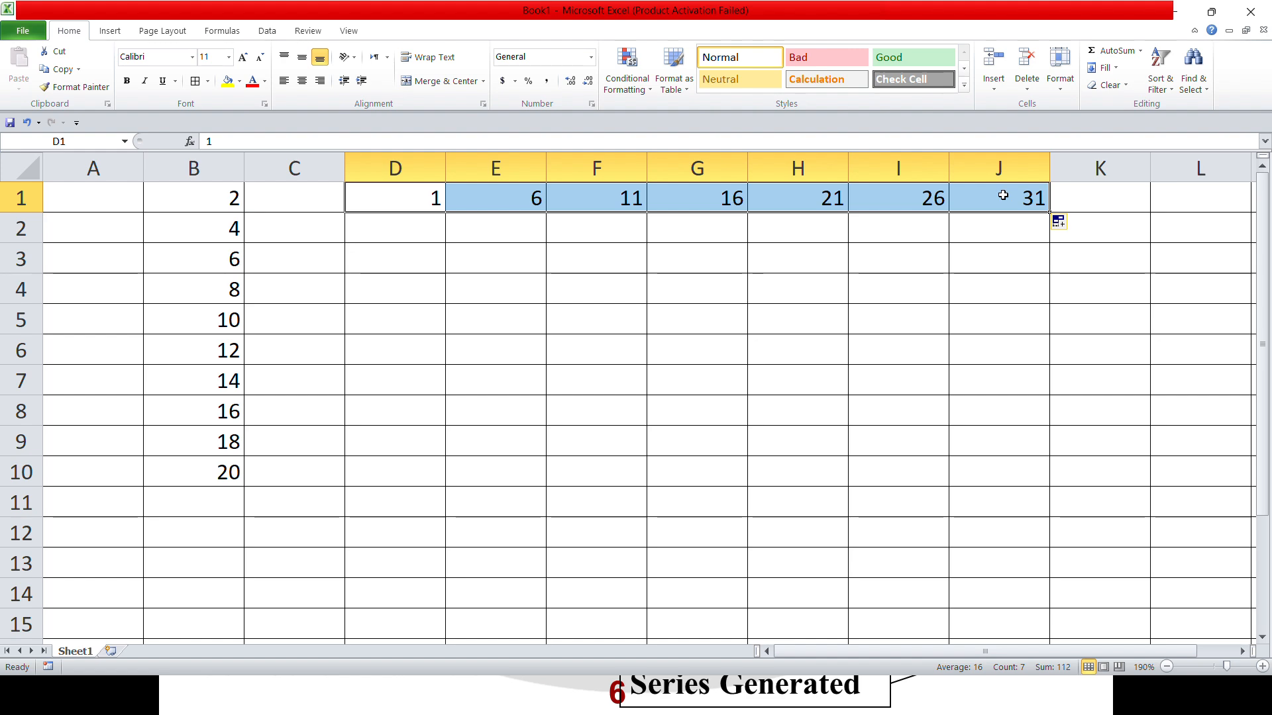
# Step: Replace the number series in D1 to J1 with Sunday in D1, and extend the weekdays down to D10 with the fill handle
pyautogui.press('Delete')
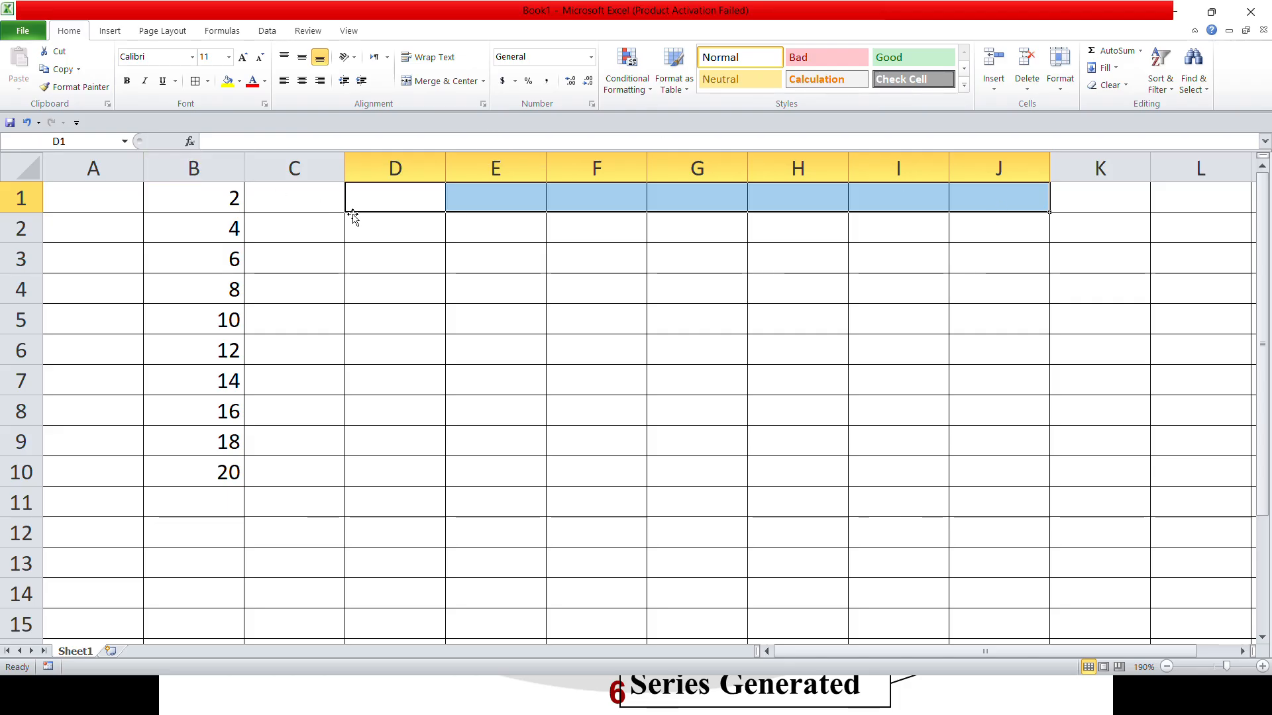
pyautogui.click(411, 205)
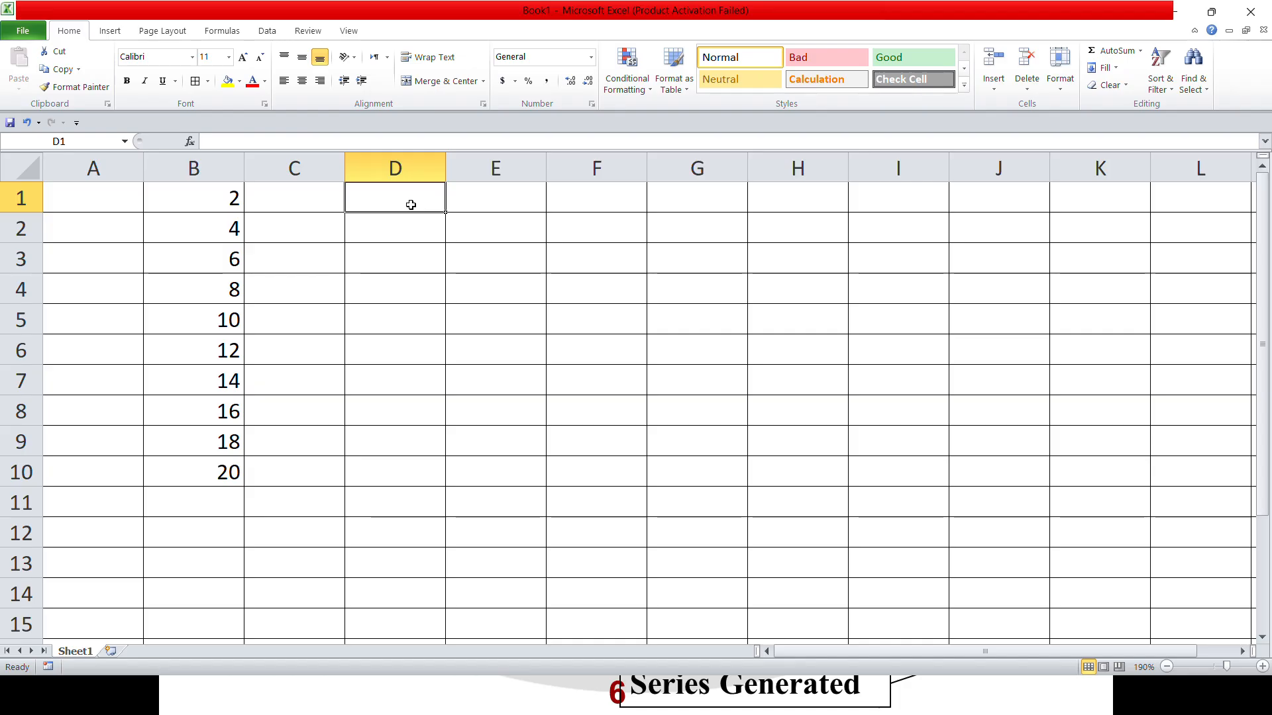
pyautogui.write('sunday')
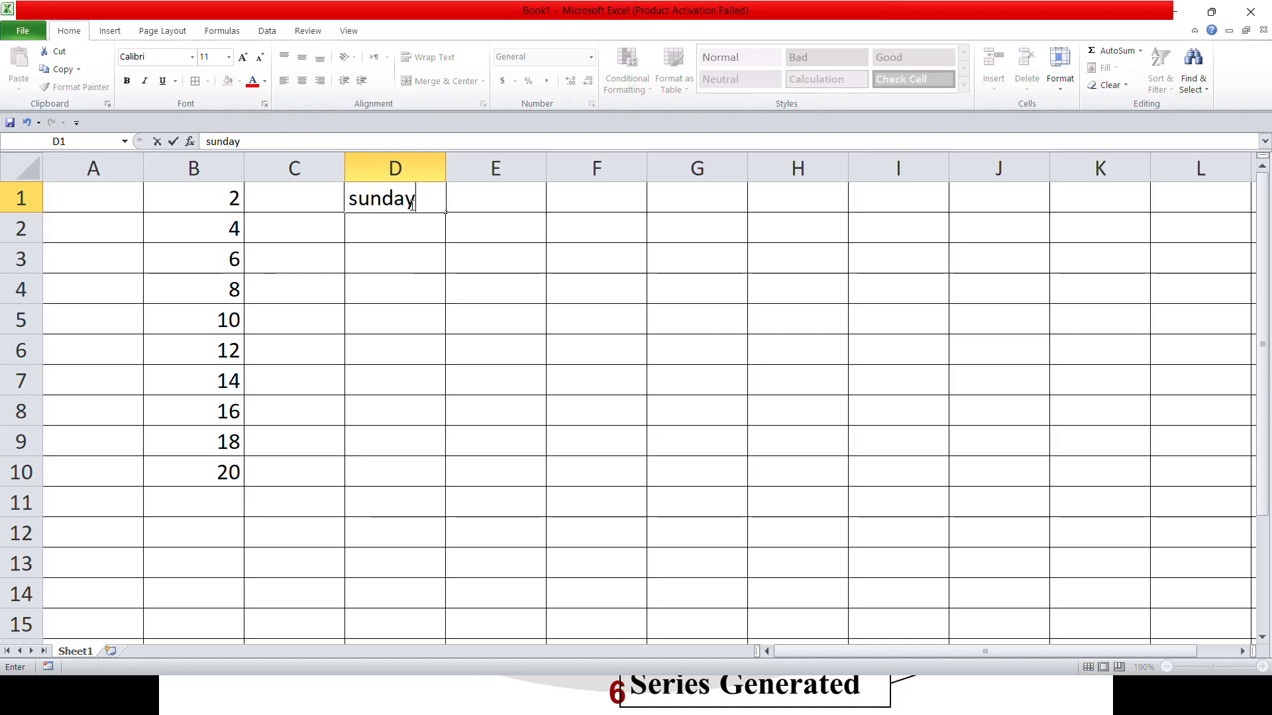
pyautogui.press('Return')
pyautogui.click(411, 205)
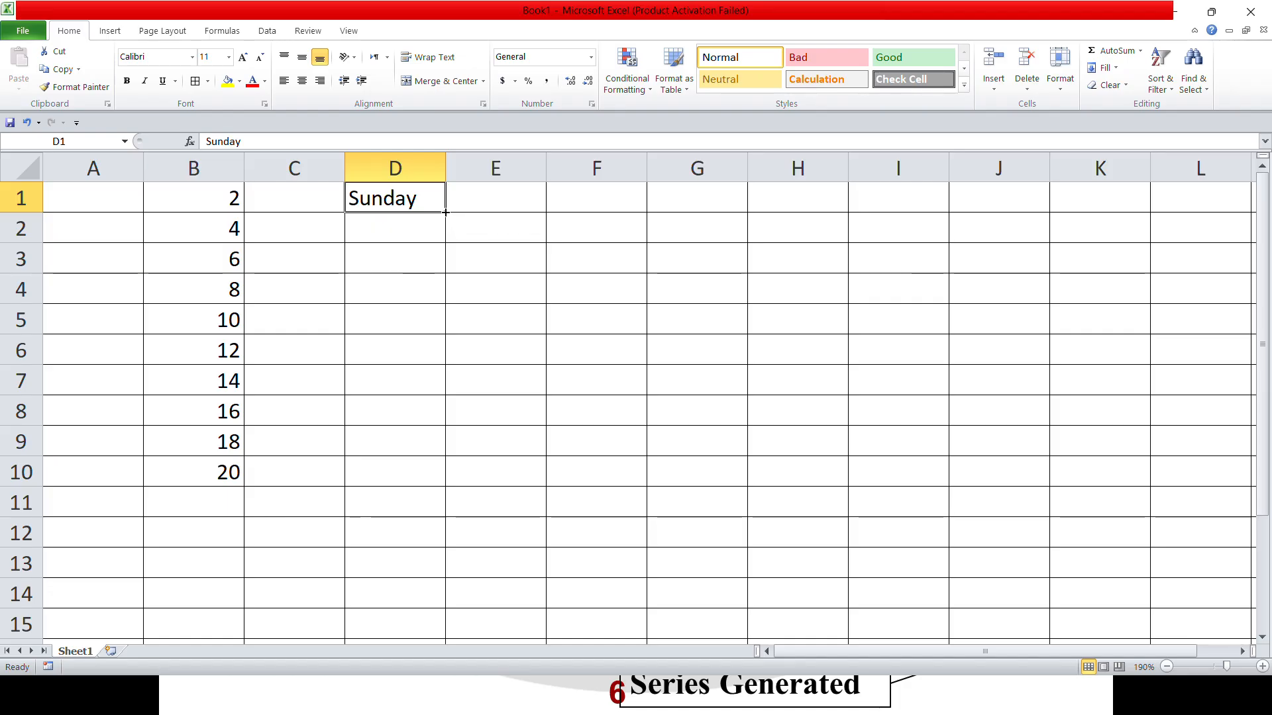
pyautogui.moveTo(445, 211); pyautogui.dragTo(440, 485)
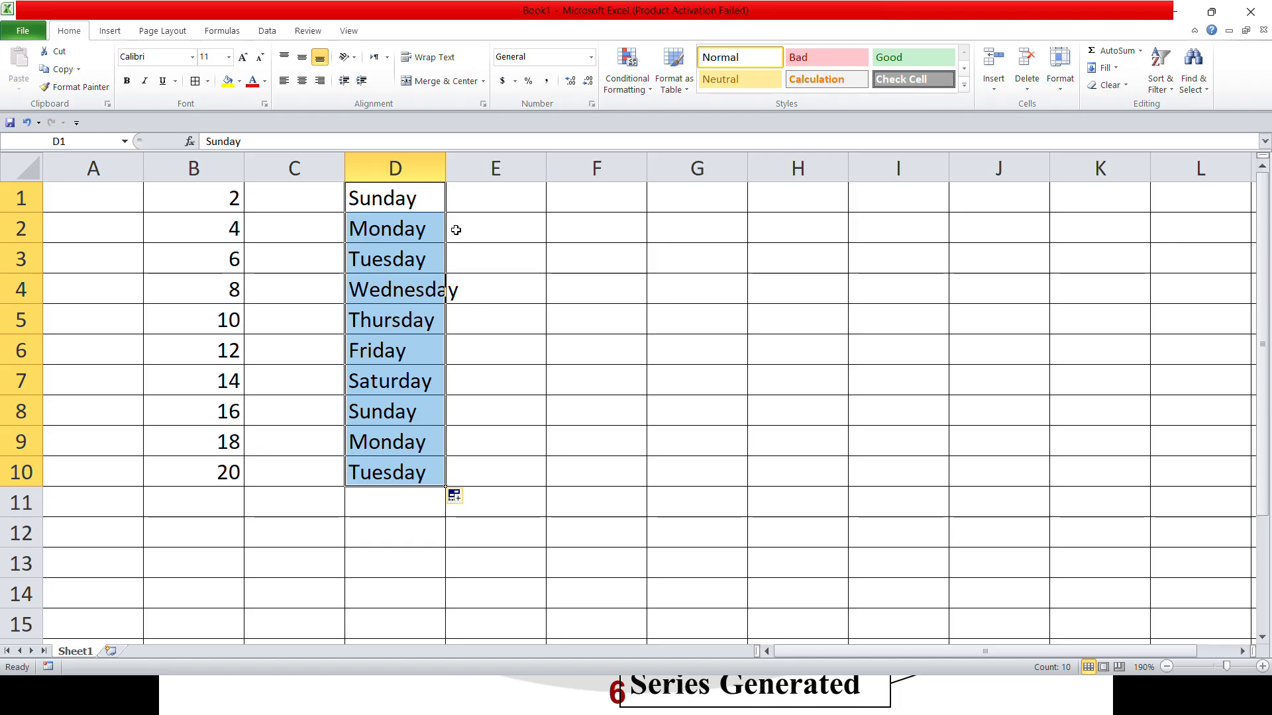
# Step: Enter January in F1 and extend the month series down column F to F15 with the fill handle
pyautogui.click(578, 194)
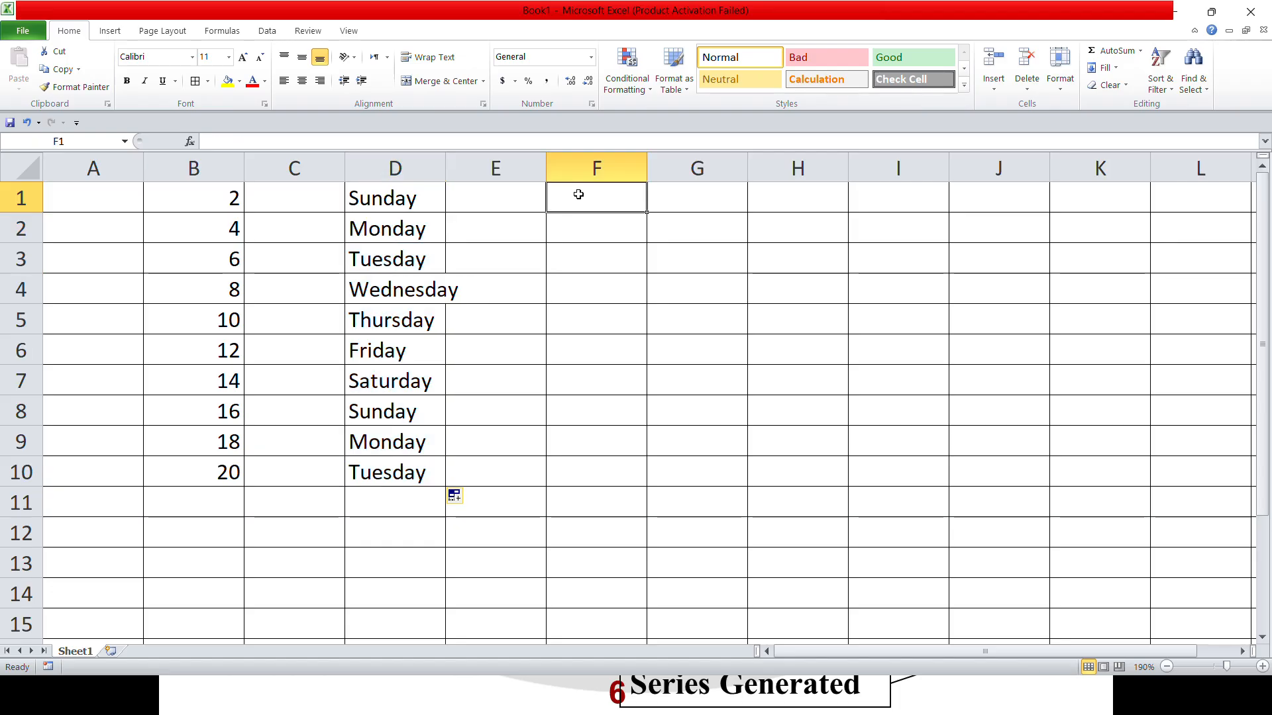
pyautogui.click(746, 176)
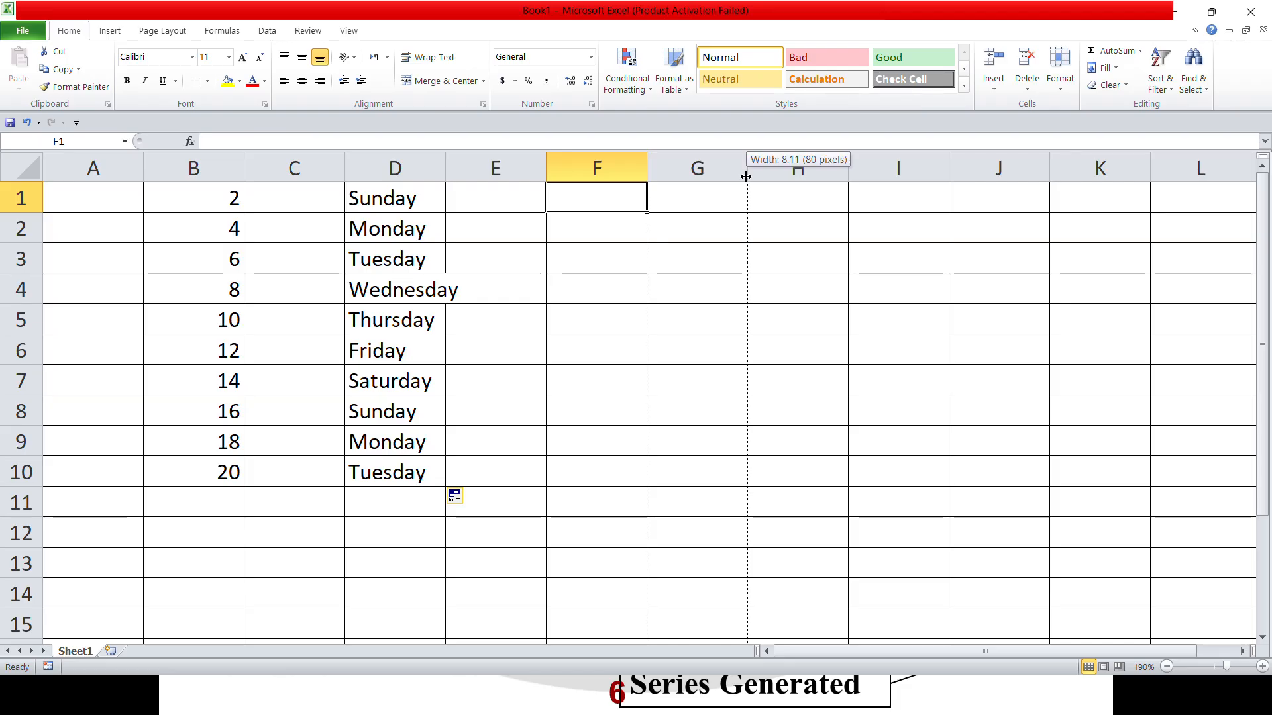
pyautogui.write('Ja')
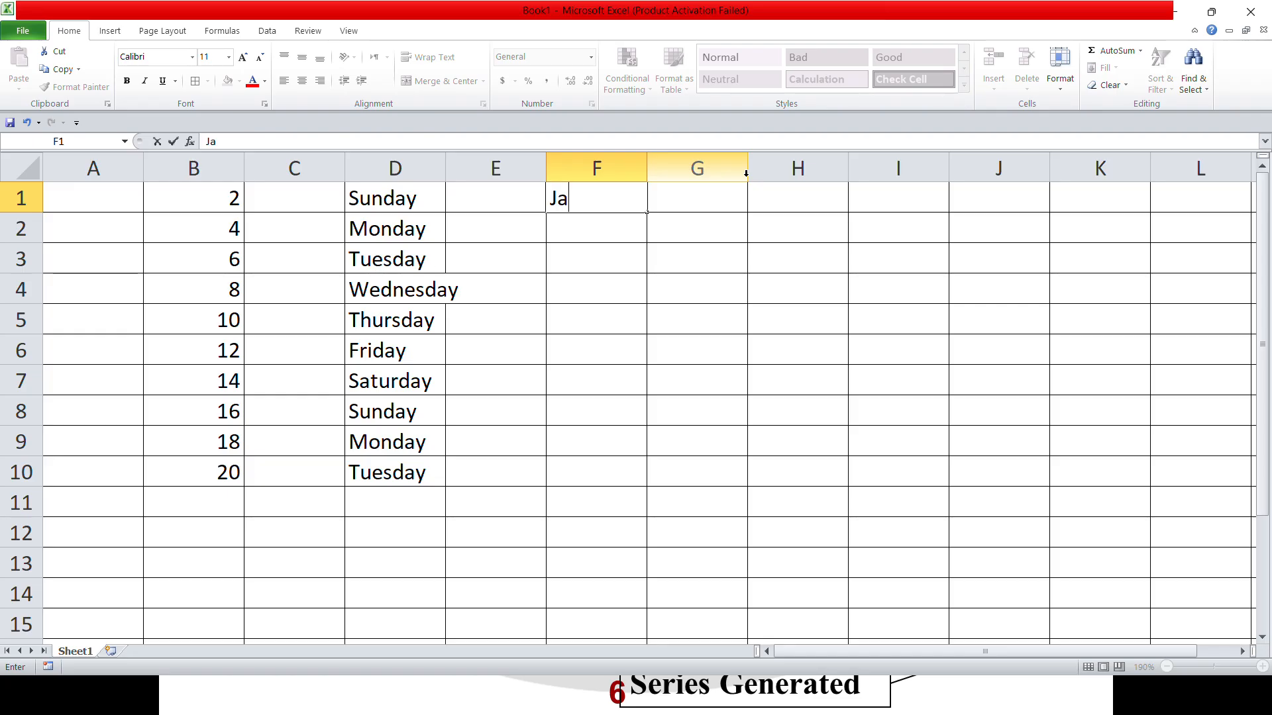
pyautogui.write('nuary')
pyautogui.press('Return')
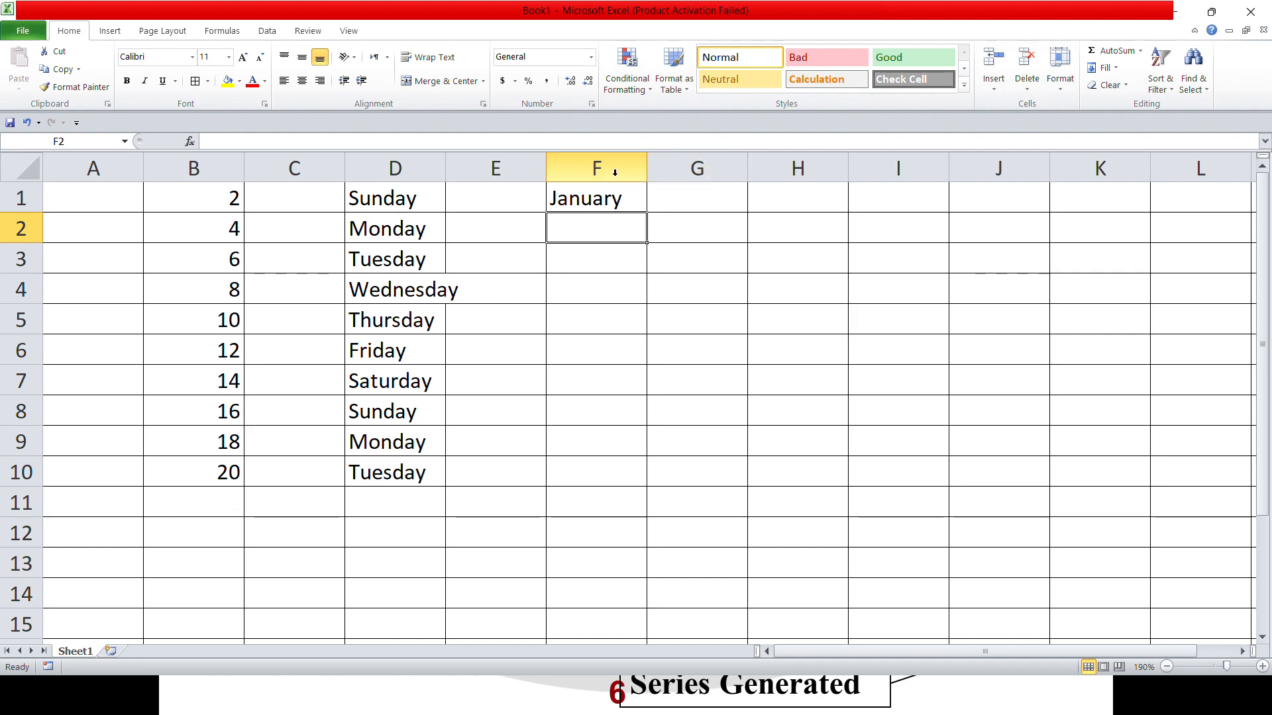
pyautogui.click(590, 192)
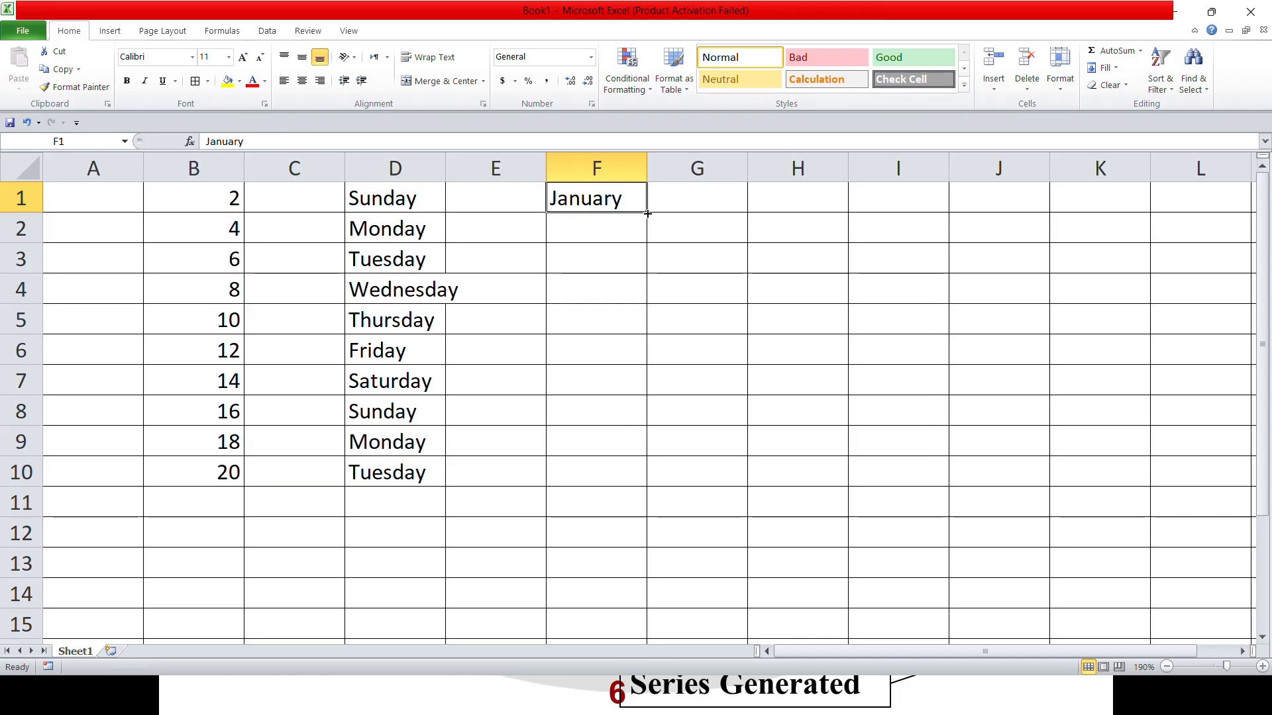
pyautogui.moveTo(647, 213); pyautogui.dragTo(641, 330)
pyautogui.moveTo(639, 411); pyautogui.dragTo(638, 561)
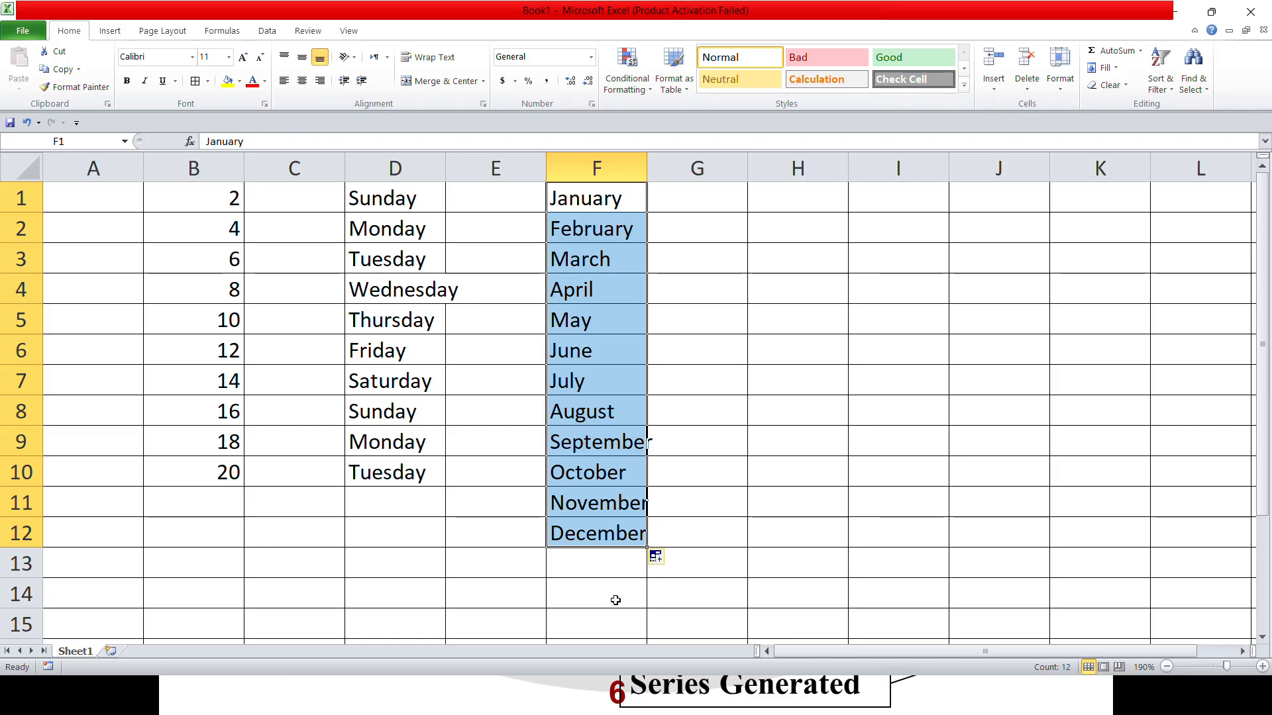
pyautogui.moveTo(647, 547); pyautogui.dragTo(646, 627)
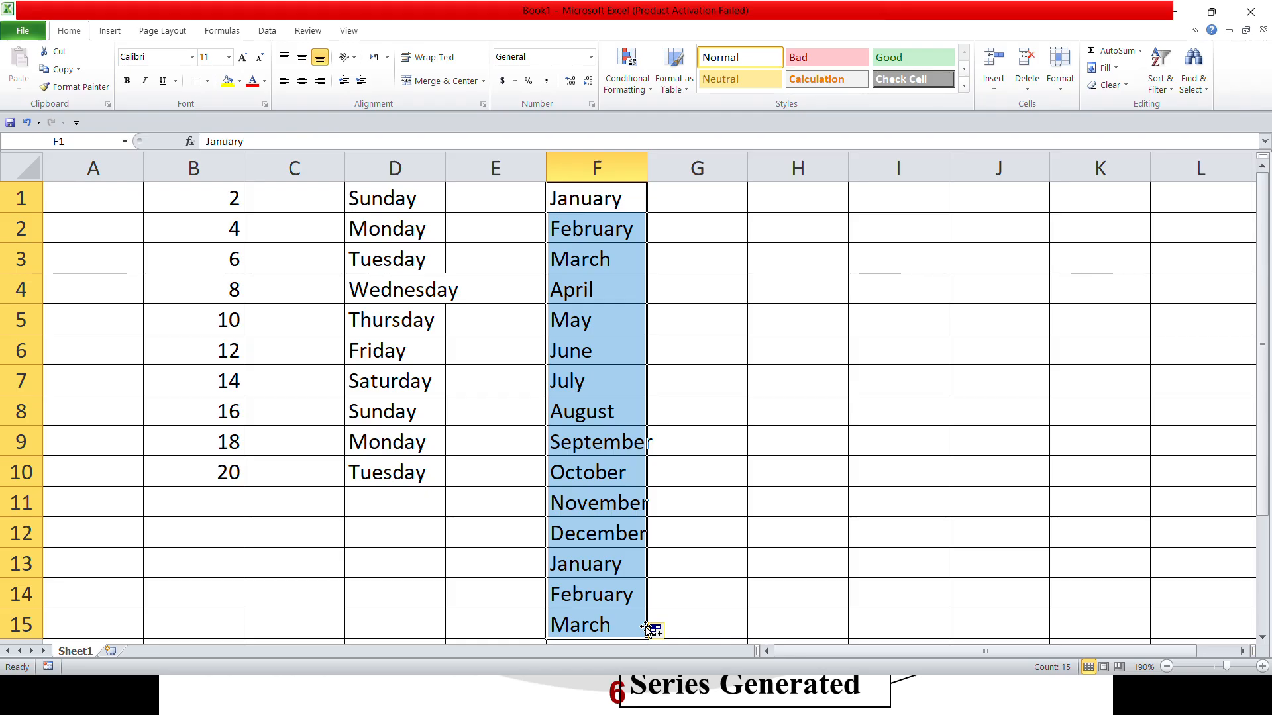
# Step: Clear all contents of the sheet and enter a person's first name in C1
pyautogui.hotkey('ctrl', 'a')
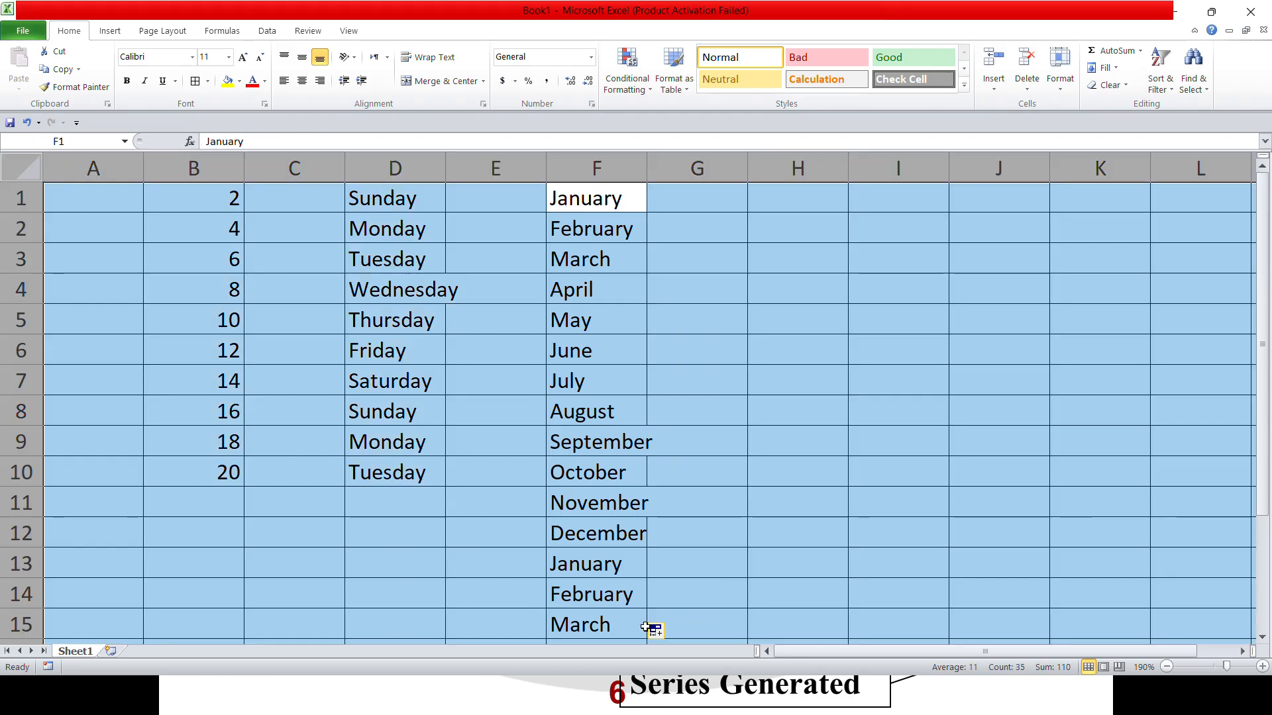
pyautogui.press('Delete')
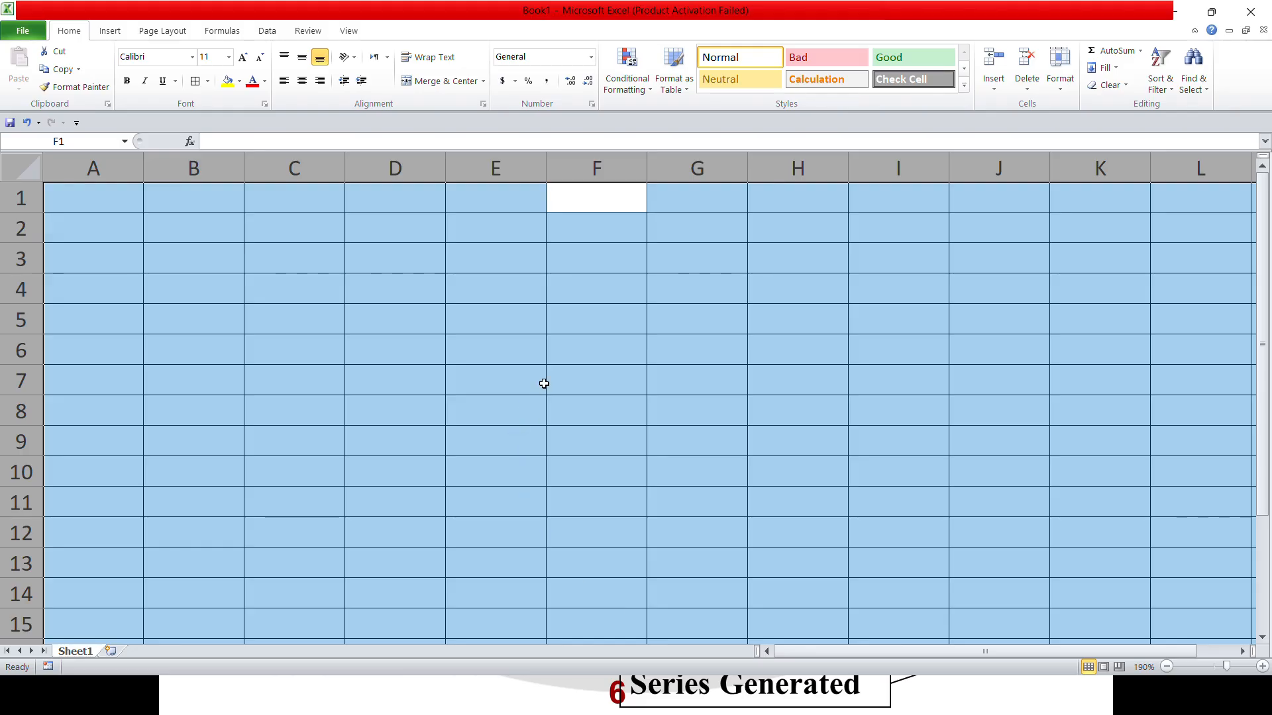
pyautogui.click(306, 208)
pyautogui.write('Ram')
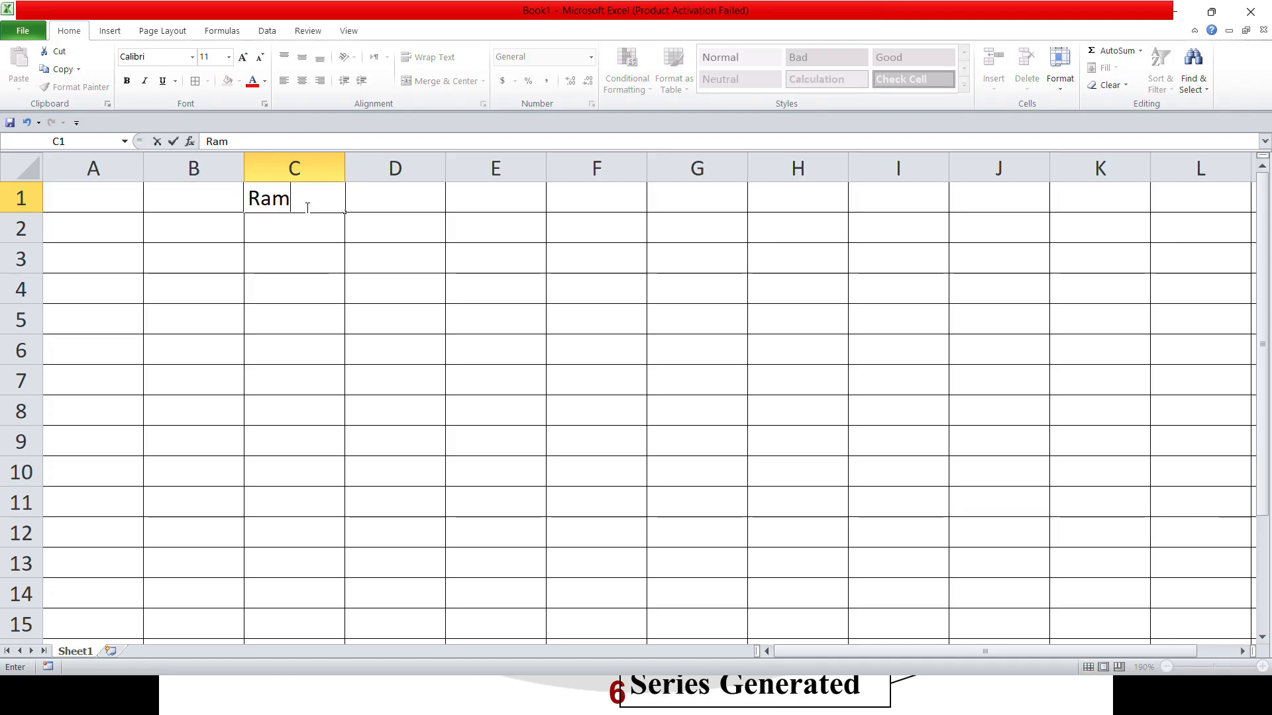
pyautogui.press('Return')
# Step: Try filling the name in C1 down to C8, and undo the fill
pyautogui.click(306, 207)
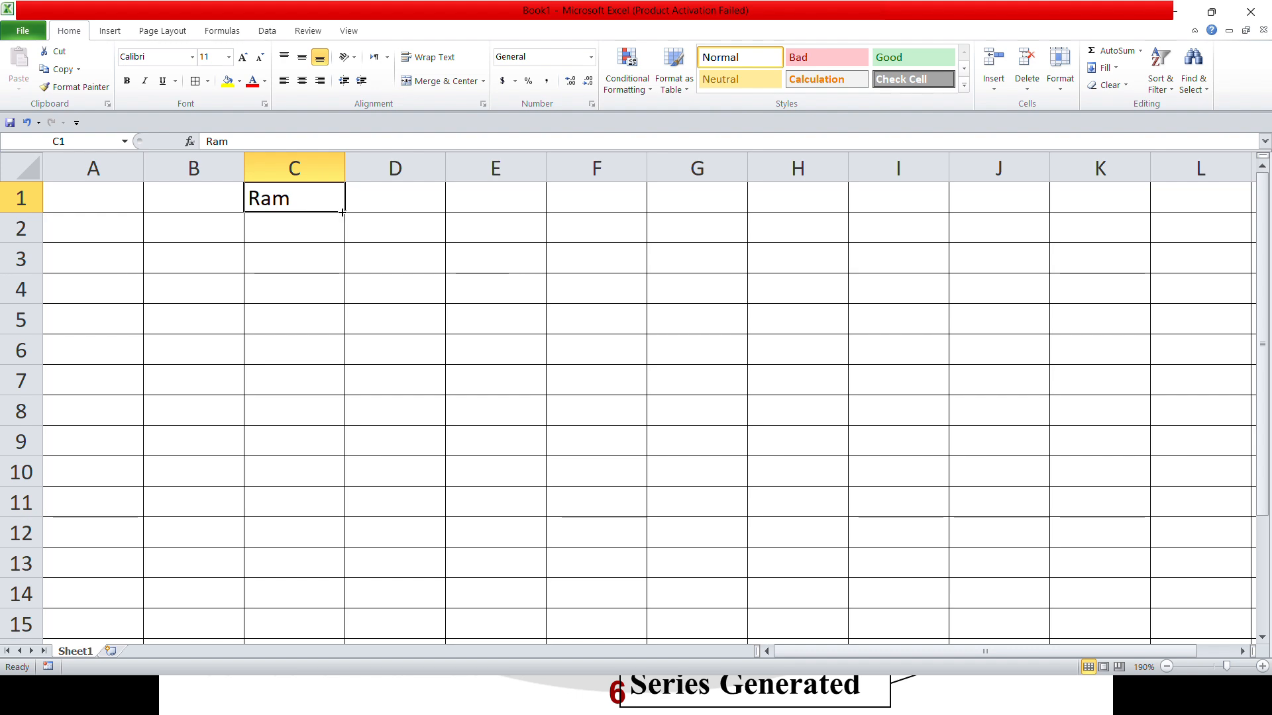
pyautogui.moveTo(343, 213); pyautogui.dragTo(345, 425)
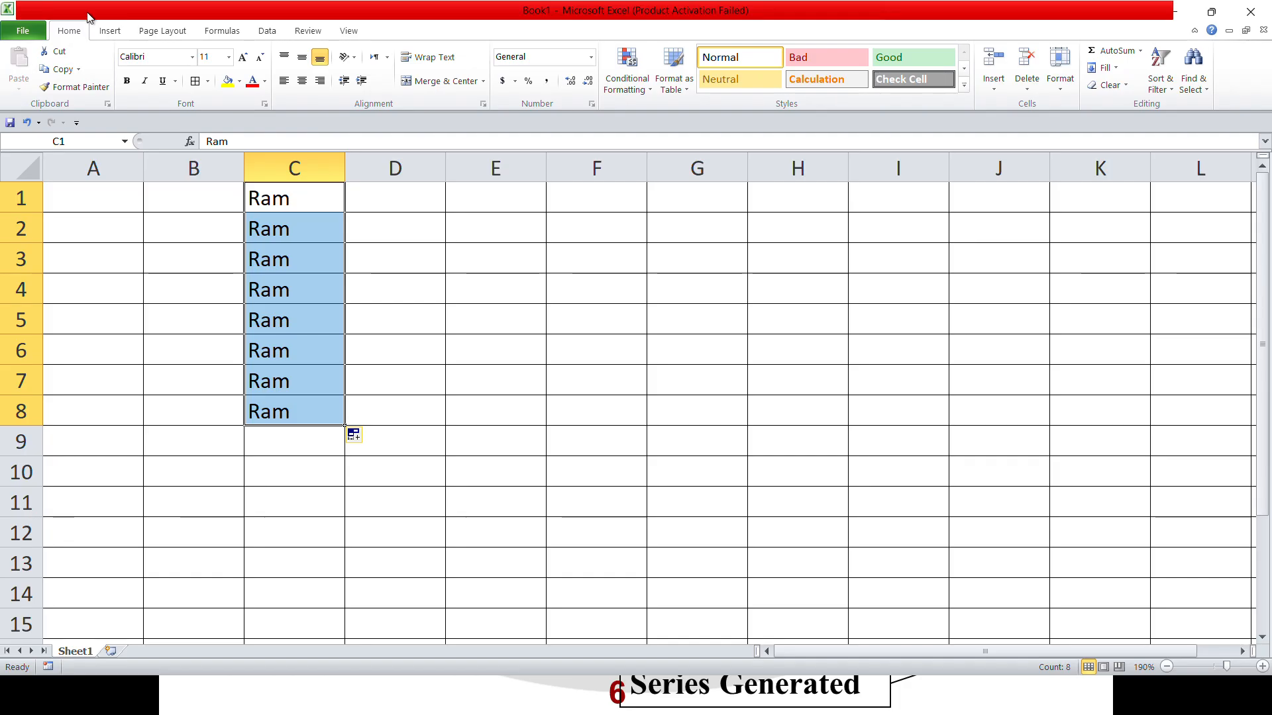
pyautogui.hotkey('ctrl', 'z')
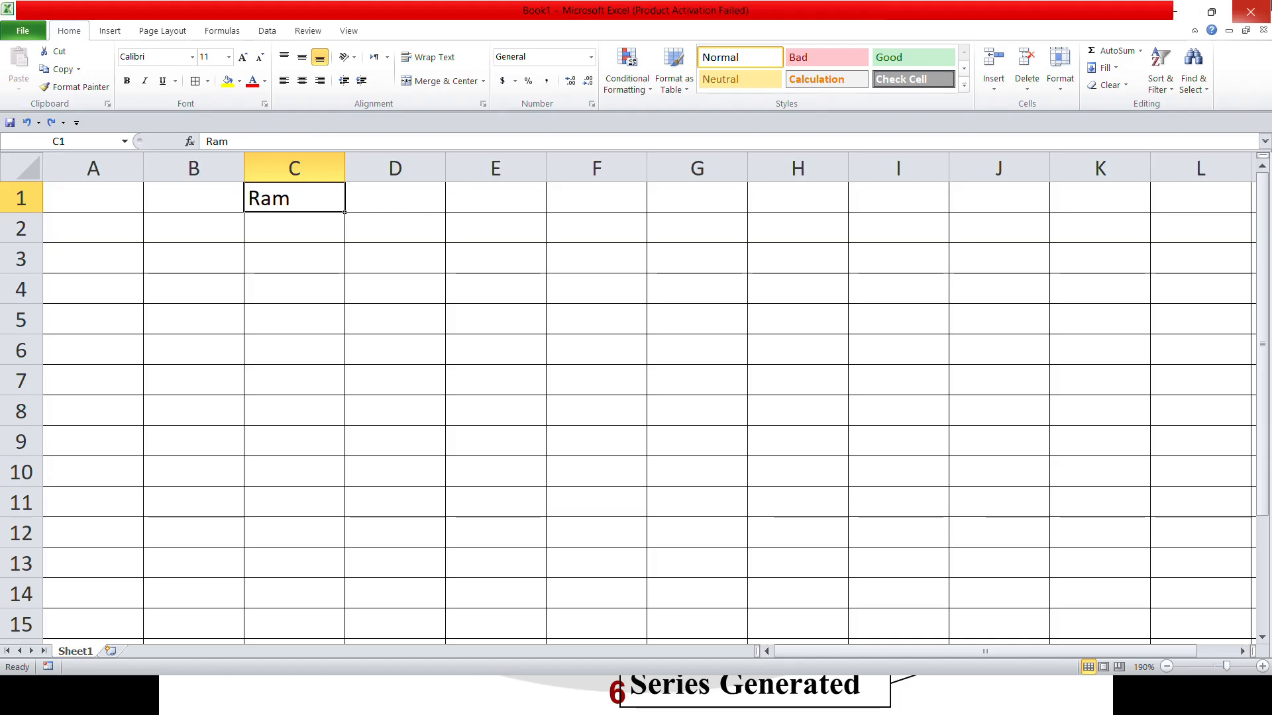
# Step: Start a custom sort on column C and choose Custom List as its order to open the custom lists
pyautogui.click(1150, 84)
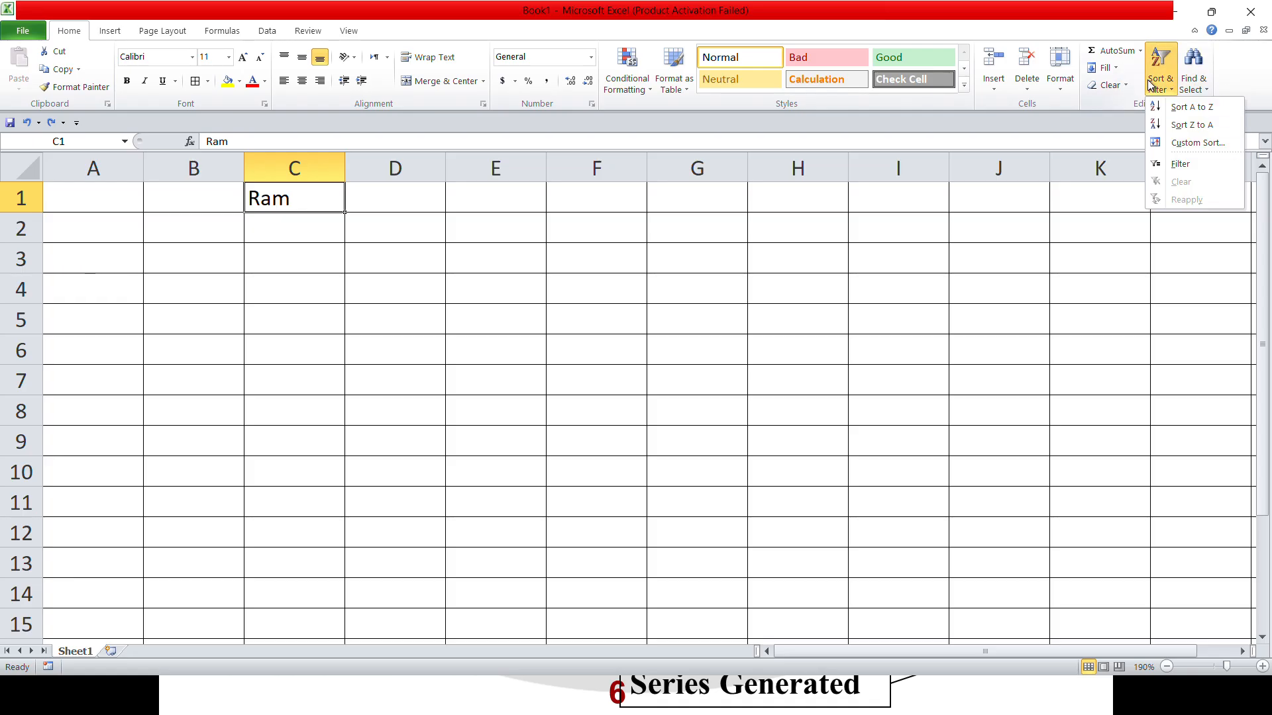
pyautogui.click(1197, 143)
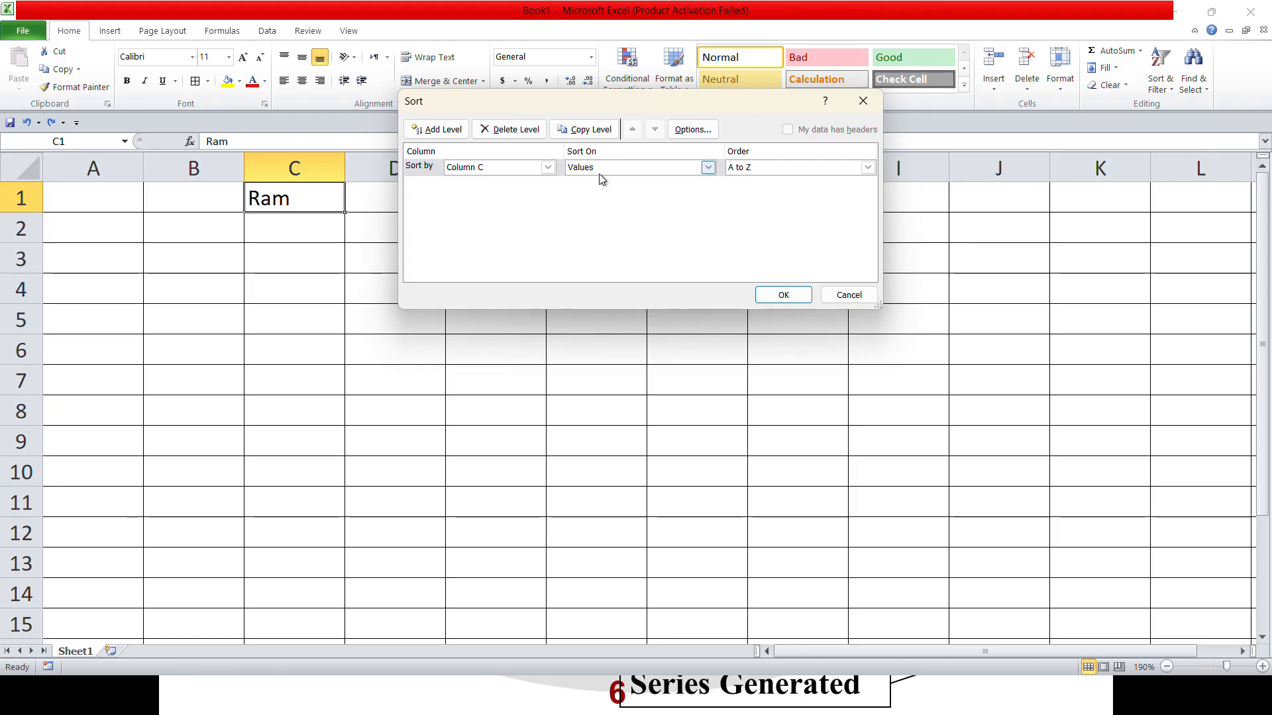
pyautogui.click(769, 171)
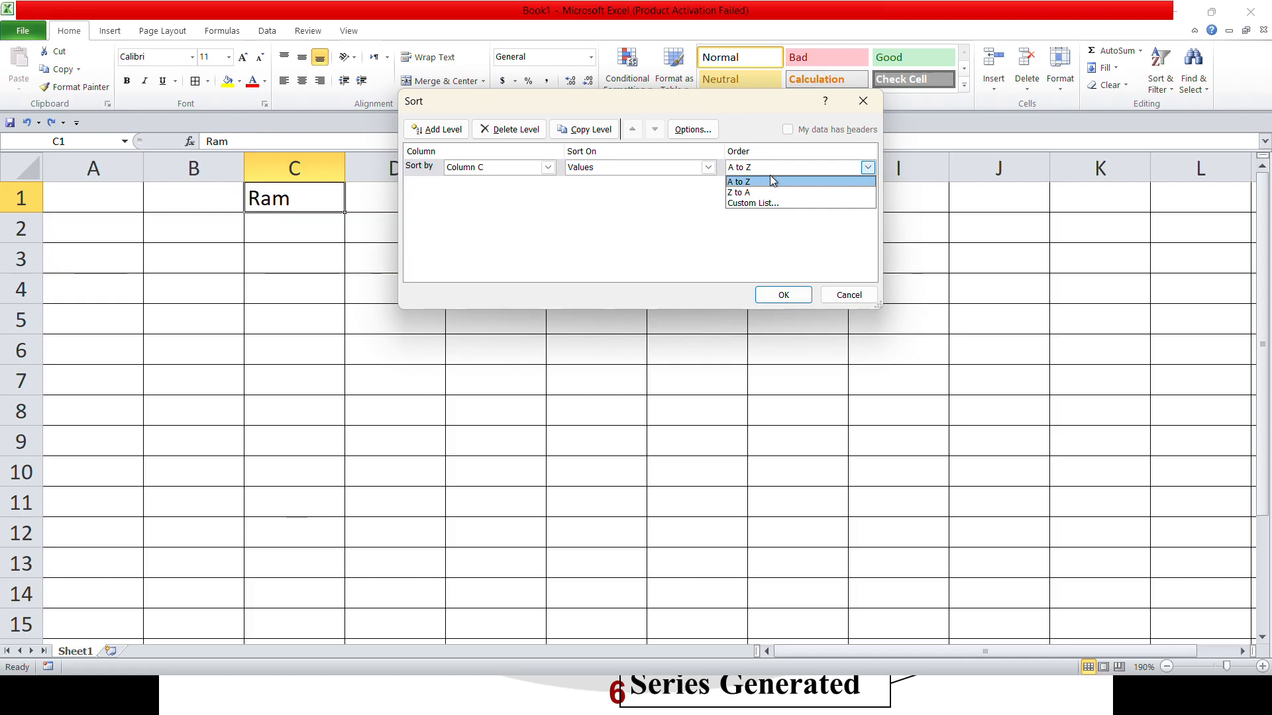
pyautogui.click(777, 203)
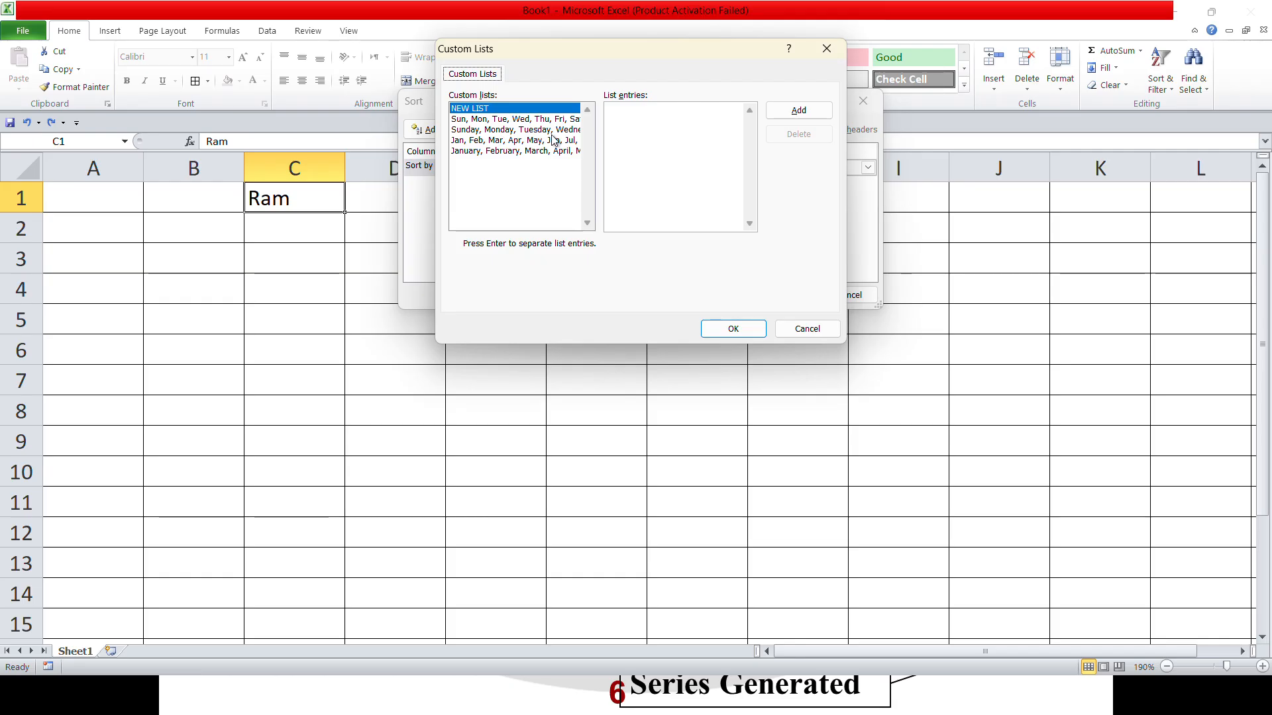
# Step: Enter six first names as separate entries of a new custom list and add it to the custom lists
pyautogui.click(640, 123)
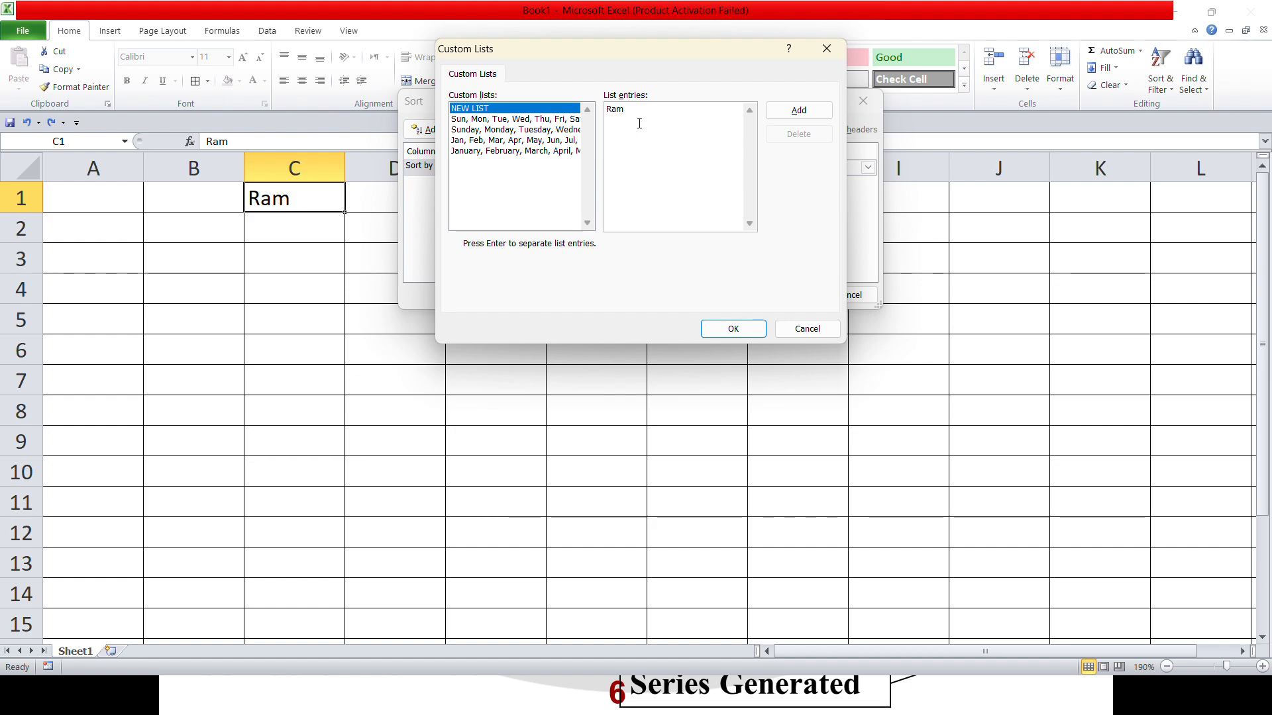
pyautogui.write('Mo')
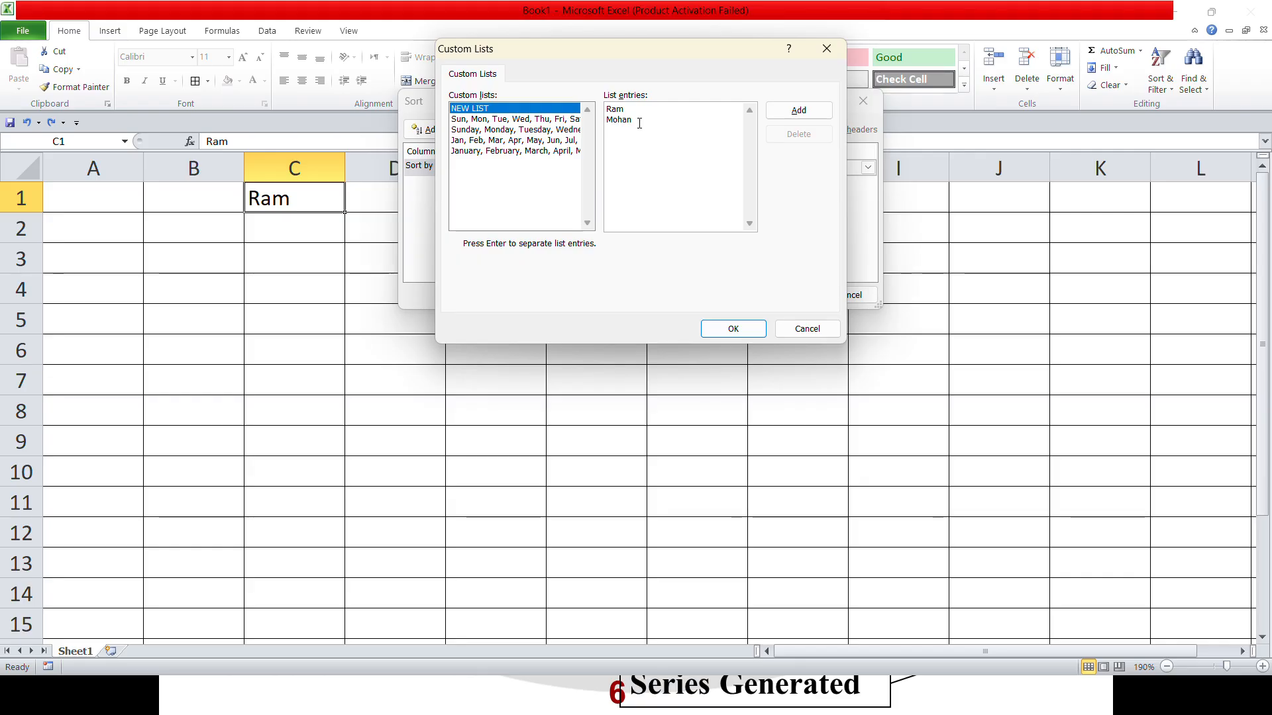
pyautogui.write('han')
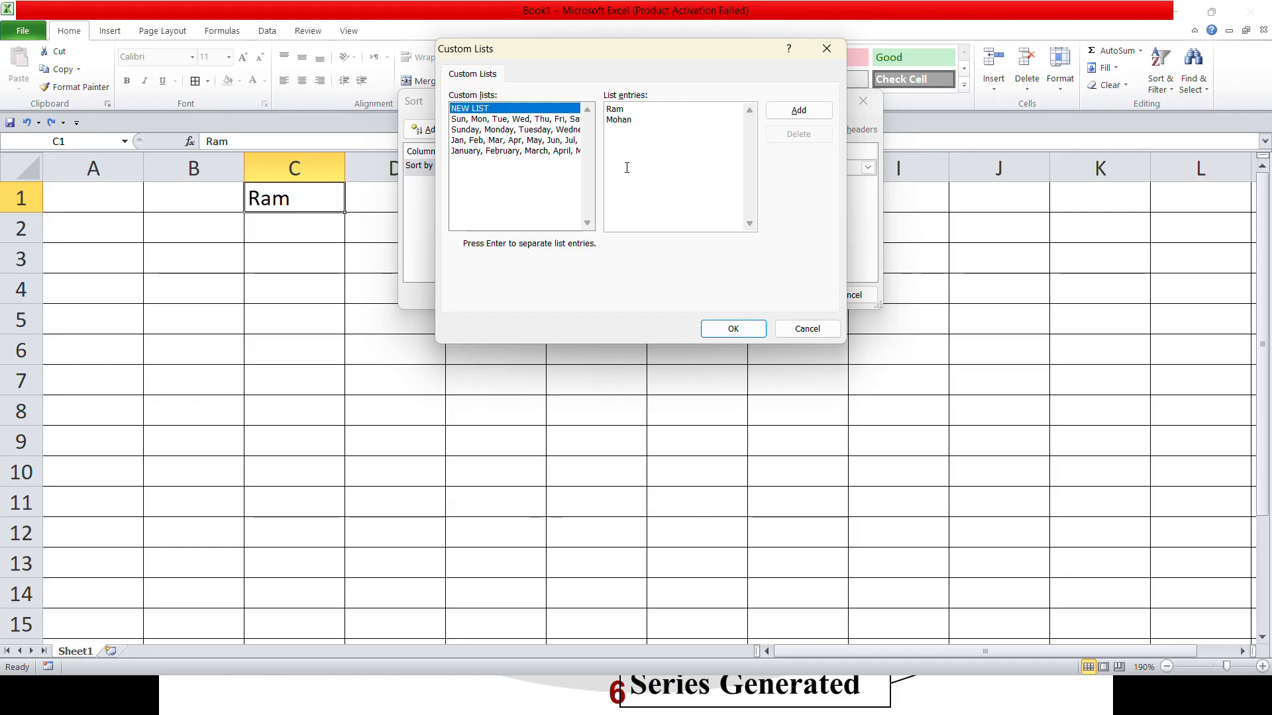
pyautogui.press('Return')
pyautogui.write('Chandan B')
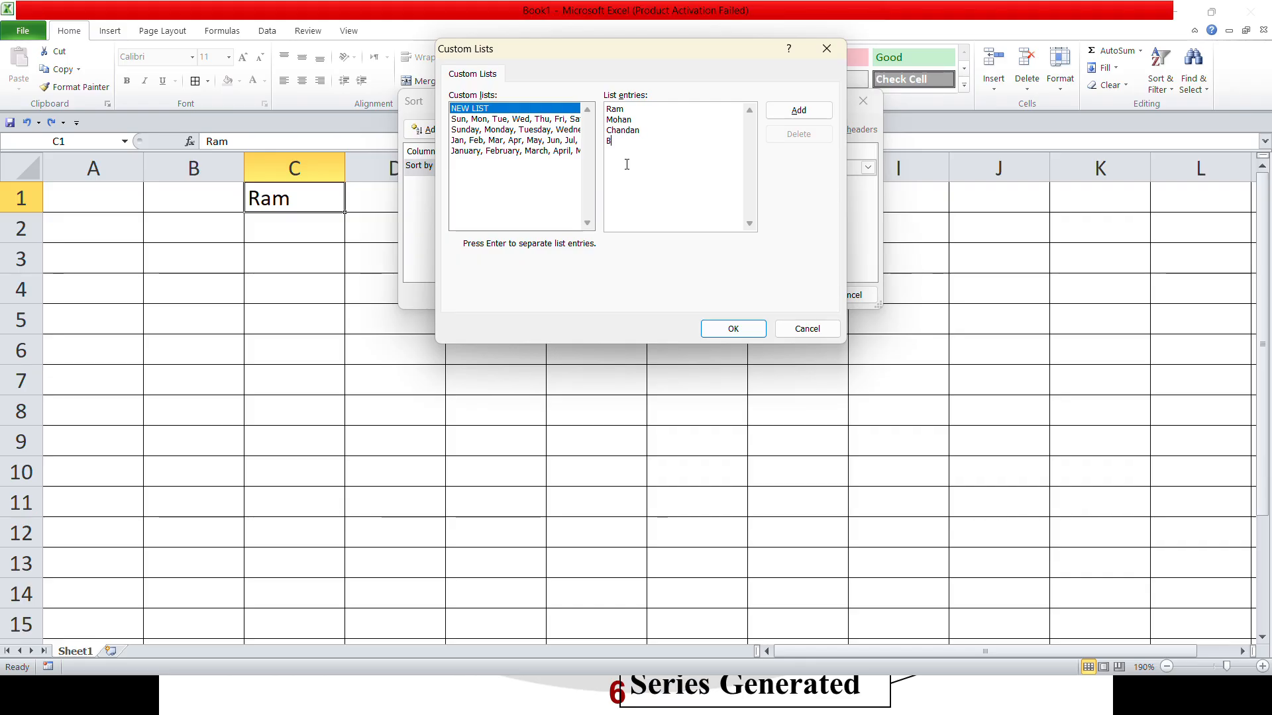
pyautogui.write('Ikash Mahe')
pyautogui.write('sh')
pyautogui.press('Return')
pyautogui.write('karan')
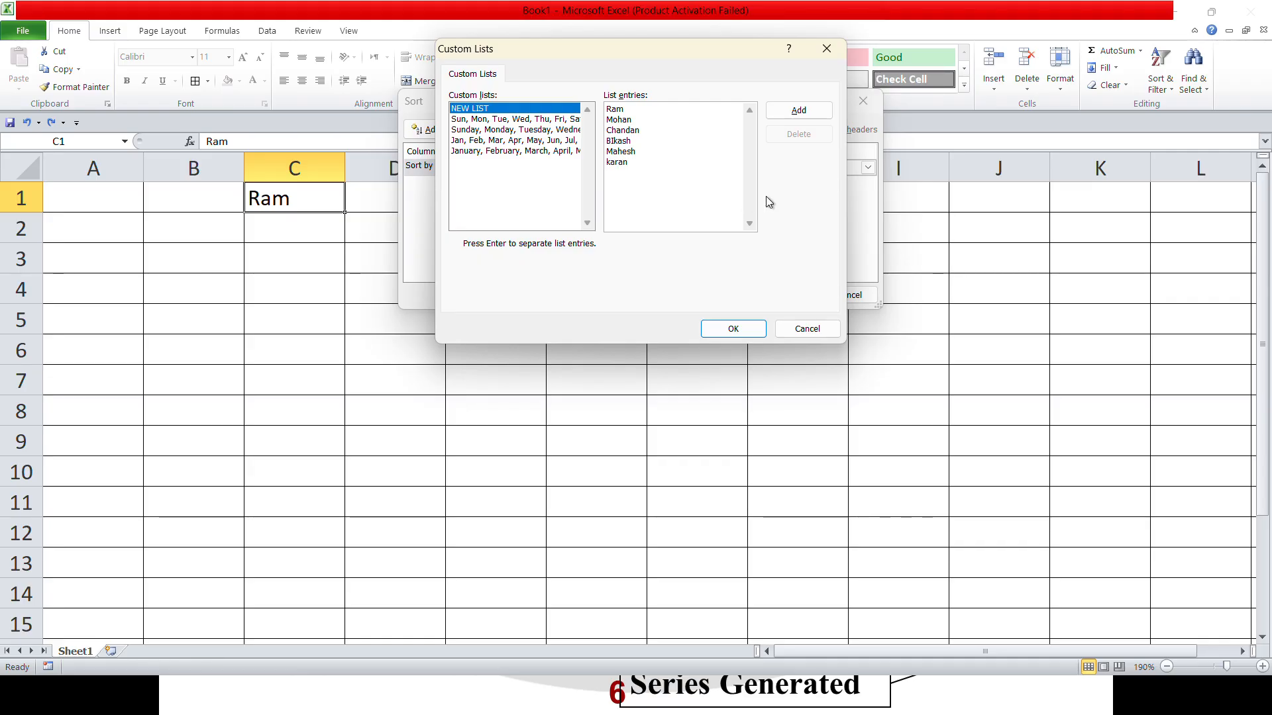
pyautogui.click(798, 111)
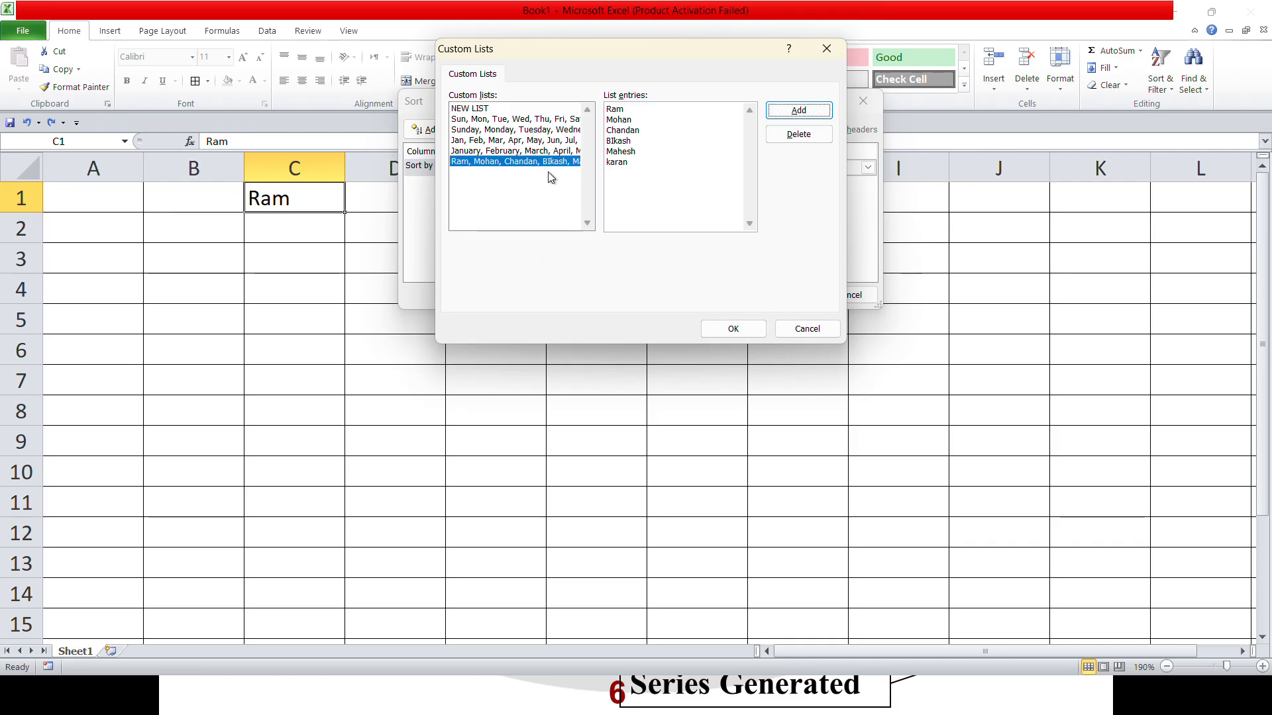
# Step: Accept the new name list as the sort order for column C and apply the sort
pyautogui.click(761, 327)
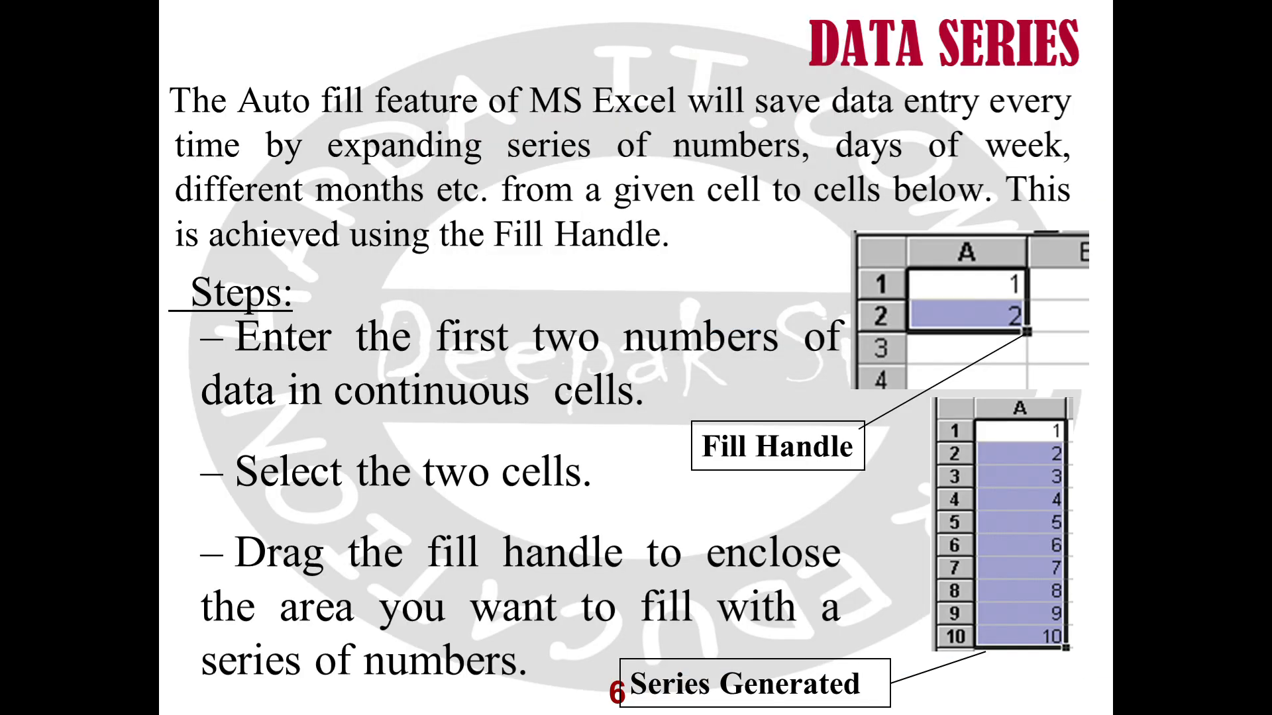
pyautogui.hotkey('alt', 'Tab')
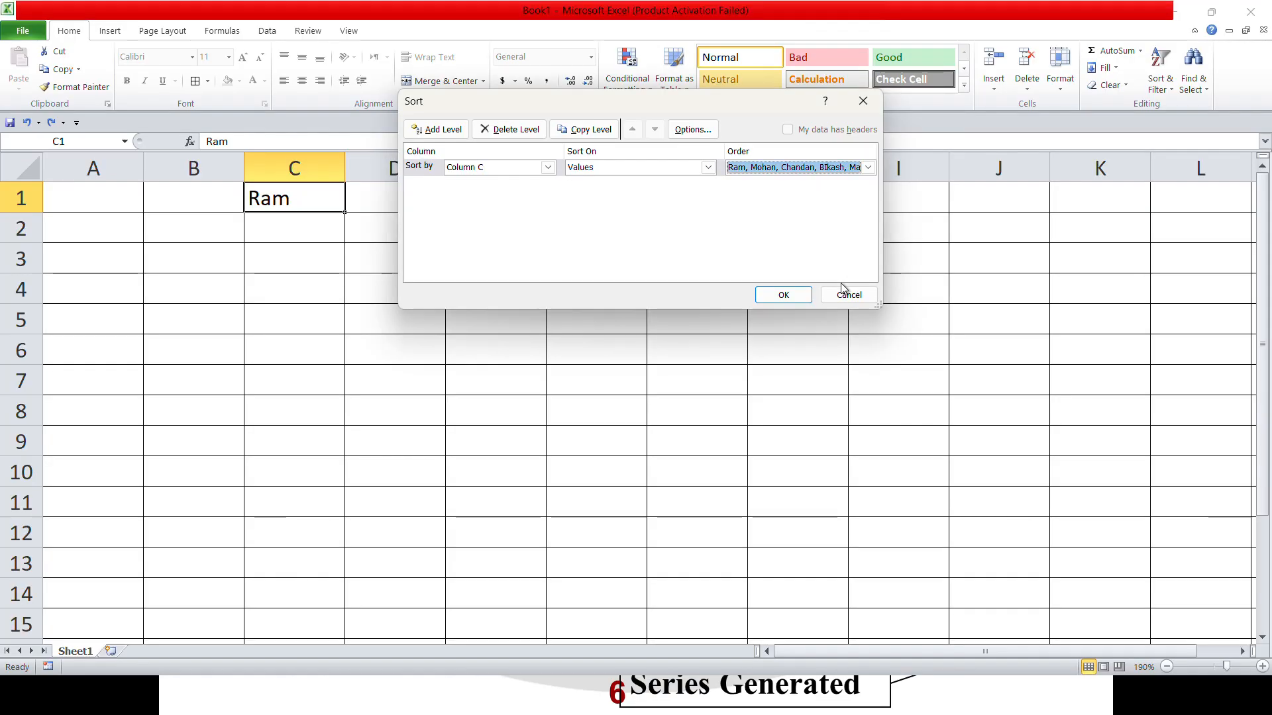
pyautogui.click(794, 298)
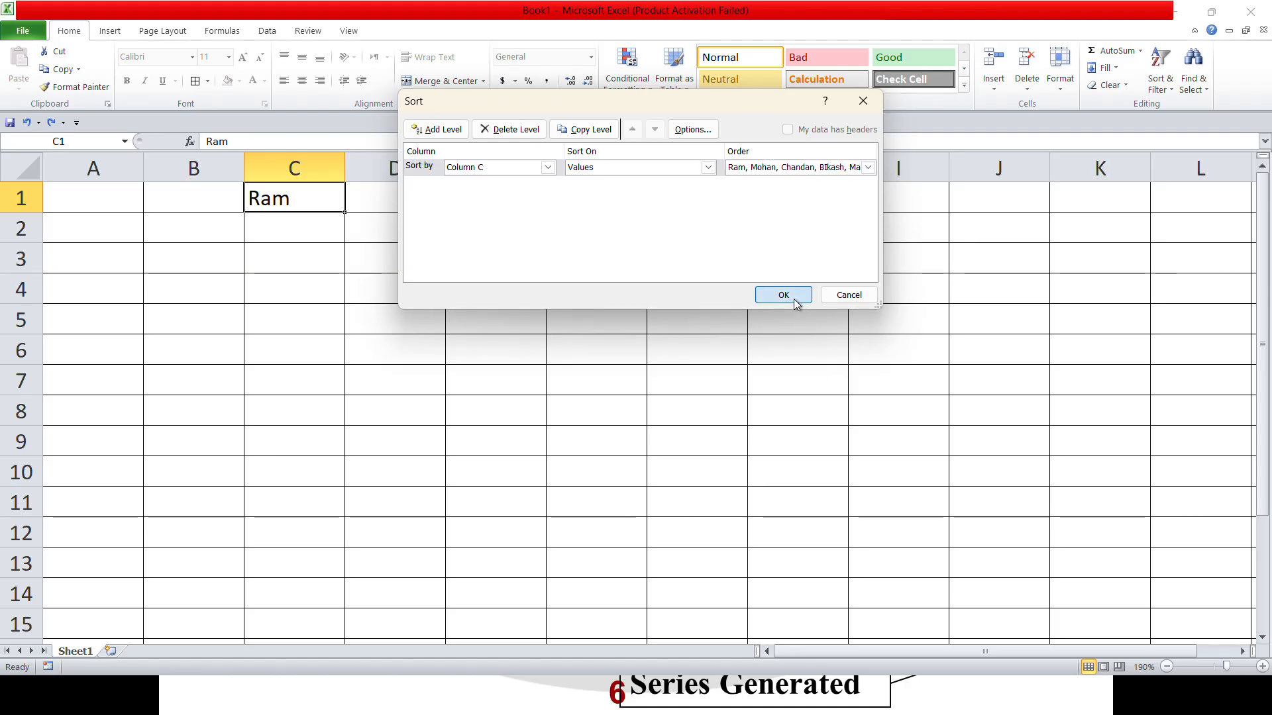
# Step: Enter a first name in cell E1 and another first name from the custom list in E2
pyautogui.click(459, 197)
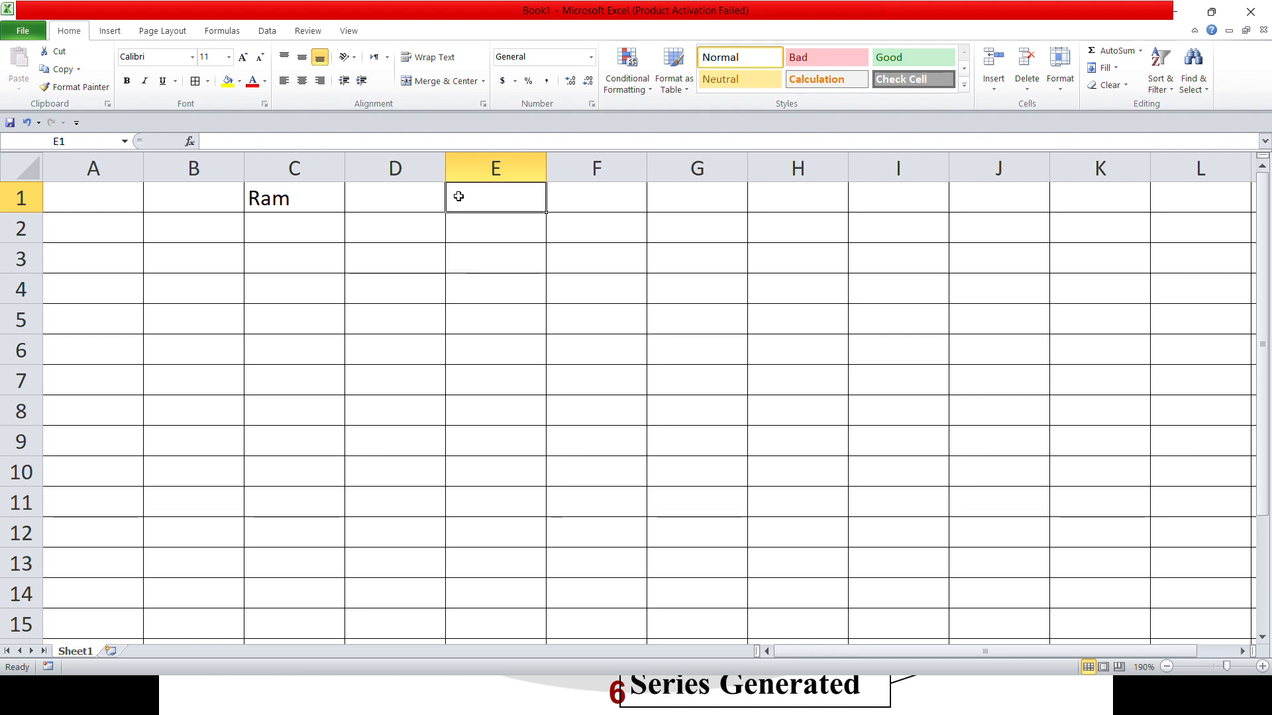
pyautogui.write('C')
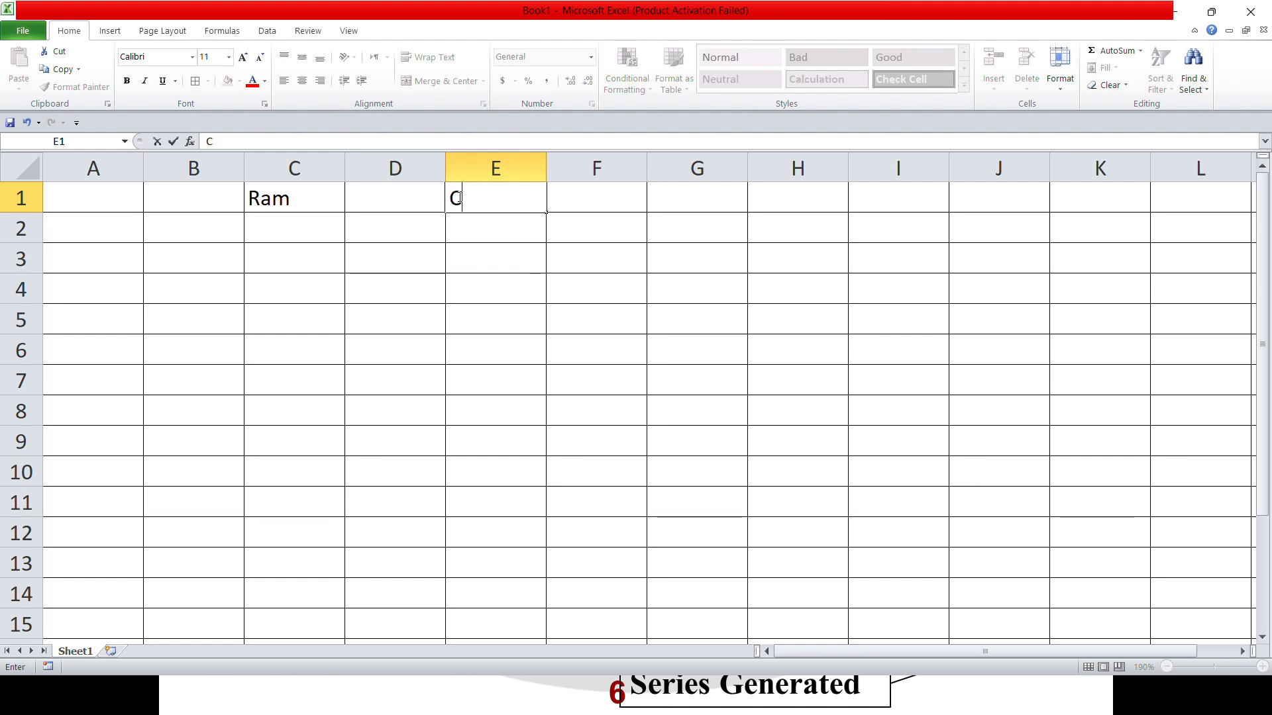
pyautogui.write('handan')
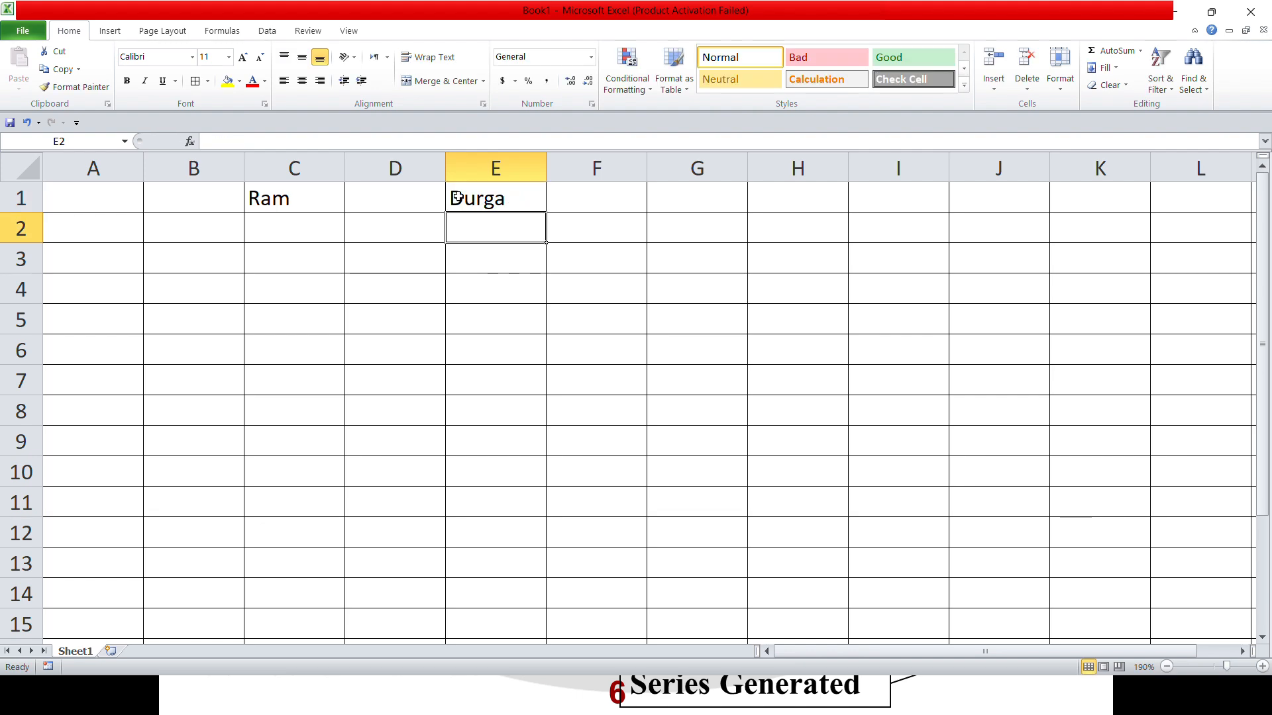
pyautogui.write('karan')
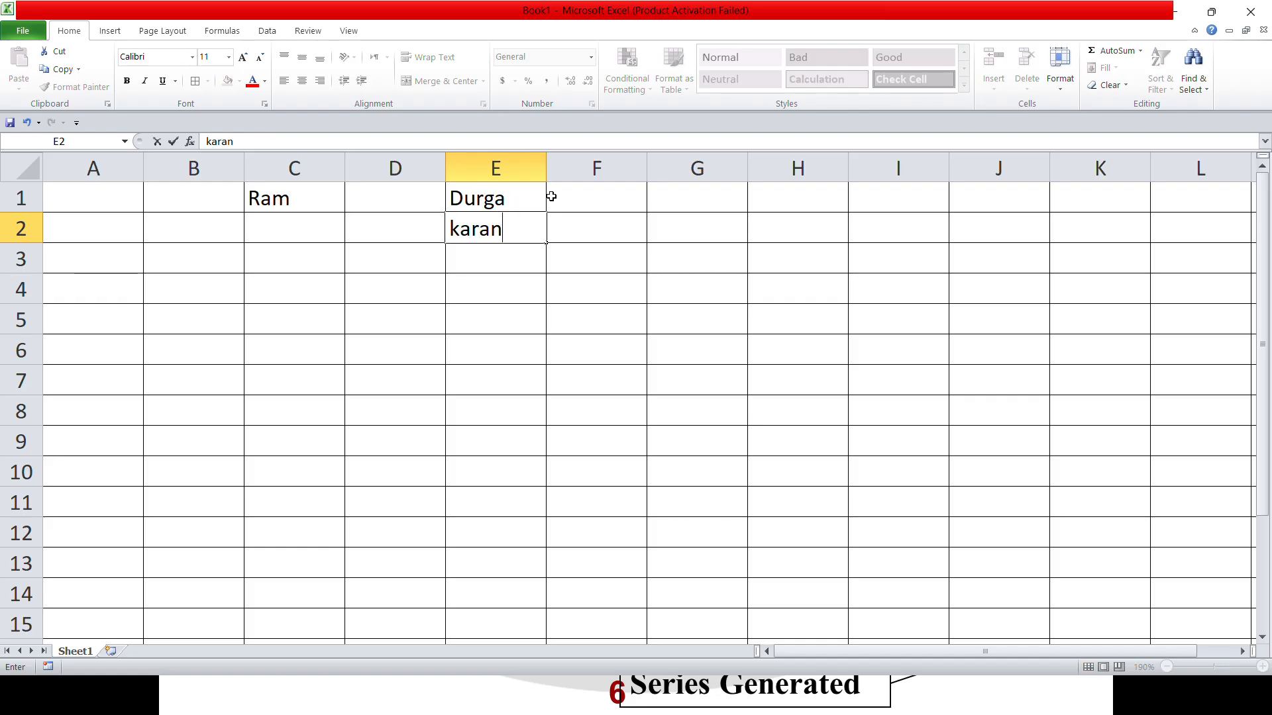
pyautogui.press('Return')
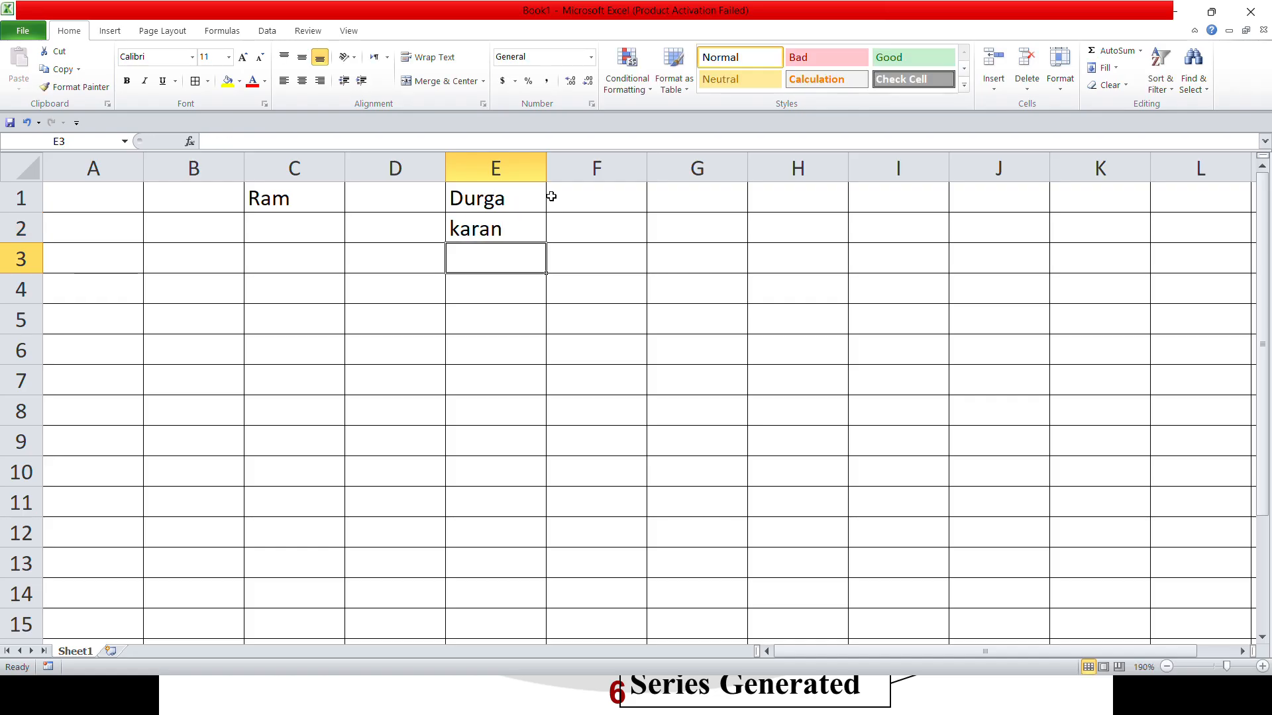
# Step: AutoFill the name in E2 down to E9 with the custom list series
pyautogui.click(533, 227)
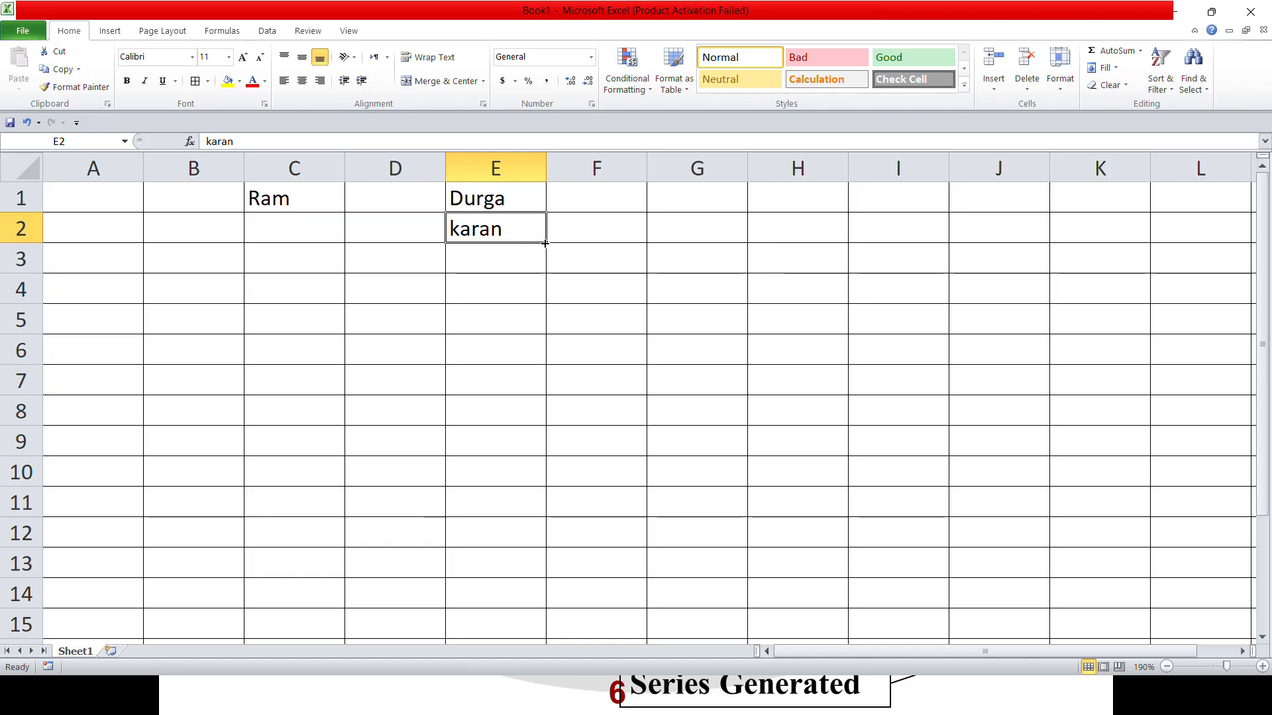
pyautogui.moveTo(545, 243); pyautogui.dragTo(533, 462)
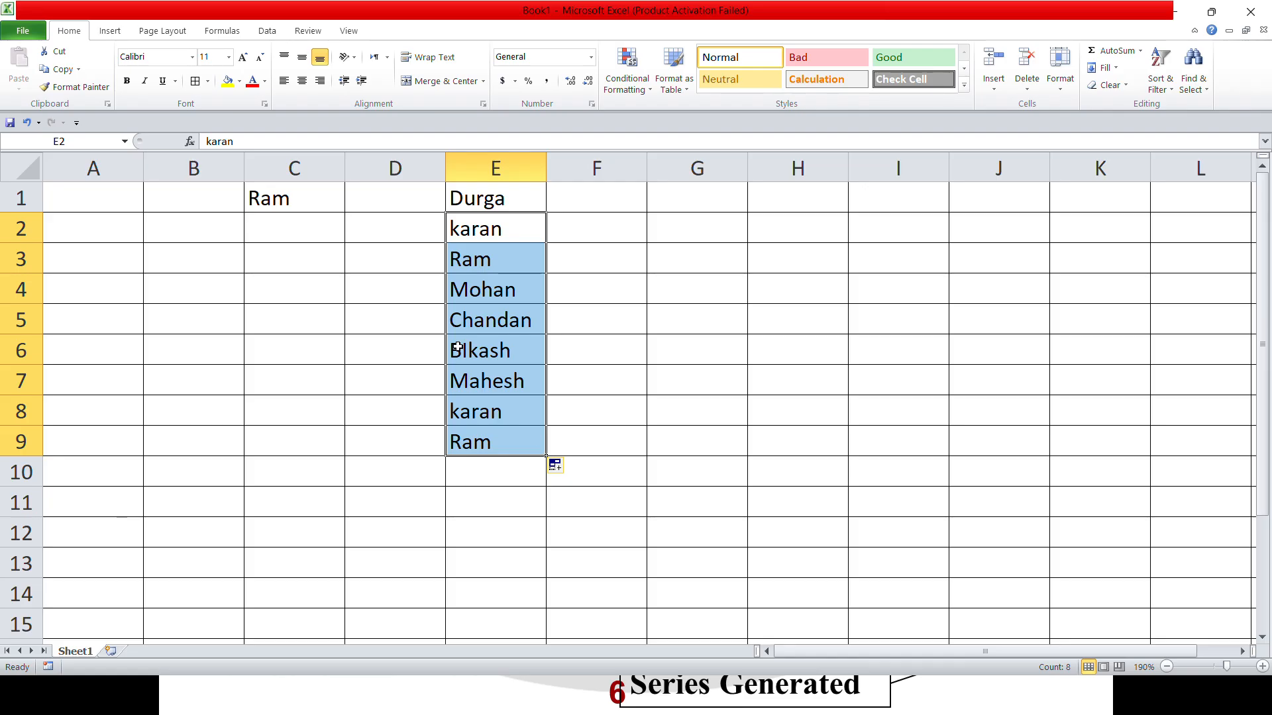
pyautogui.click(494, 232)
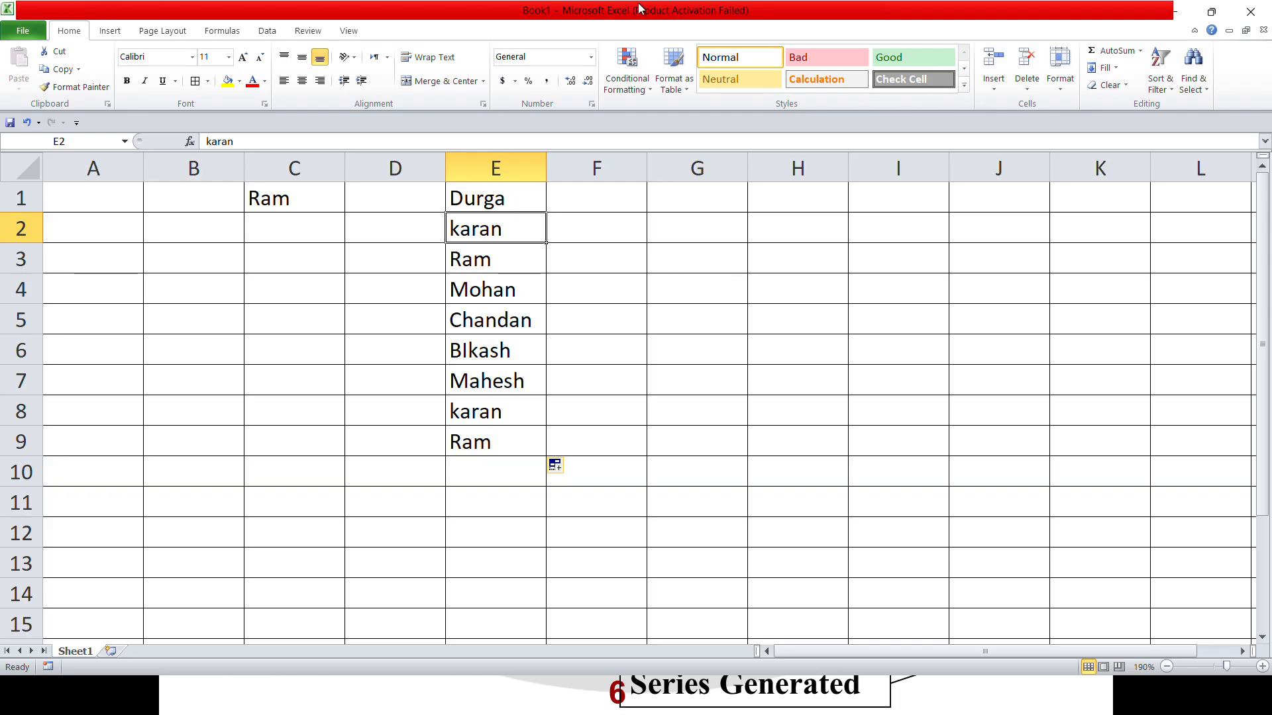
# Step: Start a custom sort on column E and choose Custom List as its order
pyautogui.click(1176, 92)
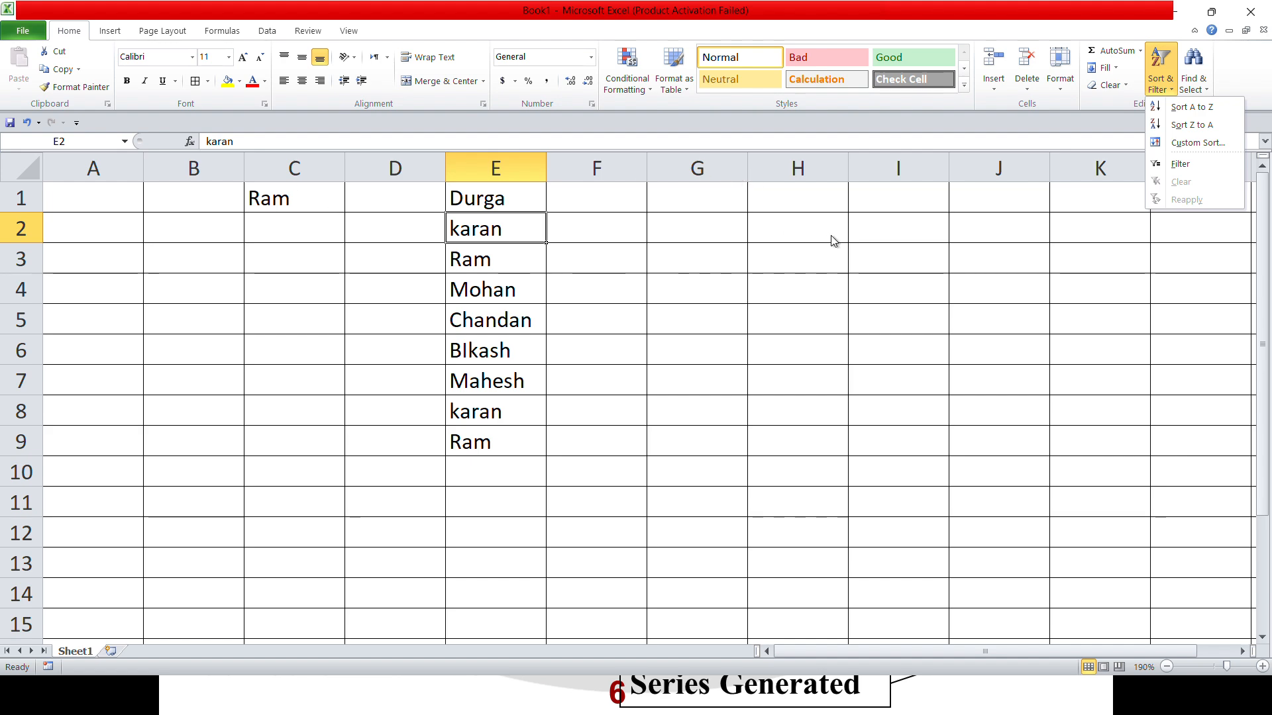
pyautogui.click(1199, 141)
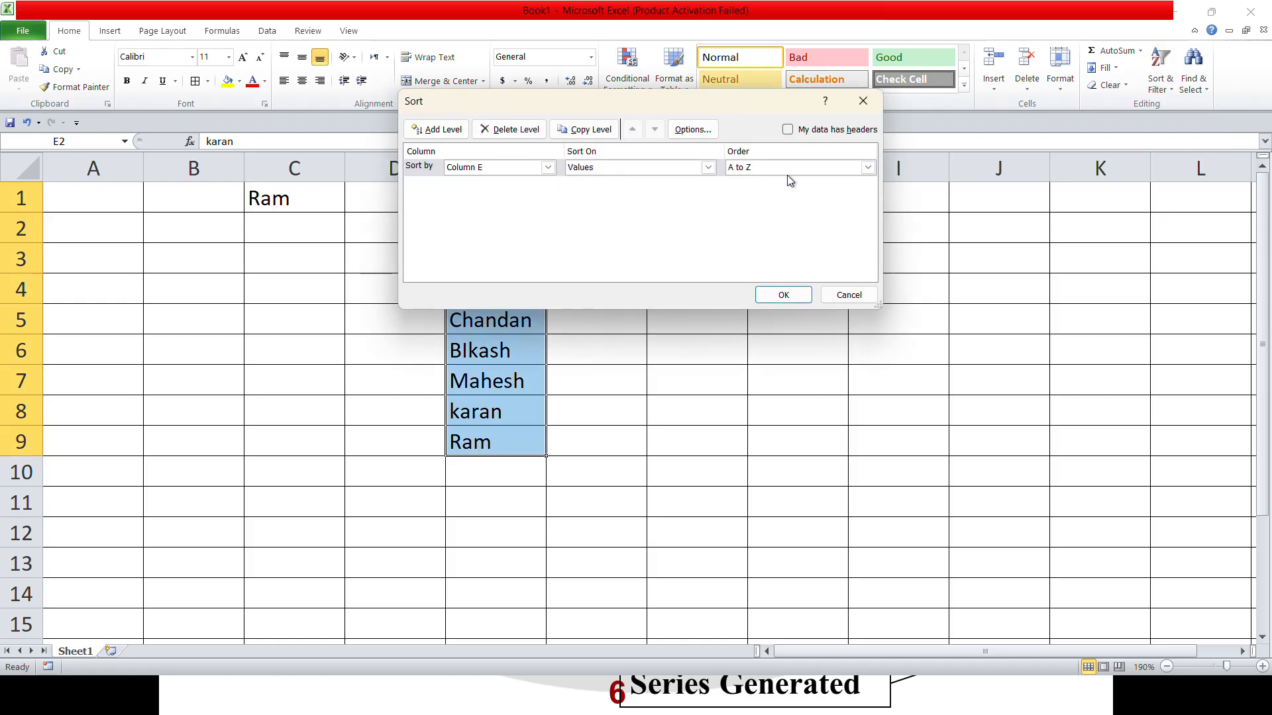
pyautogui.click(765, 168)
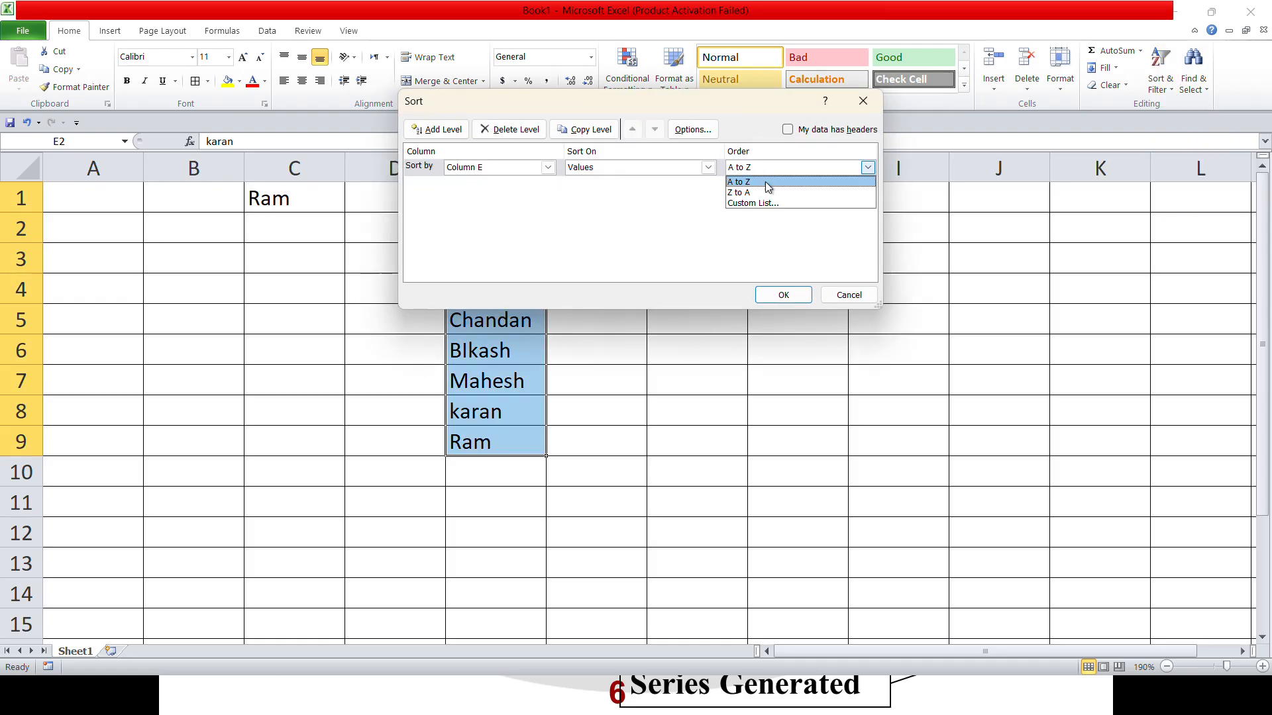
pyautogui.click(767, 207)
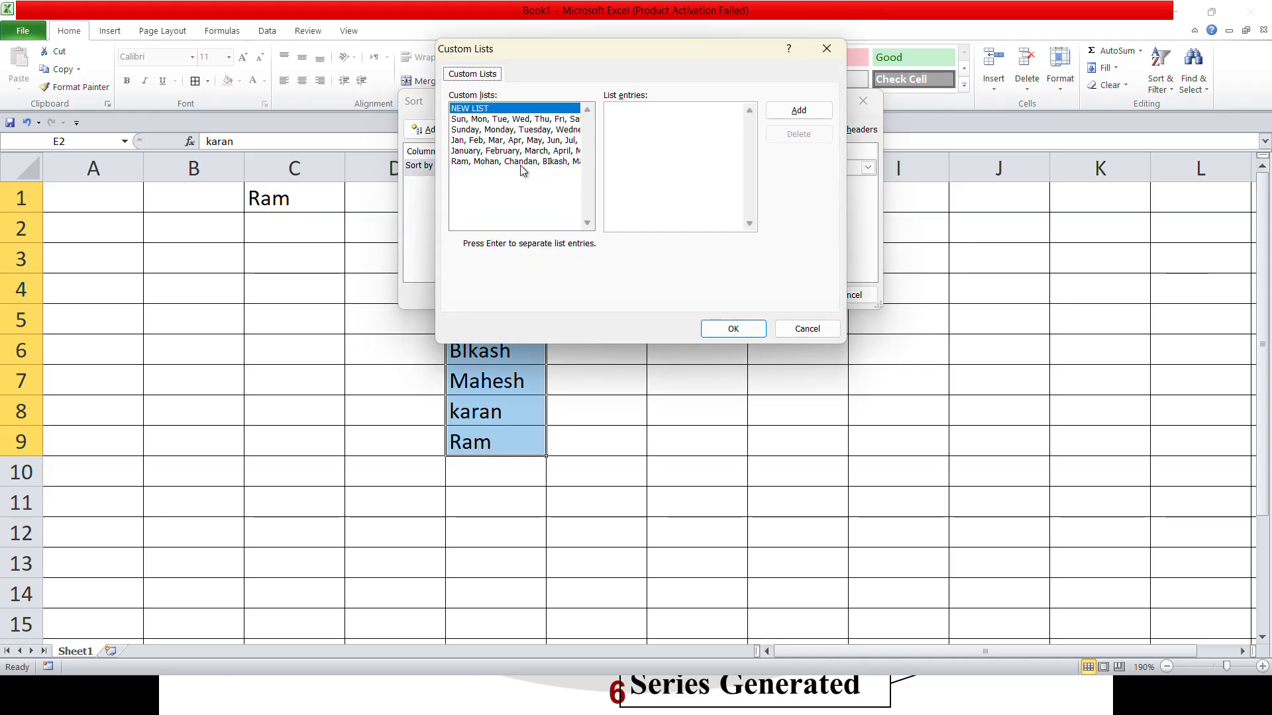
# Step: Permanently delete the custom list of names, and select the list of full month names
pyautogui.click(522, 162)
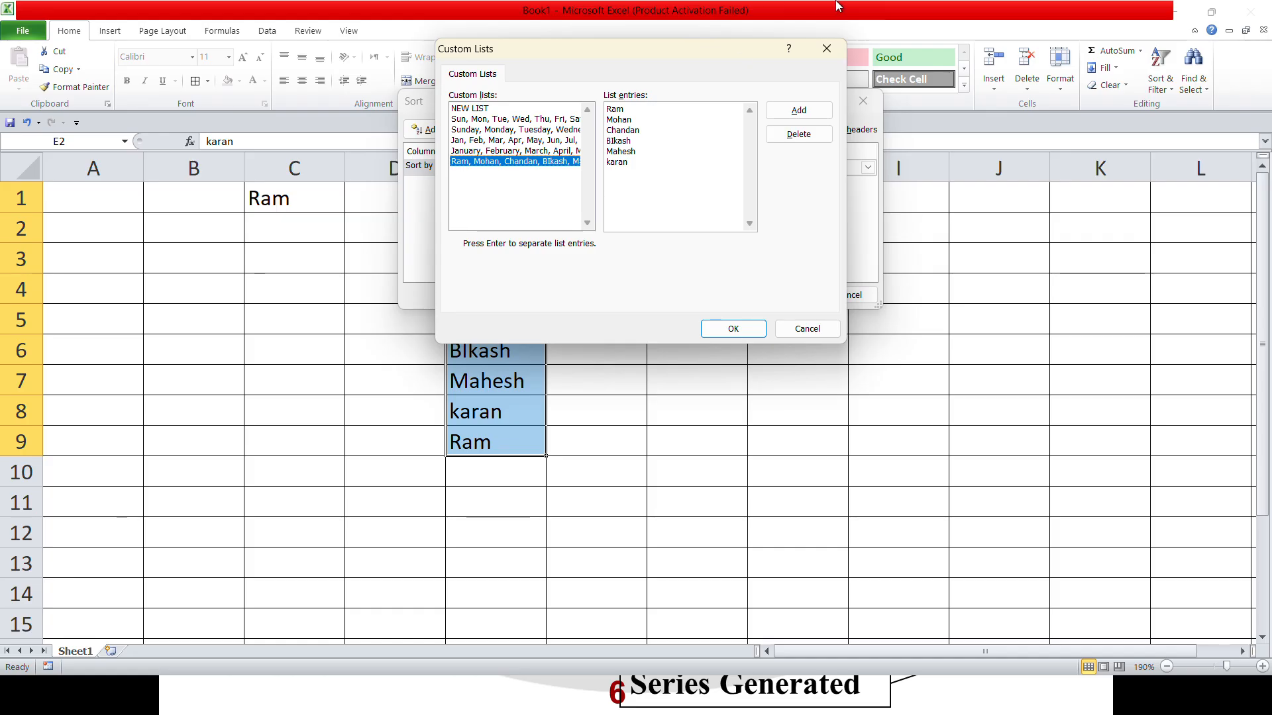
pyautogui.click(544, 37)
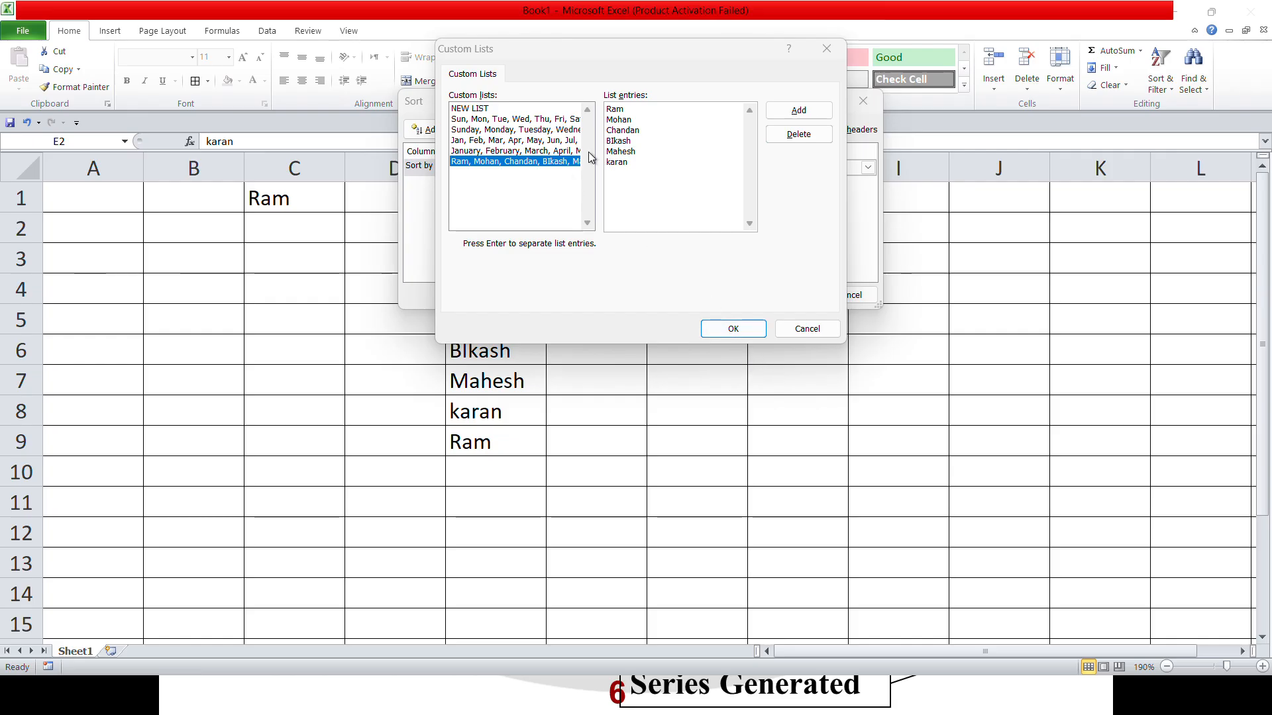
pyautogui.click(797, 134)
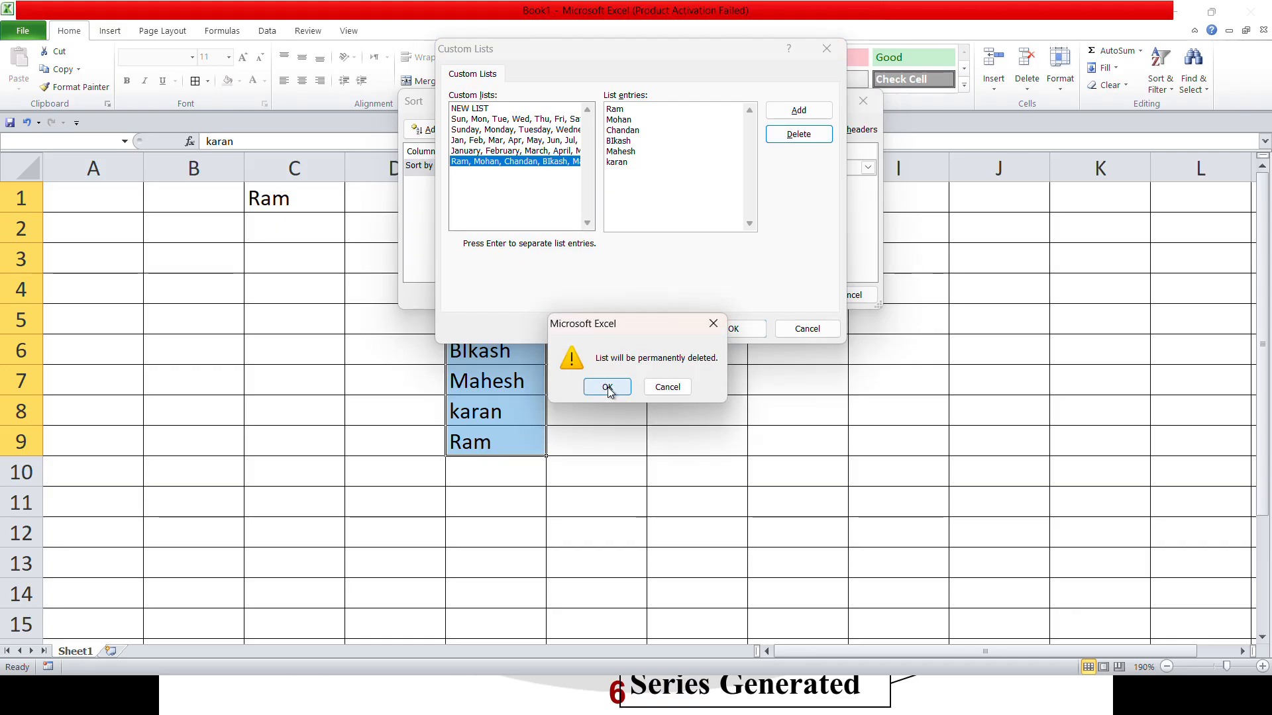
pyautogui.click(607, 388)
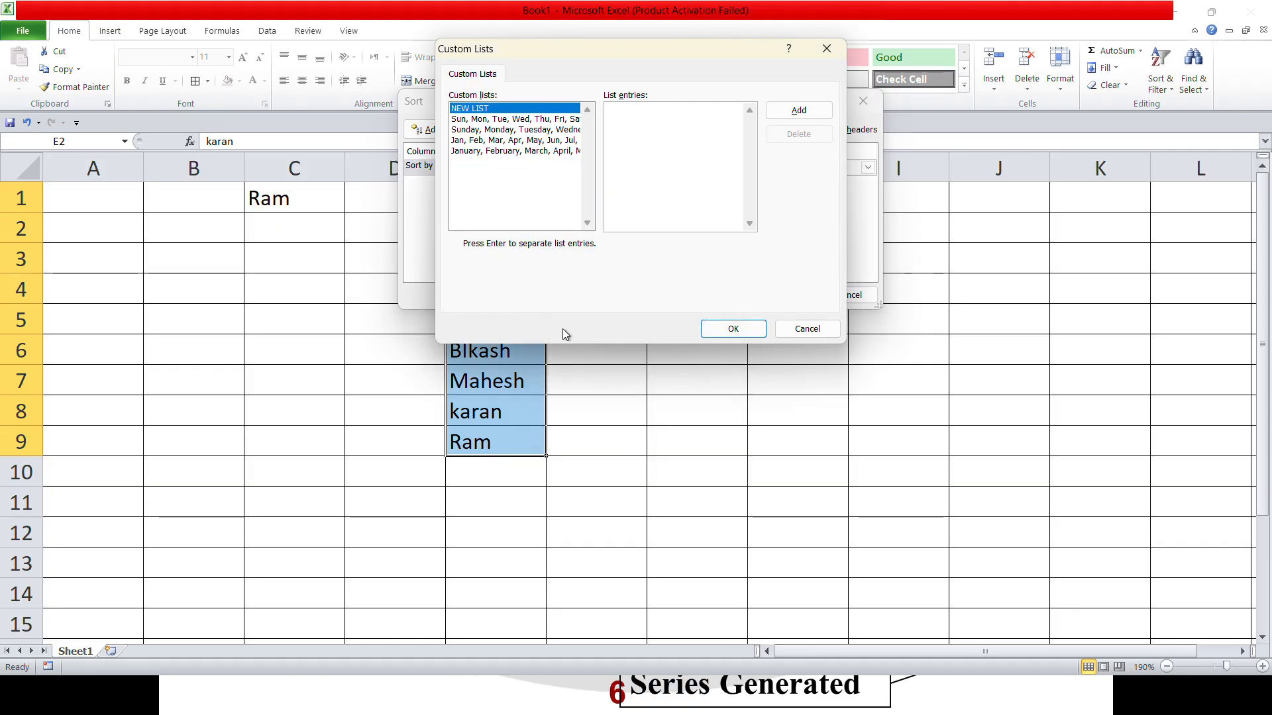
pyautogui.click(534, 151)
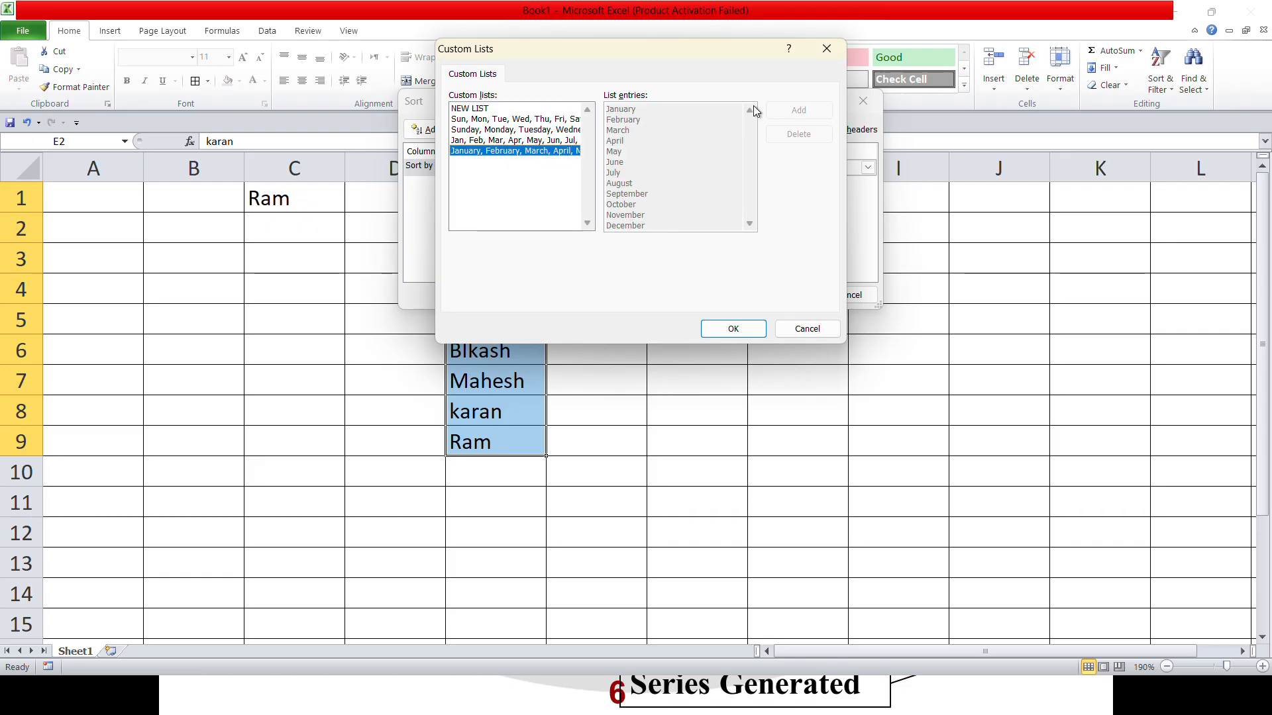
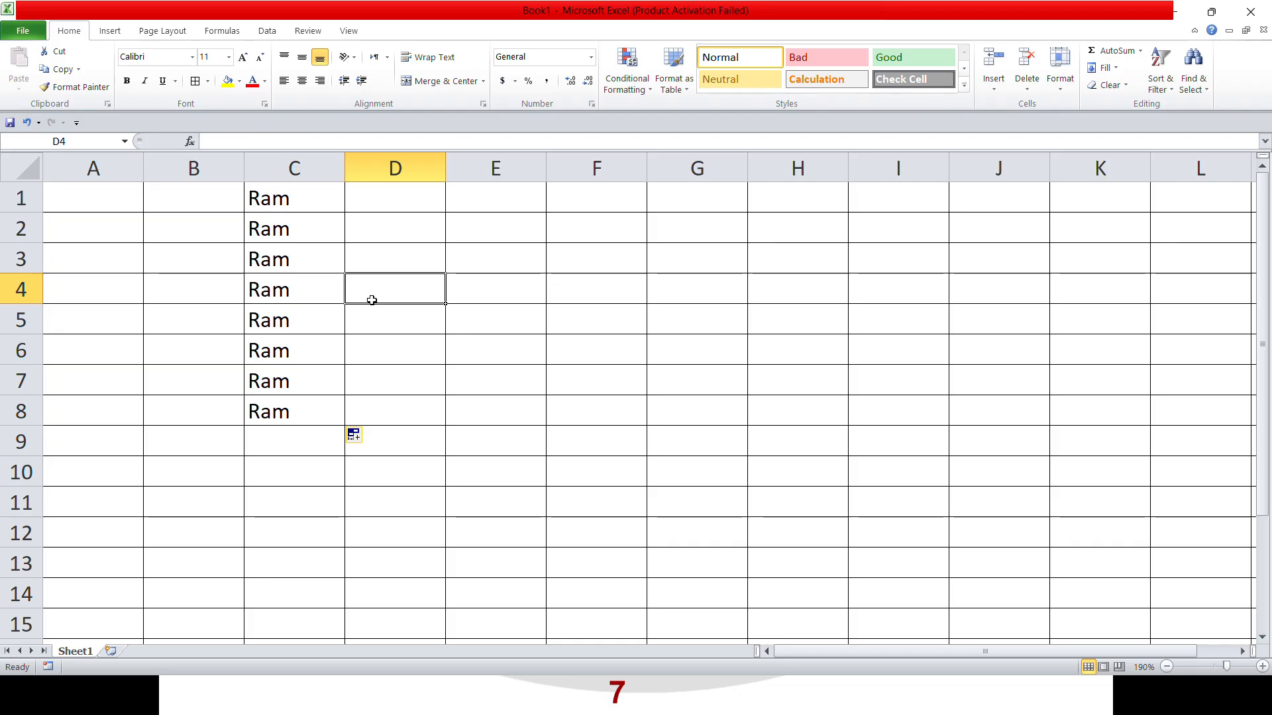
# Step: Jump to cell Z45 with Go To, and select cell T39
pyautogui.hotkey('ctrl', 'g')
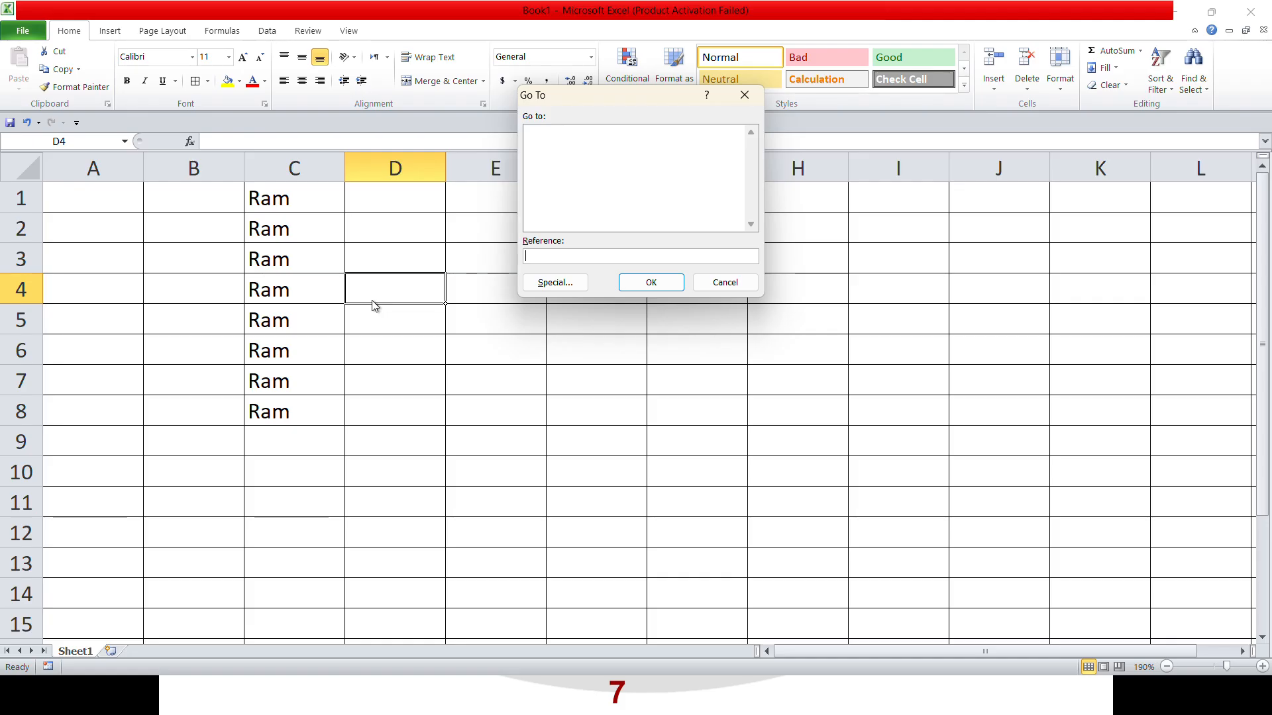
pyautogui.write('z45')
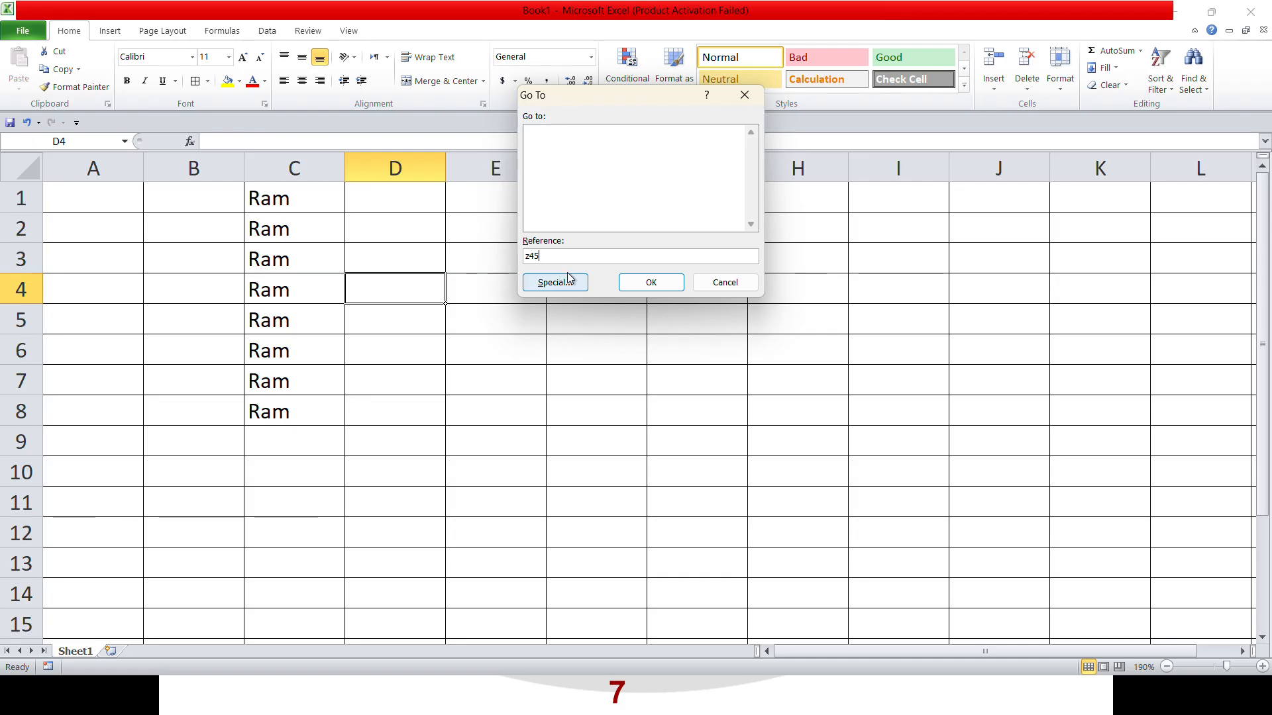
pyautogui.click(638, 279)
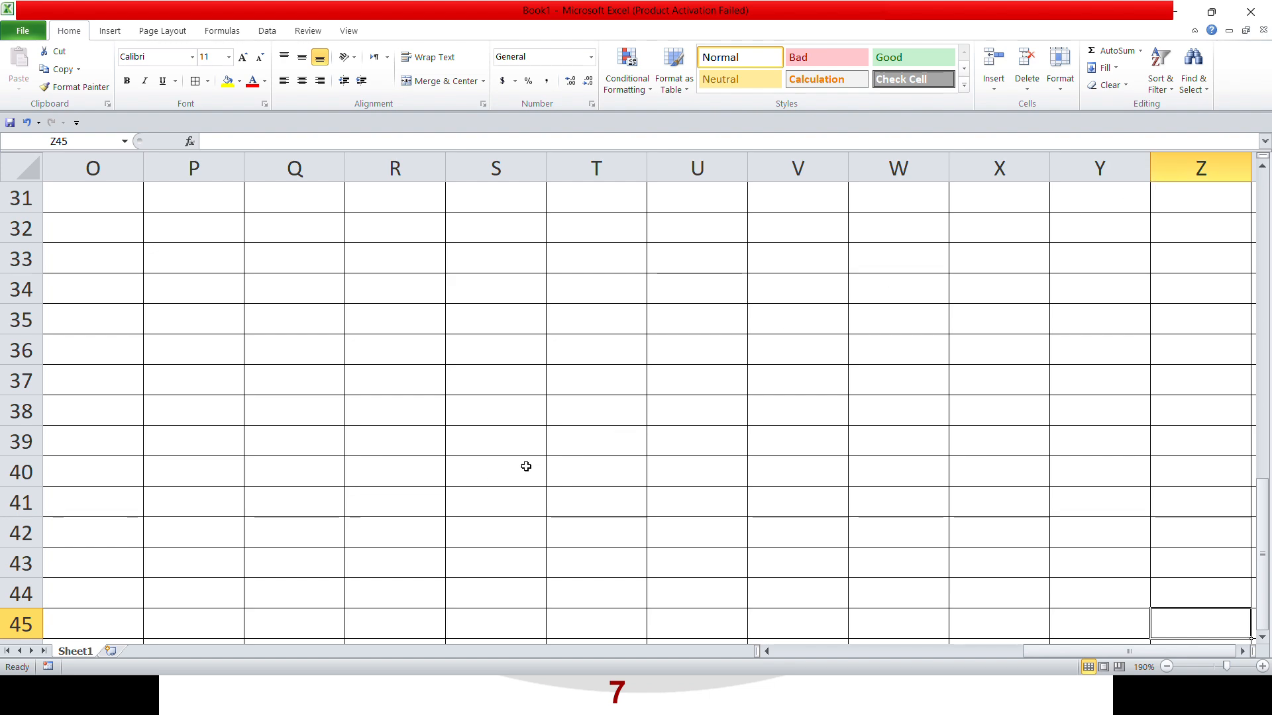
pyautogui.click(606, 454)
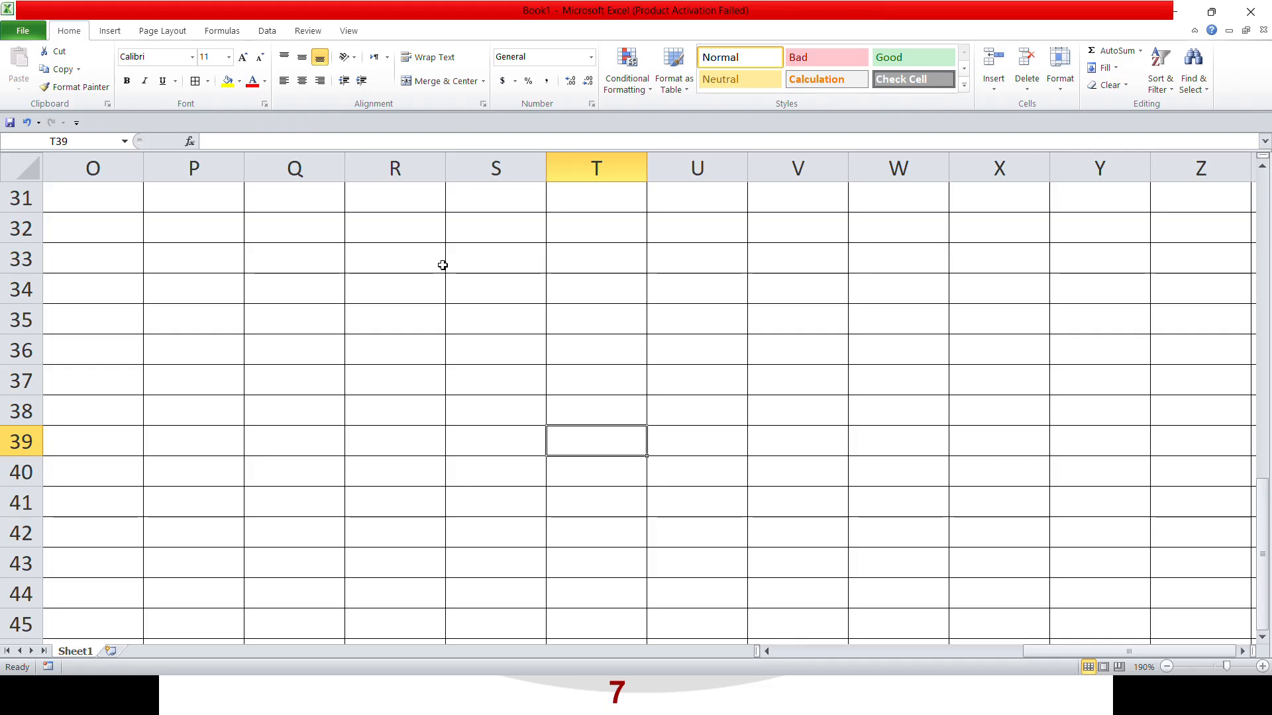
# Step: Return to cell A1 by entering its reference in the Name Box
pyautogui.click(70, 136)
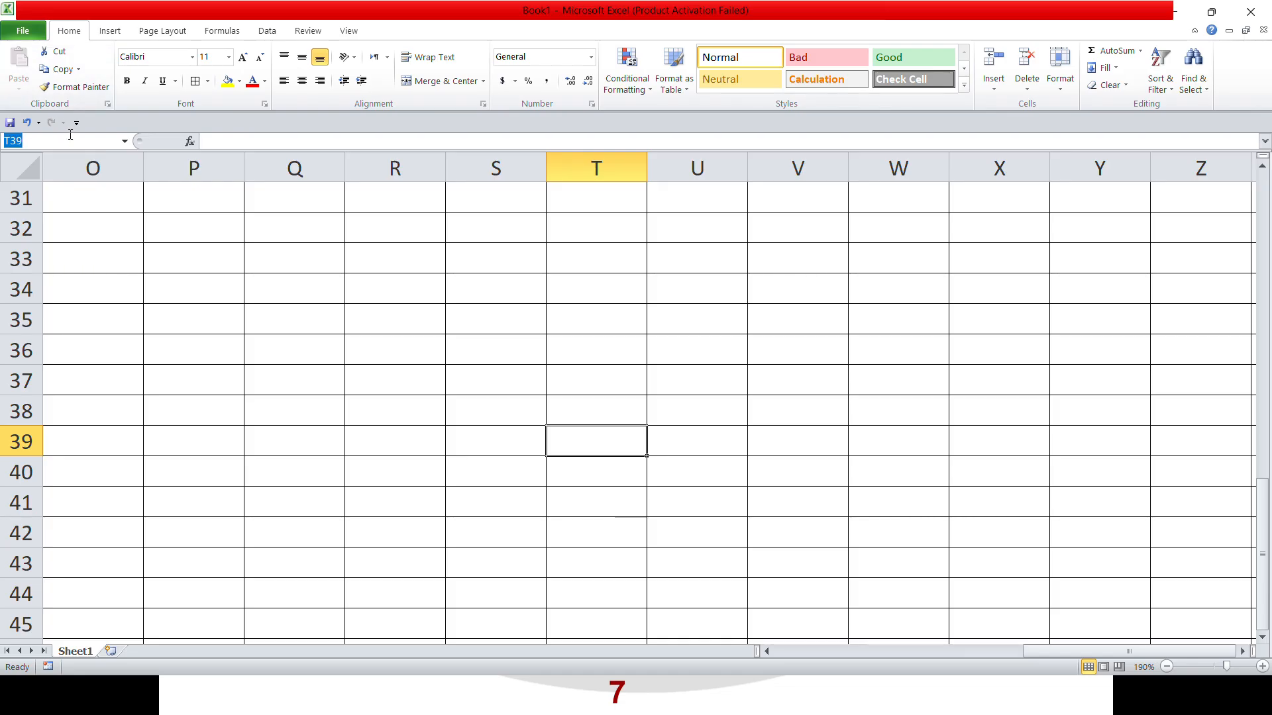
pyautogui.write('a')
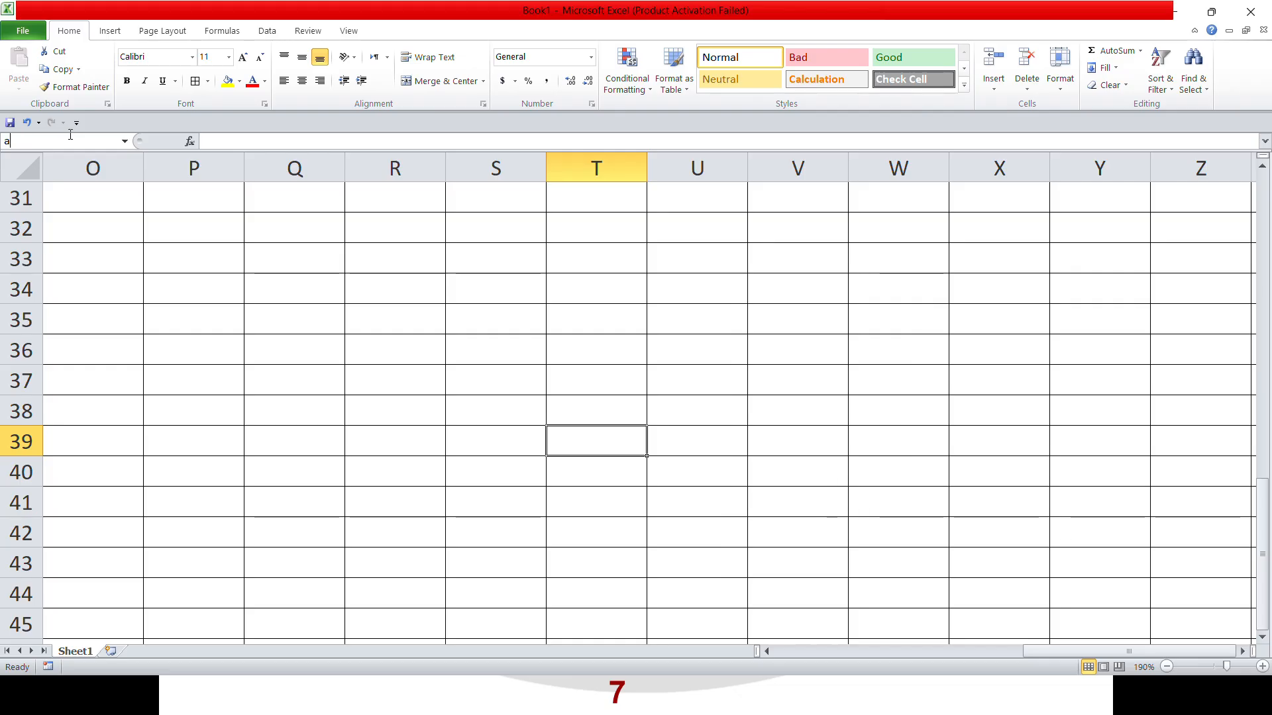
pyautogui.write('1')
pyautogui.press('Return')
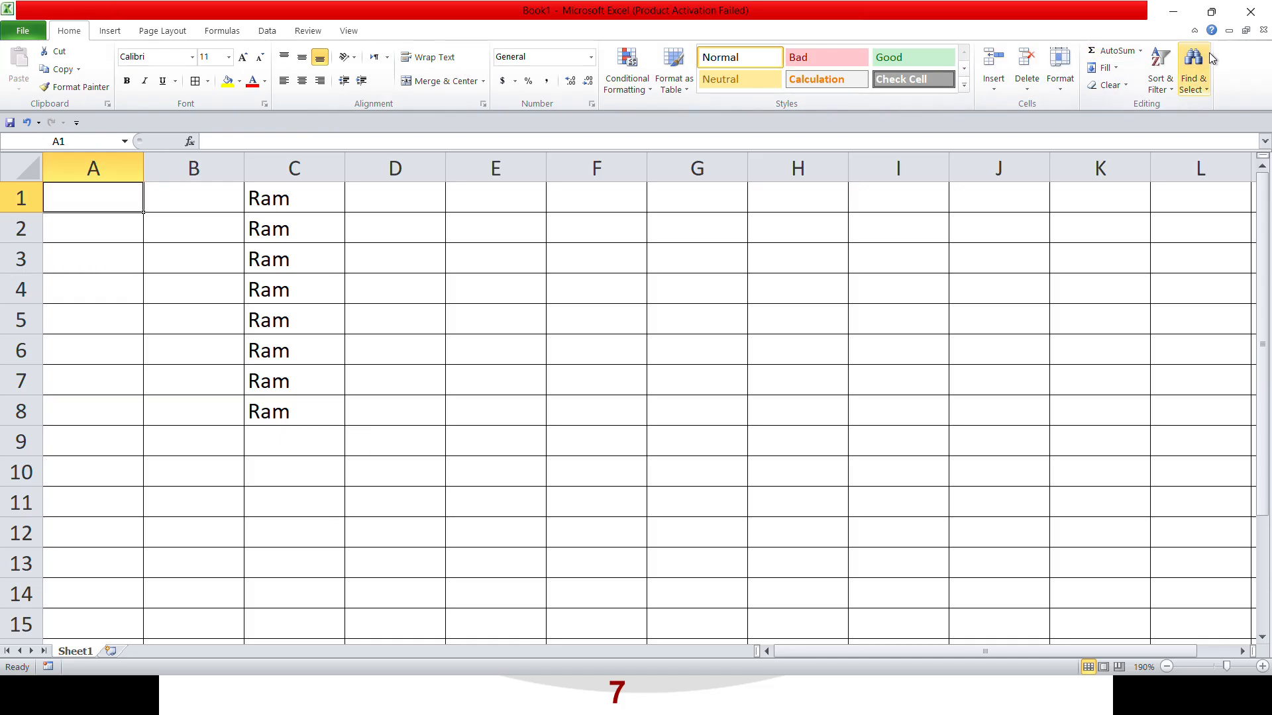
# Step: Use the Go To command to jump to cell Z420
pyautogui.click(1190, 90)
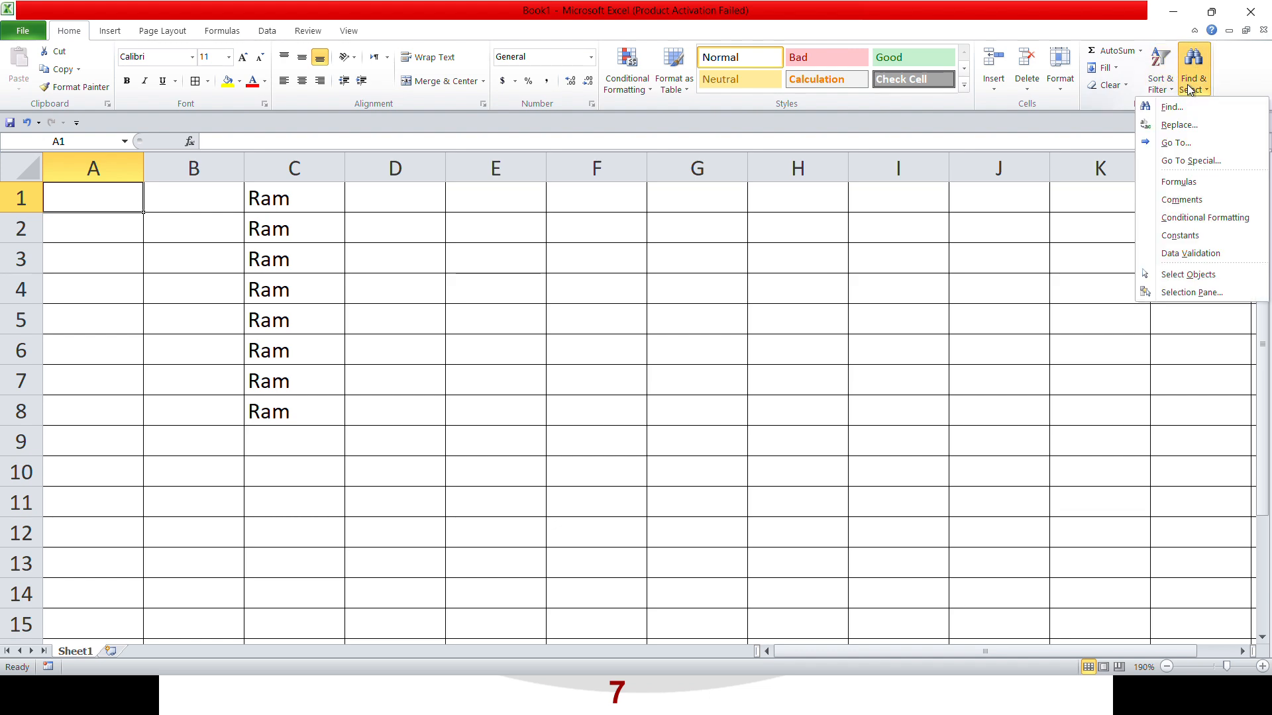
pyautogui.click(1183, 143)
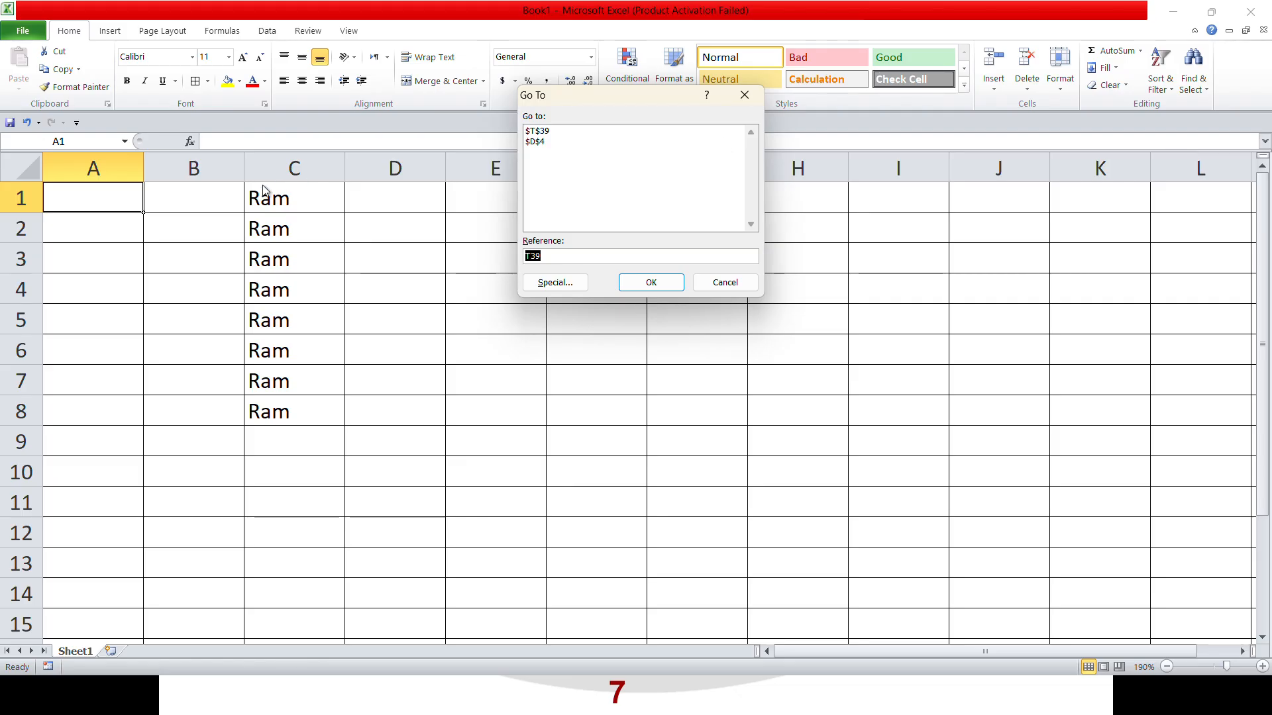
pyautogui.write('z420')
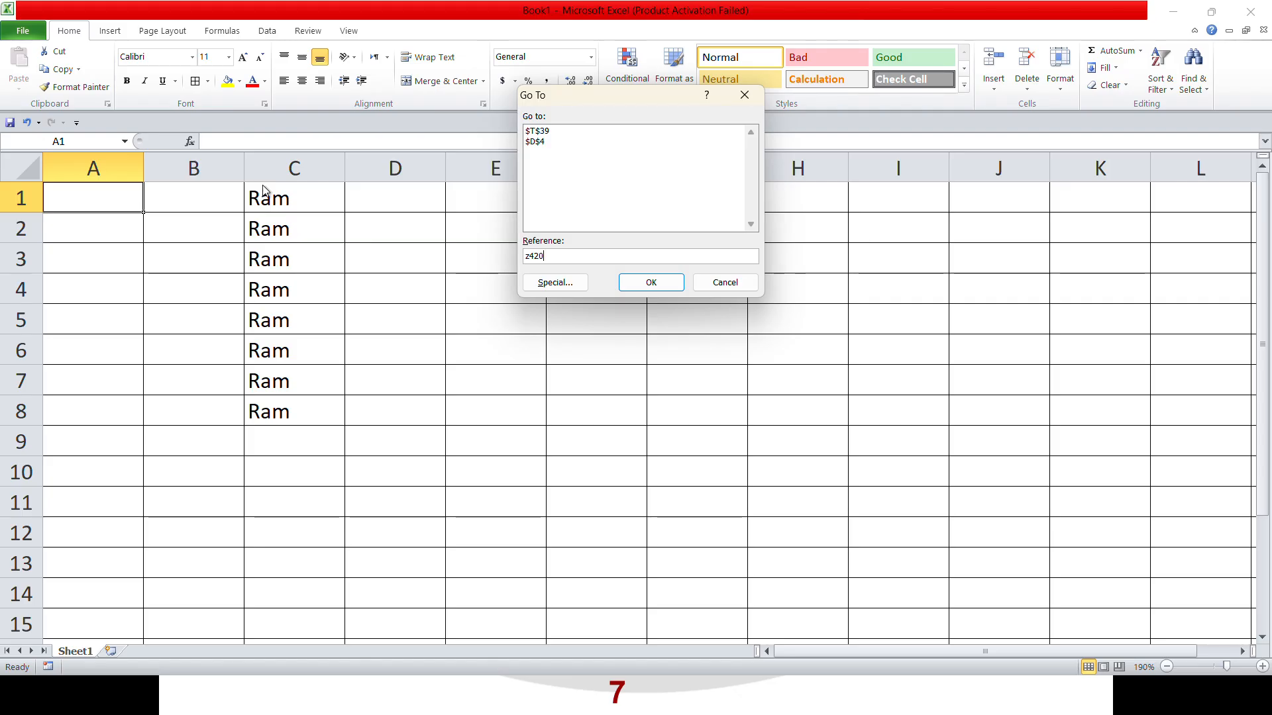
pyautogui.press('Return')
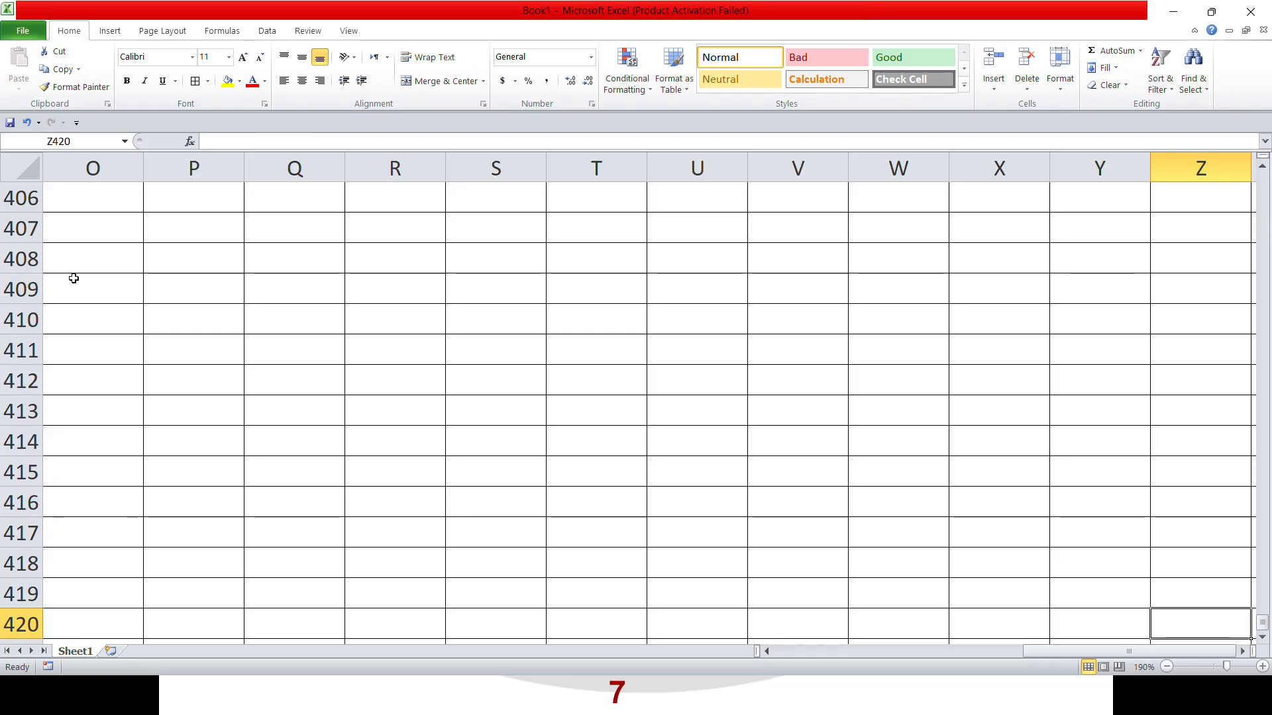
# Step: Use Go To again to return to cell A1
pyautogui.hotkey('ctrl', 'g')
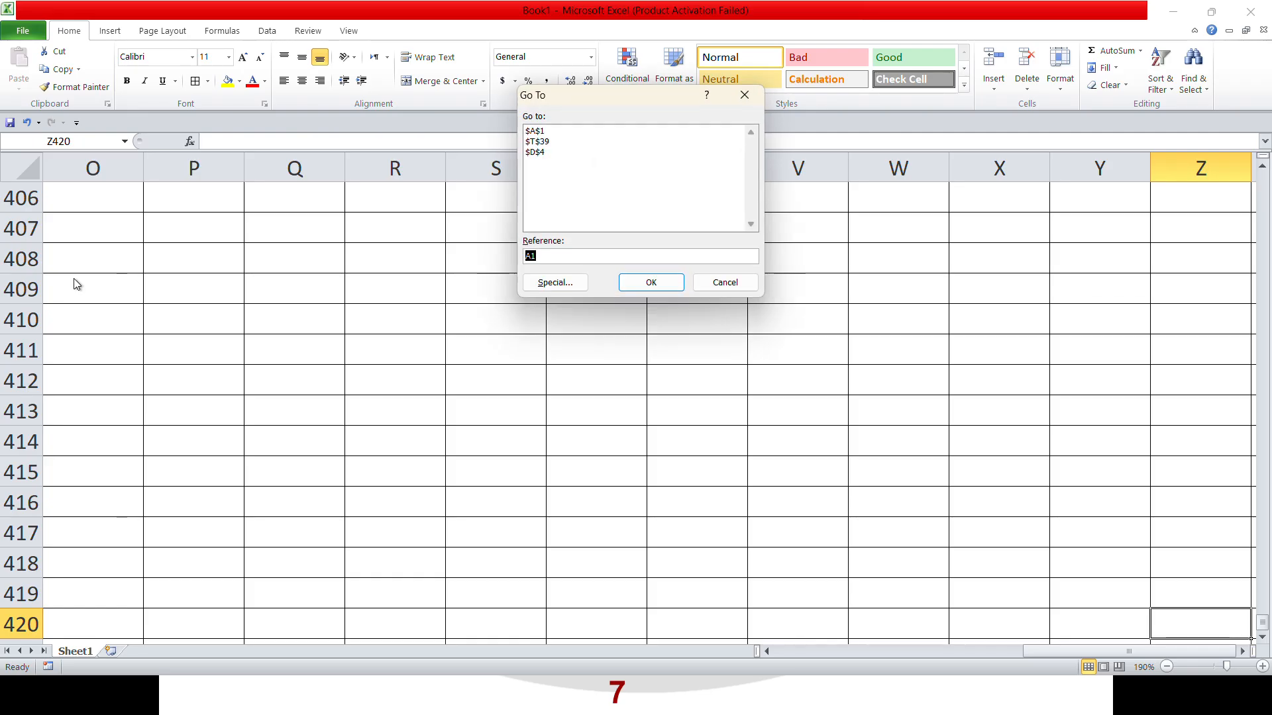
pyautogui.write('a1')
pyautogui.press('Return')
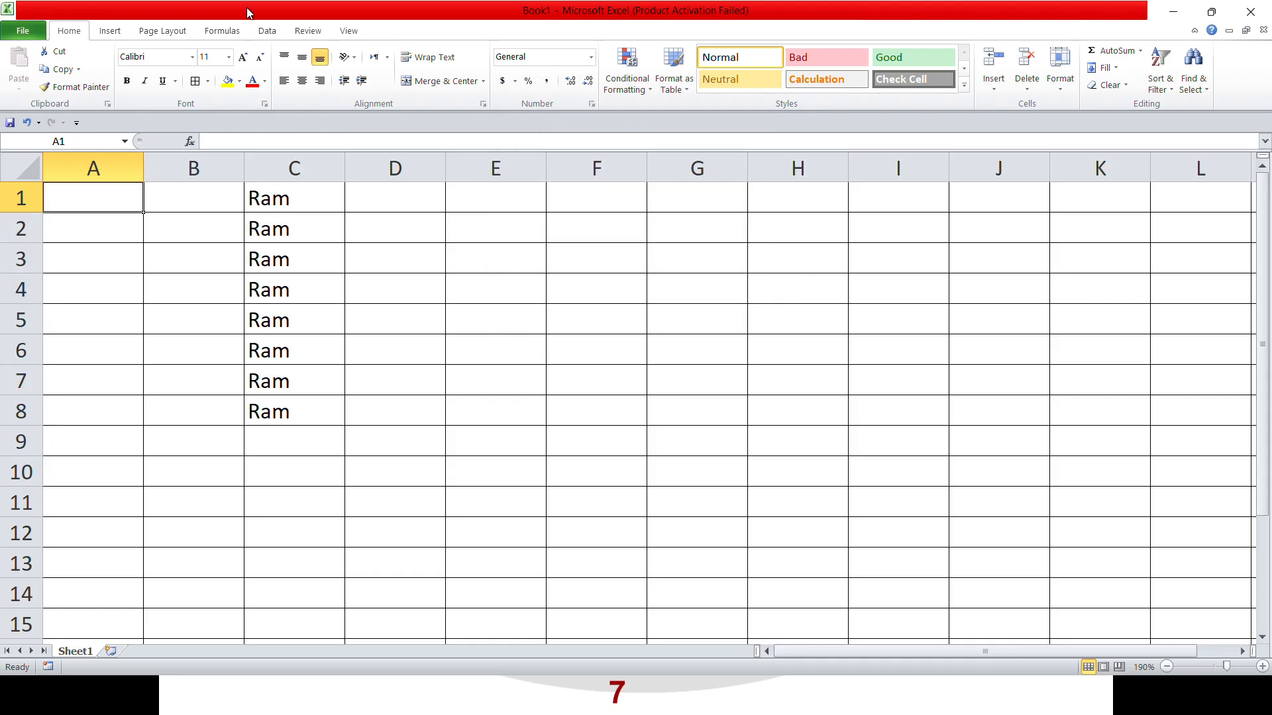
# Step: Switch to the slideshow, examine the slide on worksheet navigation keys, and switch back to Excel
pyautogui.hotkey('alt', 'Tab')
pyautogui.click(547, 31)
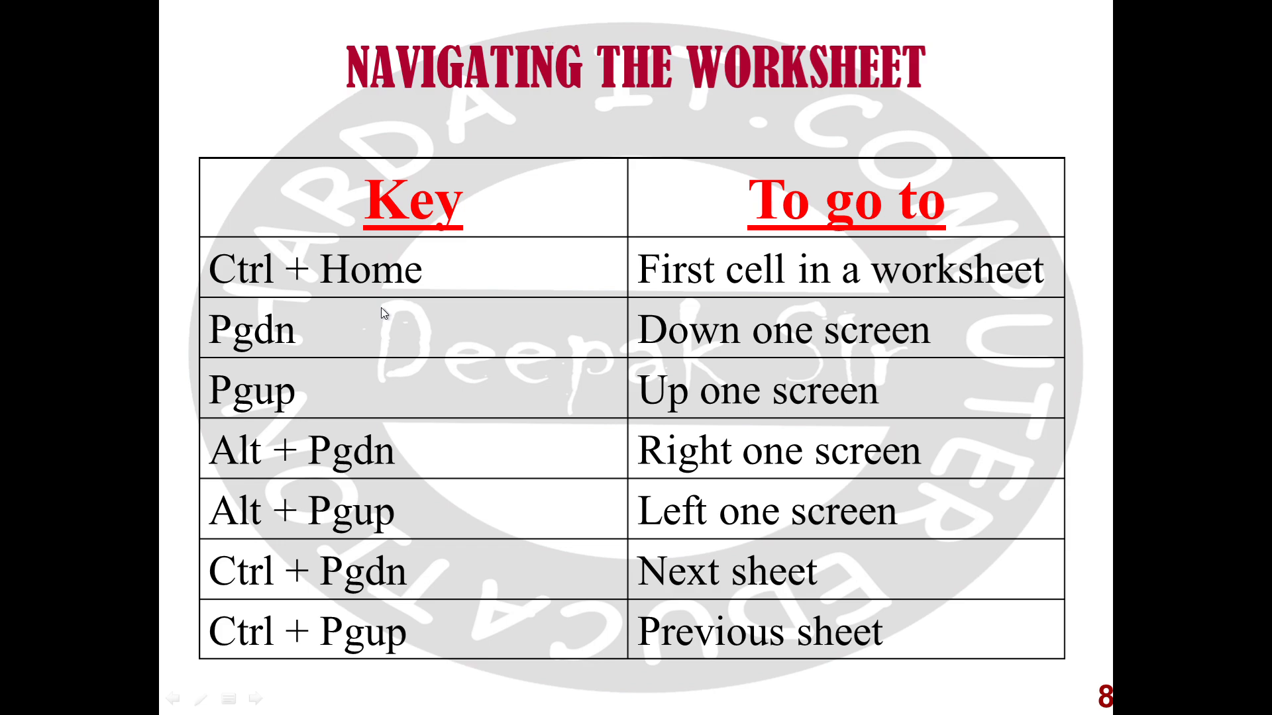
pyautogui.hotkey('alt', 'Tab')
pyautogui.hotkey('alt', 'Tab')
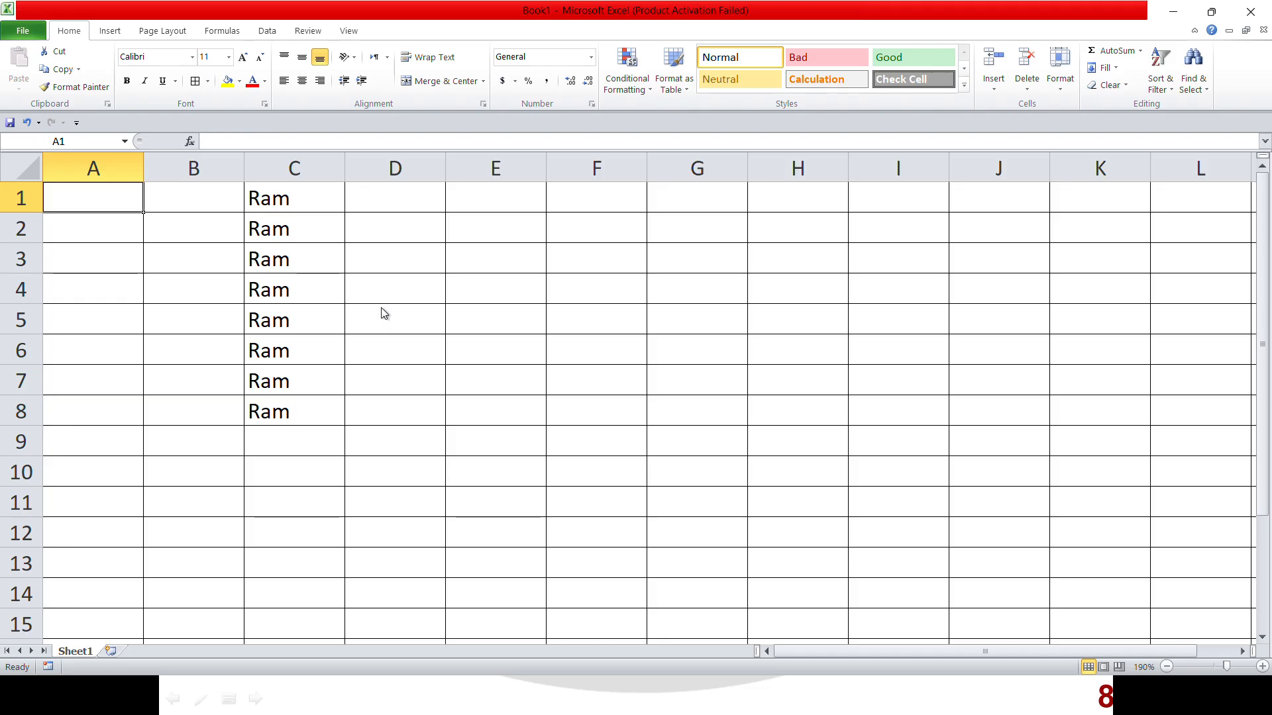
# Step: Select cell D5 and move the active cell across row 5 to column X and down to X8
pyautogui.click(381, 308)
pyautogui.press('Right')
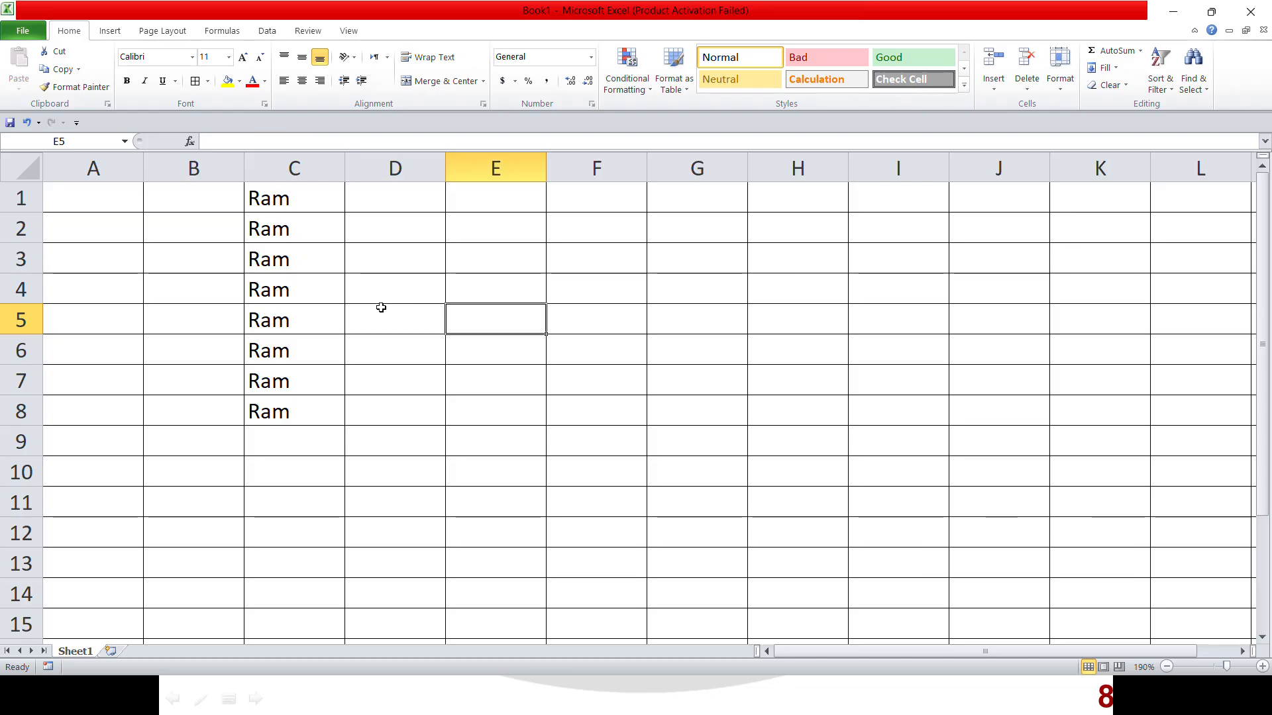
pyautogui.press('Right')
pyautogui.press('Right')
pyautogui.press('Right')
pyautogui.press('Right')
pyautogui.press('Right')
pyautogui.press('Right')
pyautogui.press('Right')
pyautogui.press('Right')
pyautogui.press('Right')
pyautogui.press('Right')
pyautogui.press('Right')
pyautogui.press('Right')
pyautogui.press('Right')
pyautogui.press('Right')
pyautogui.press('Right')
pyautogui.press('Right')
pyautogui.press('Right')
pyautogui.press('Right')
pyautogui.press('Right')
pyautogui.press('Down')
pyautogui.press('Down')
pyautogui.press('Down')
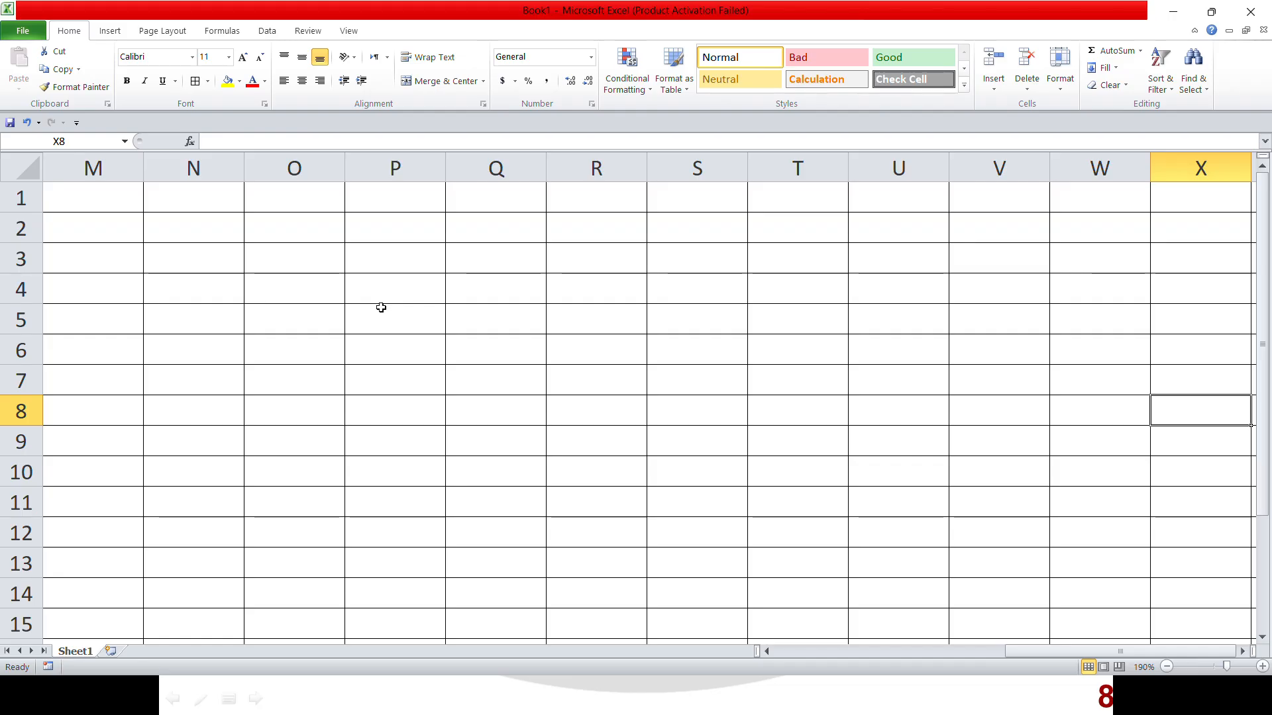
# Step: Launch the On-Screen Keyboard by running the command osk
pyautogui.press('super+r')
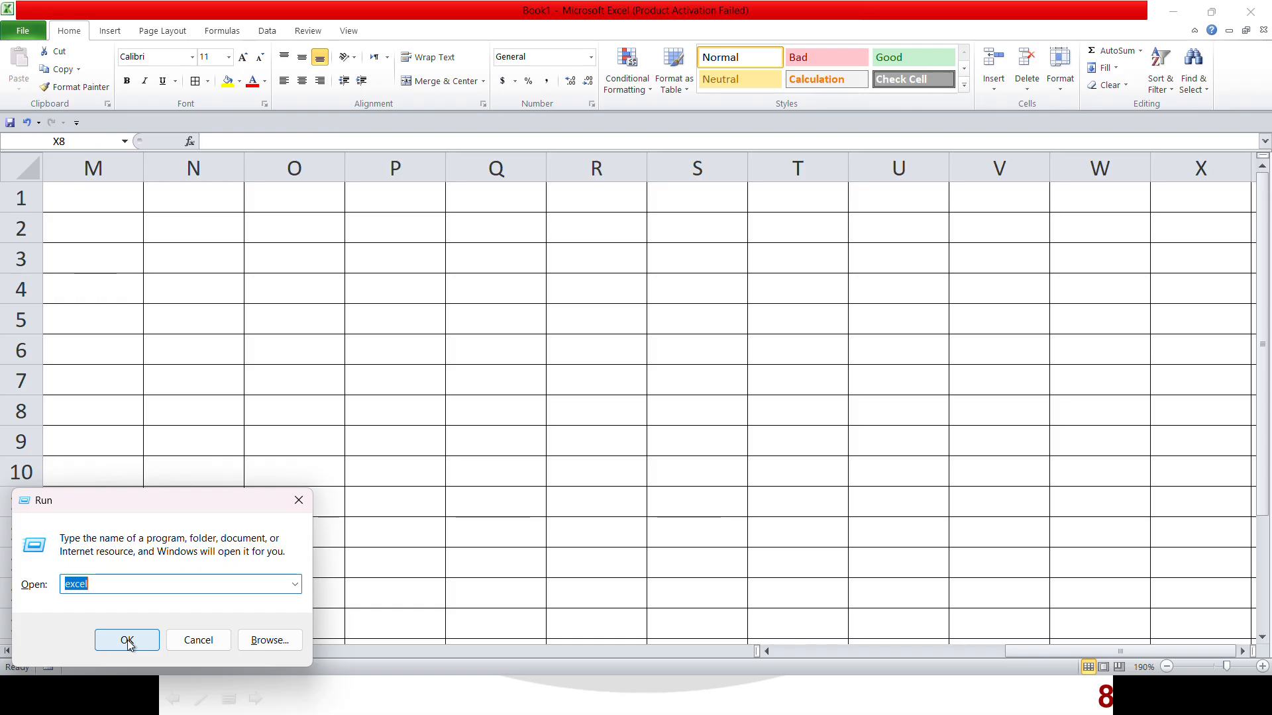
pyautogui.write('osk')
pyautogui.click(129, 641)
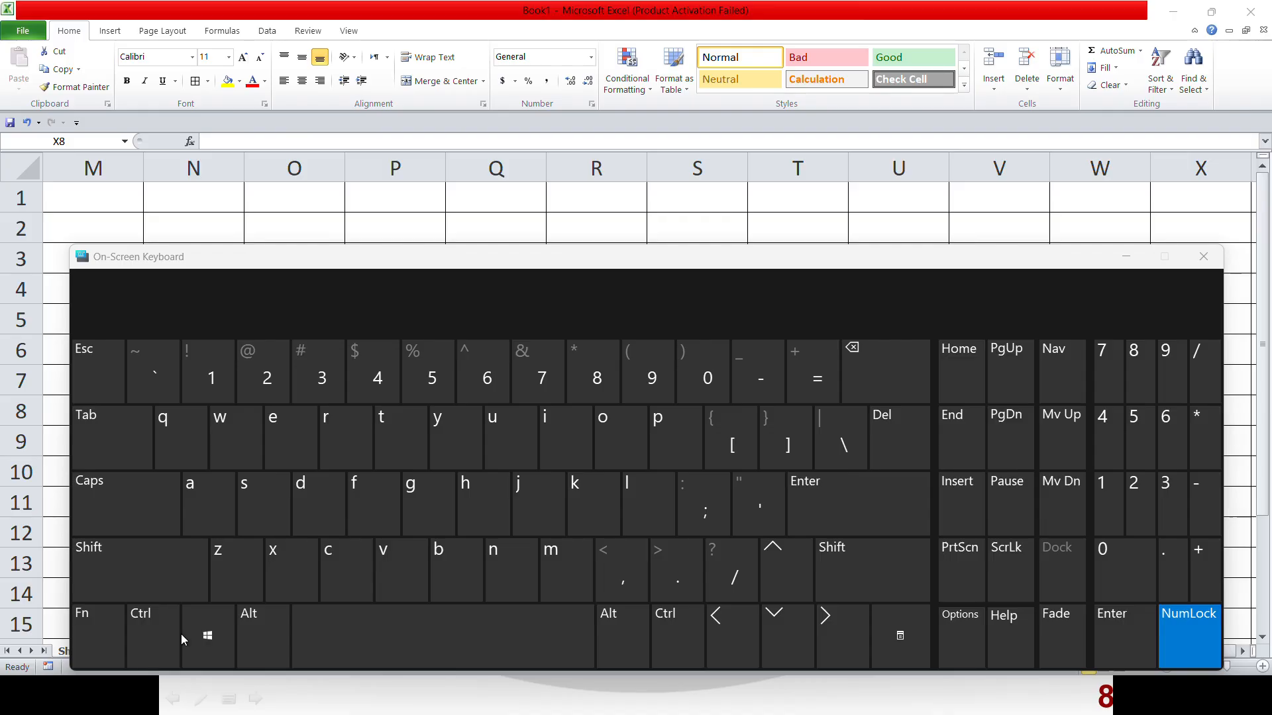
# Step: Try twice to jump to the first cell of the worksheet using the On-Screen Keyboard
pyautogui.click(145, 631)
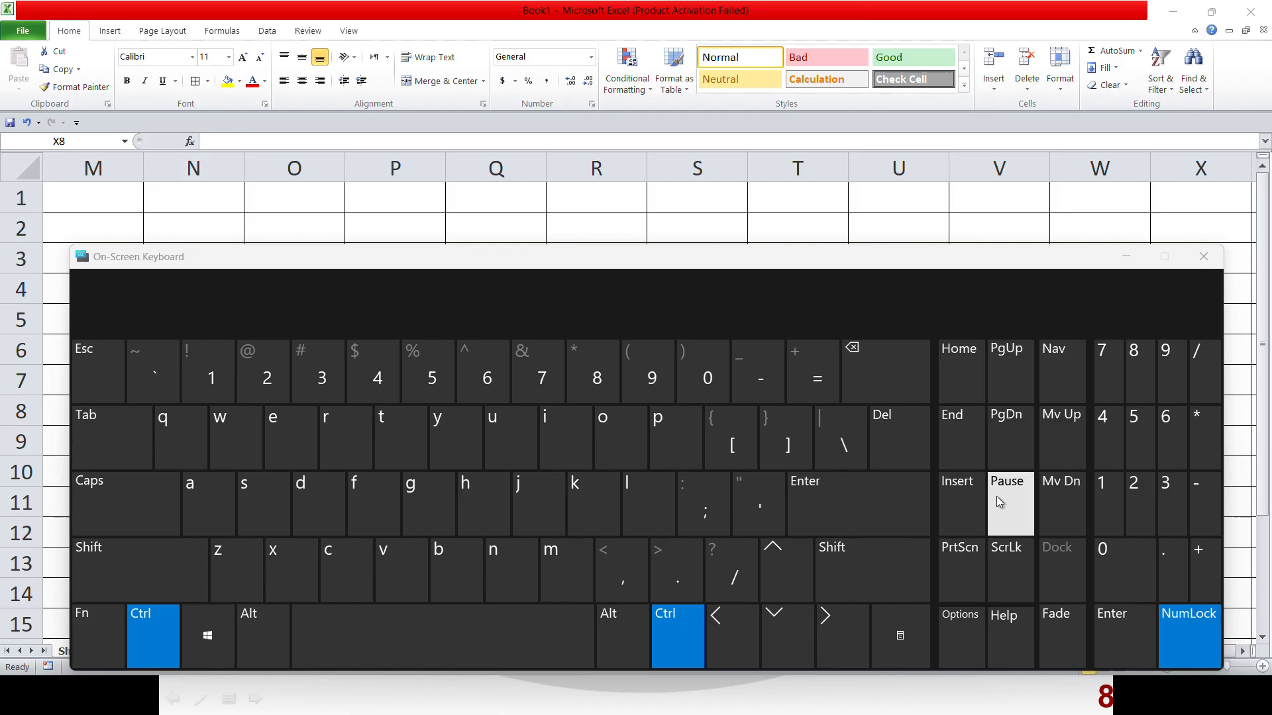
pyautogui.click(971, 384)
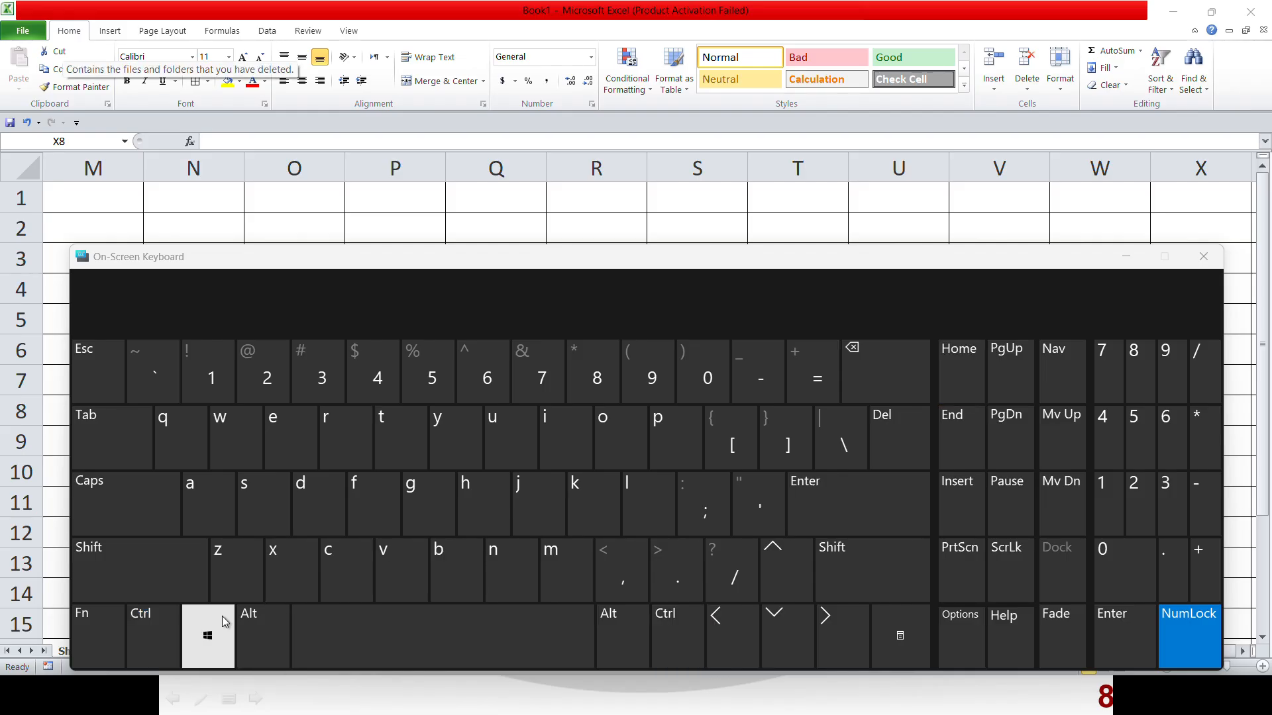
pyautogui.click(159, 636)
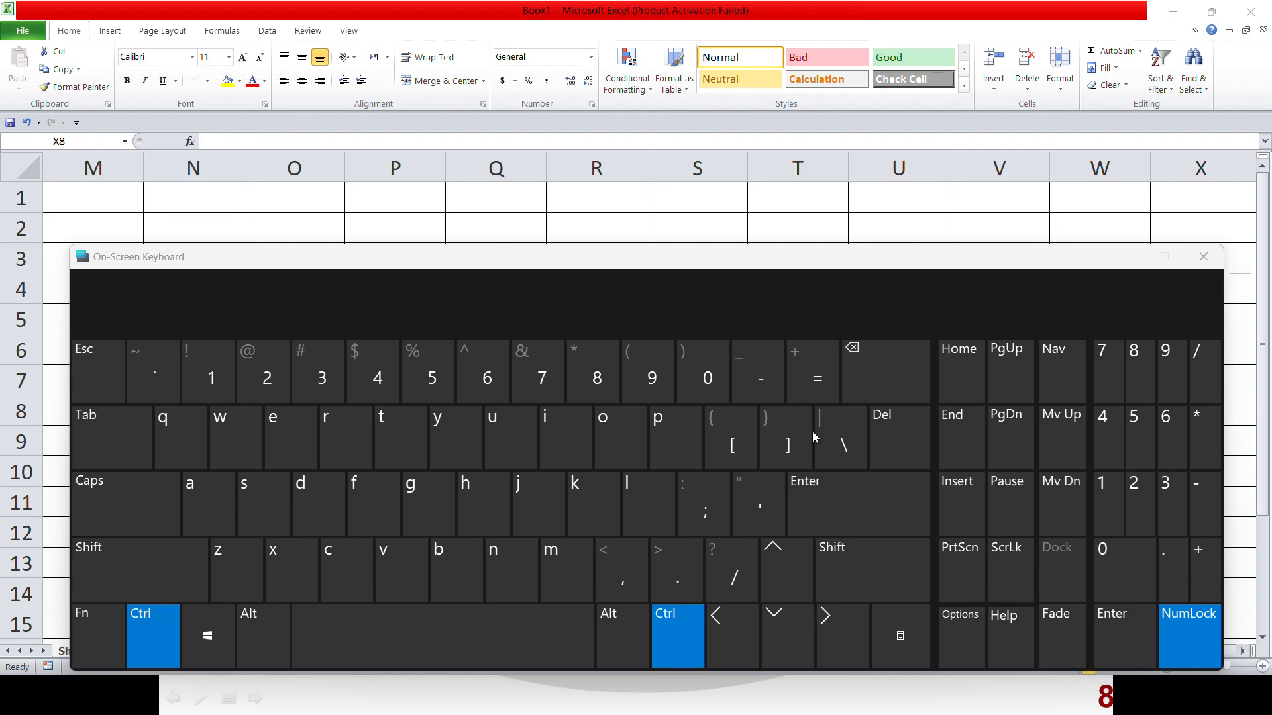
pyautogui.click(953, 380)
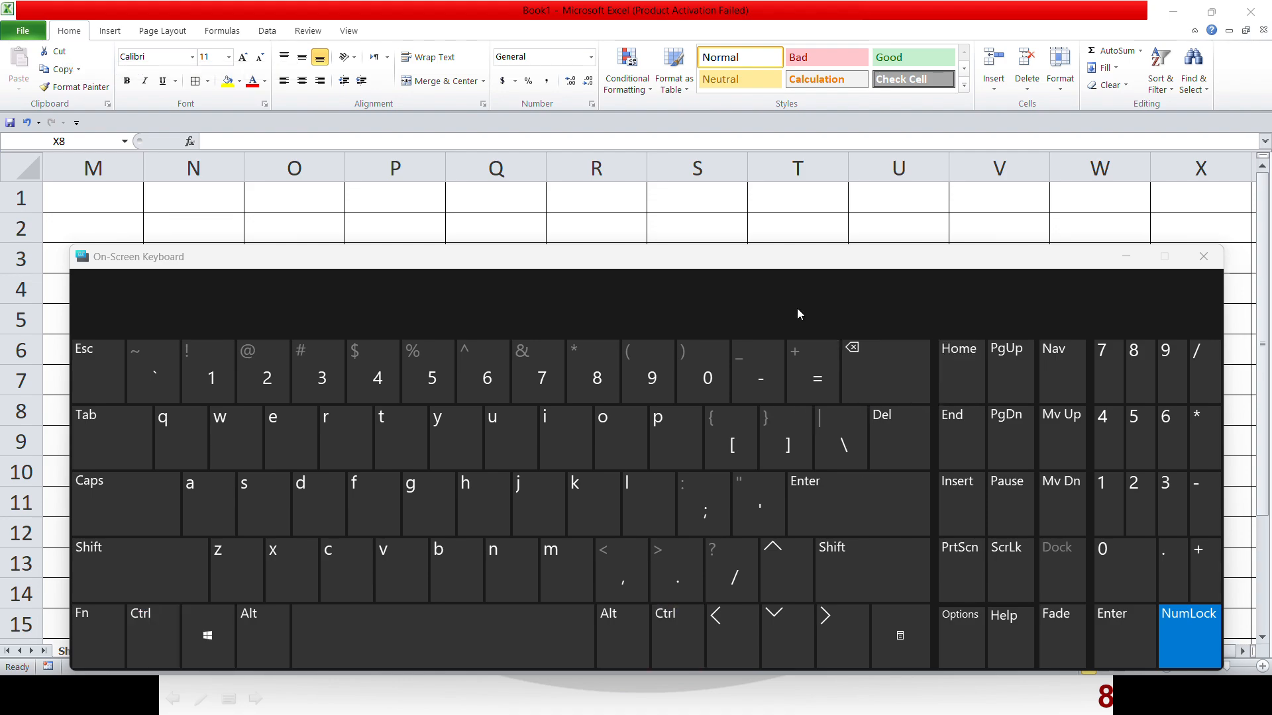
# Step: Jump from cell S1 back to cell A1 and minimize the On-Screen Keyboard
pyautogui.click(694, 202)
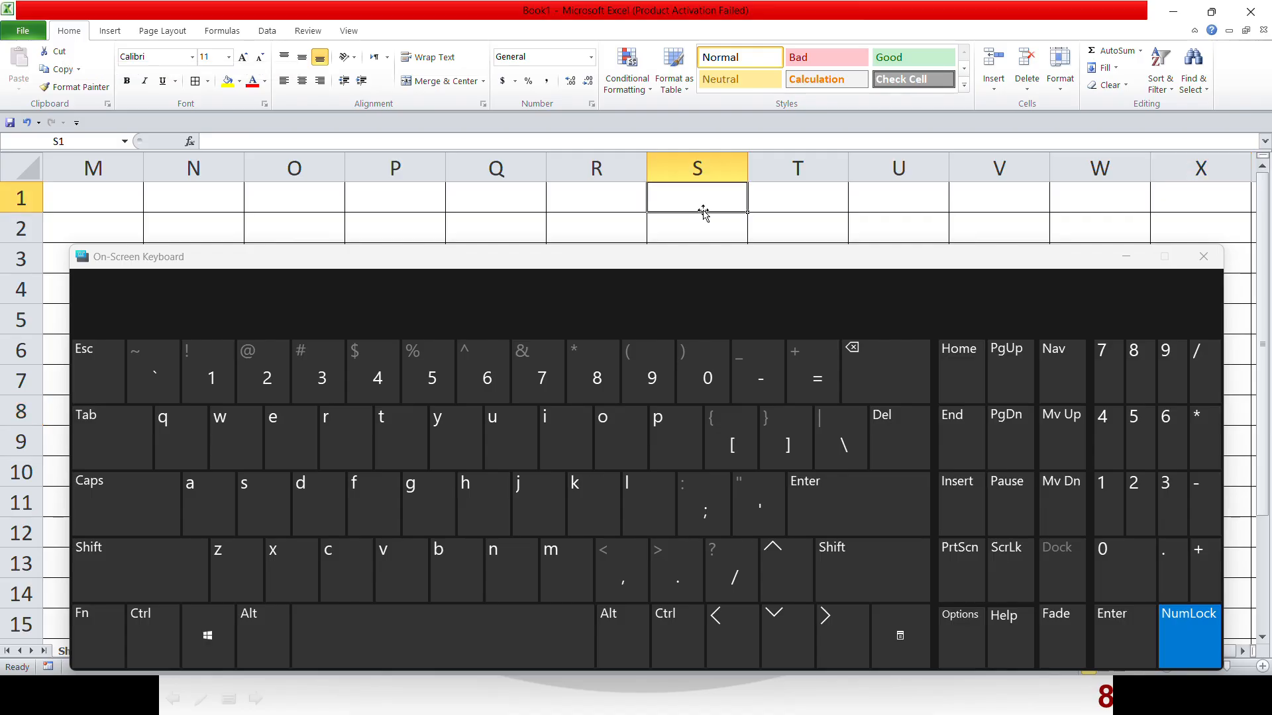
pyautogui.press('ctrl')
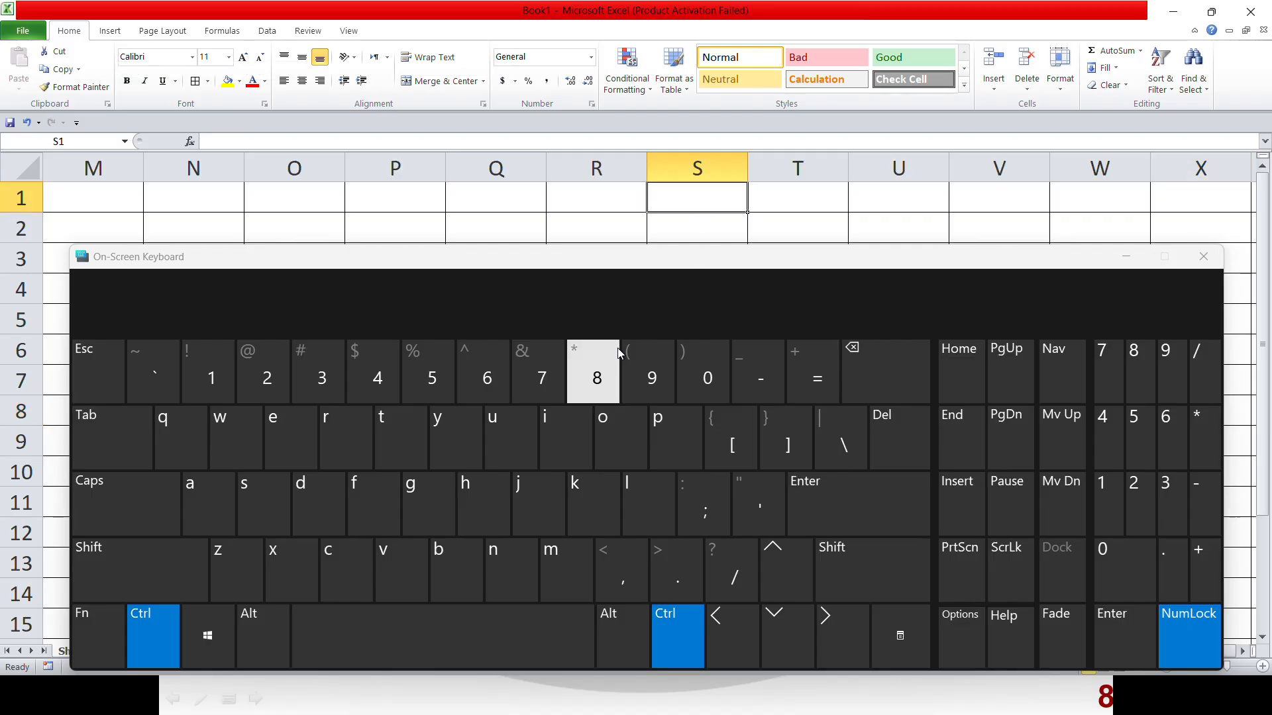
pyautogui.hotkey('ctrl', 'Home')
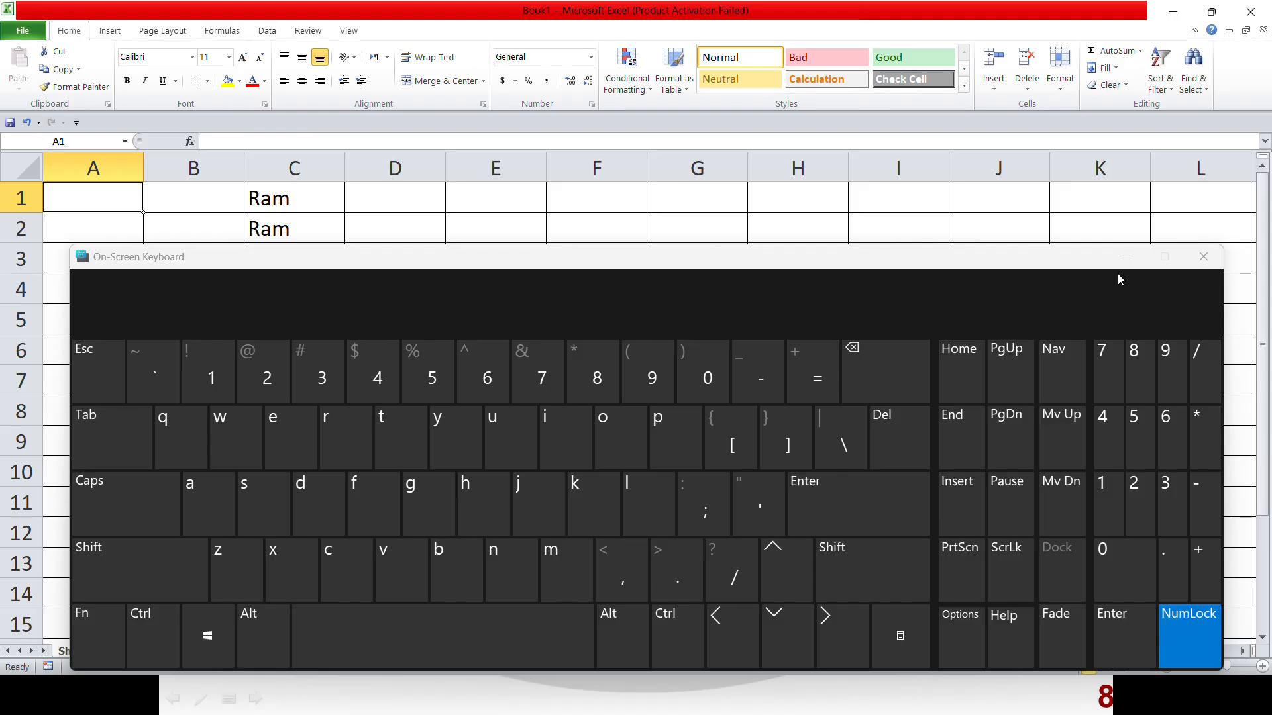
pyautogui.click(1125, 258)
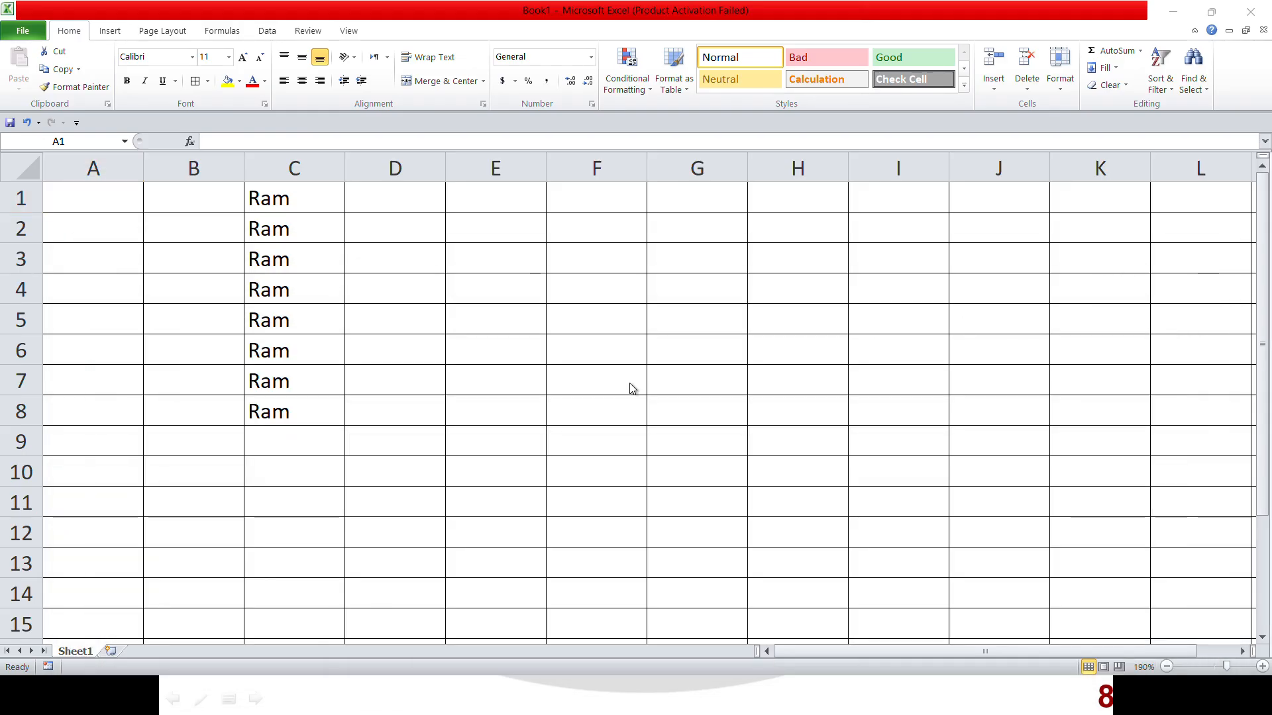
# Step: Move the active cell from A9 down one screen at a time to A39, and back up to A9
pyautogui.click(88, 620)
pyautogui.click(94, 452)
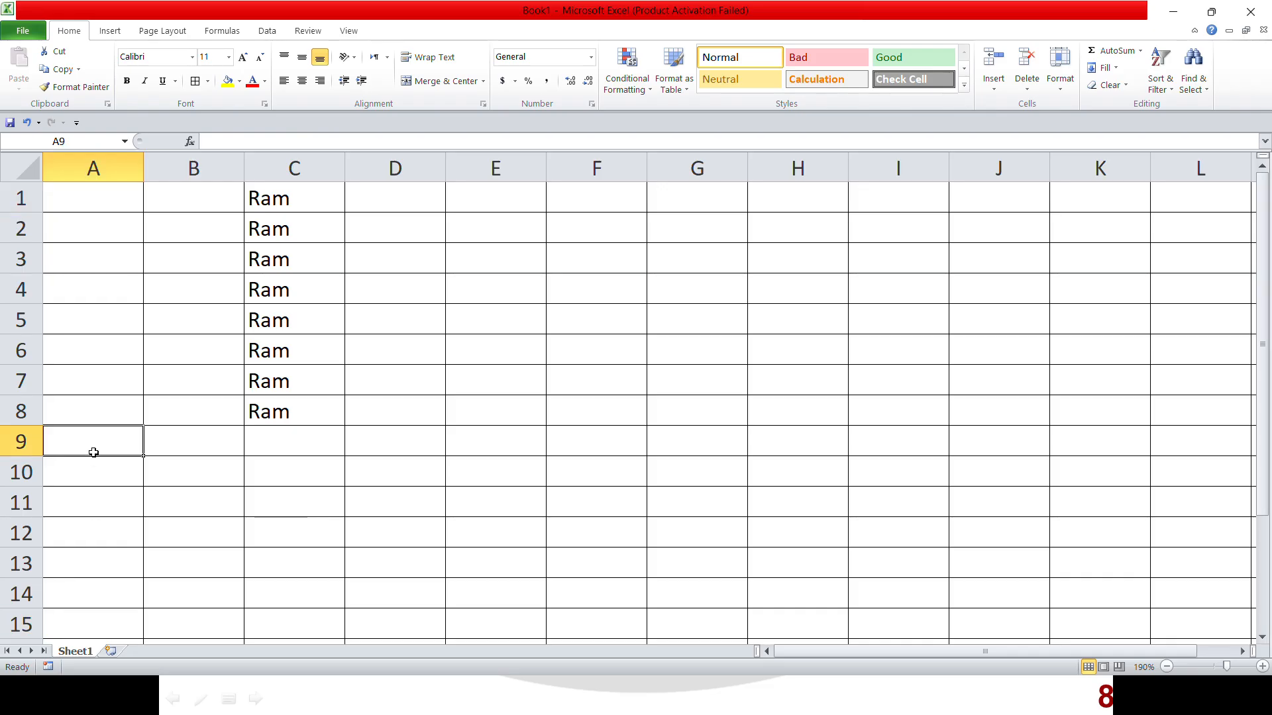
pyautogui.scroll(-5, 93, 452)
pyautogui.click(93, 453)
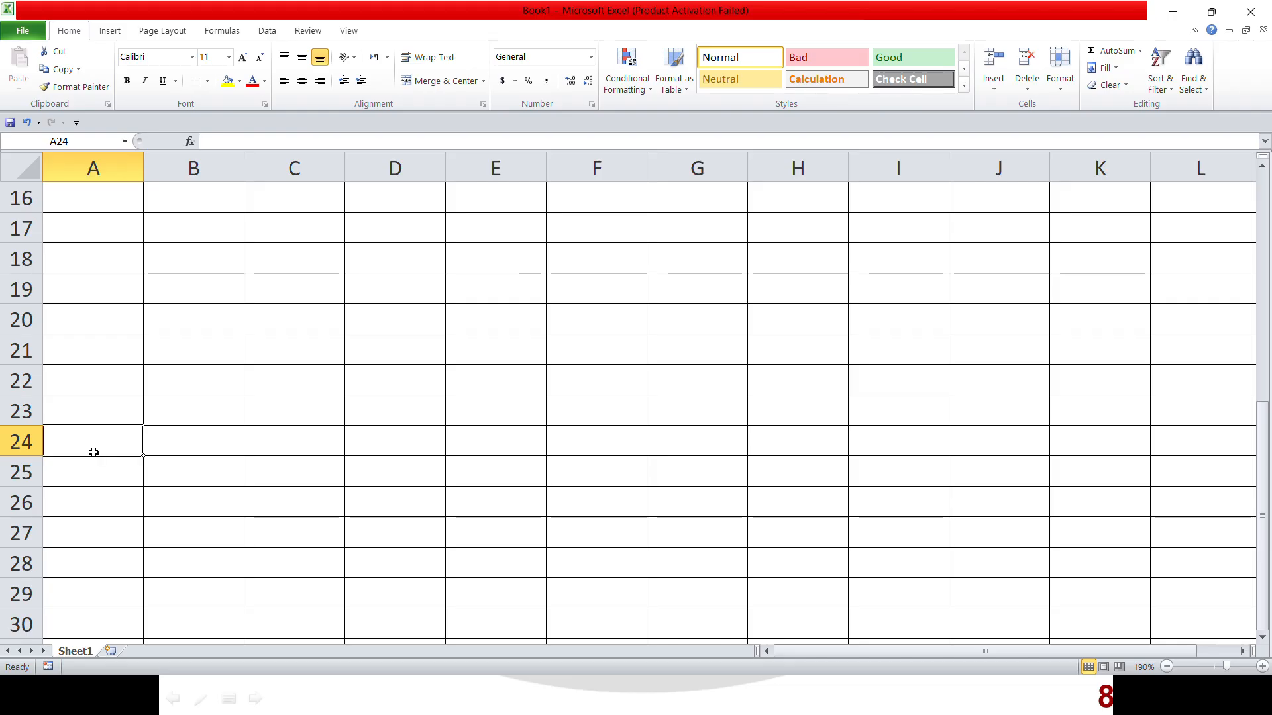
pyautogui.press('pagedown')
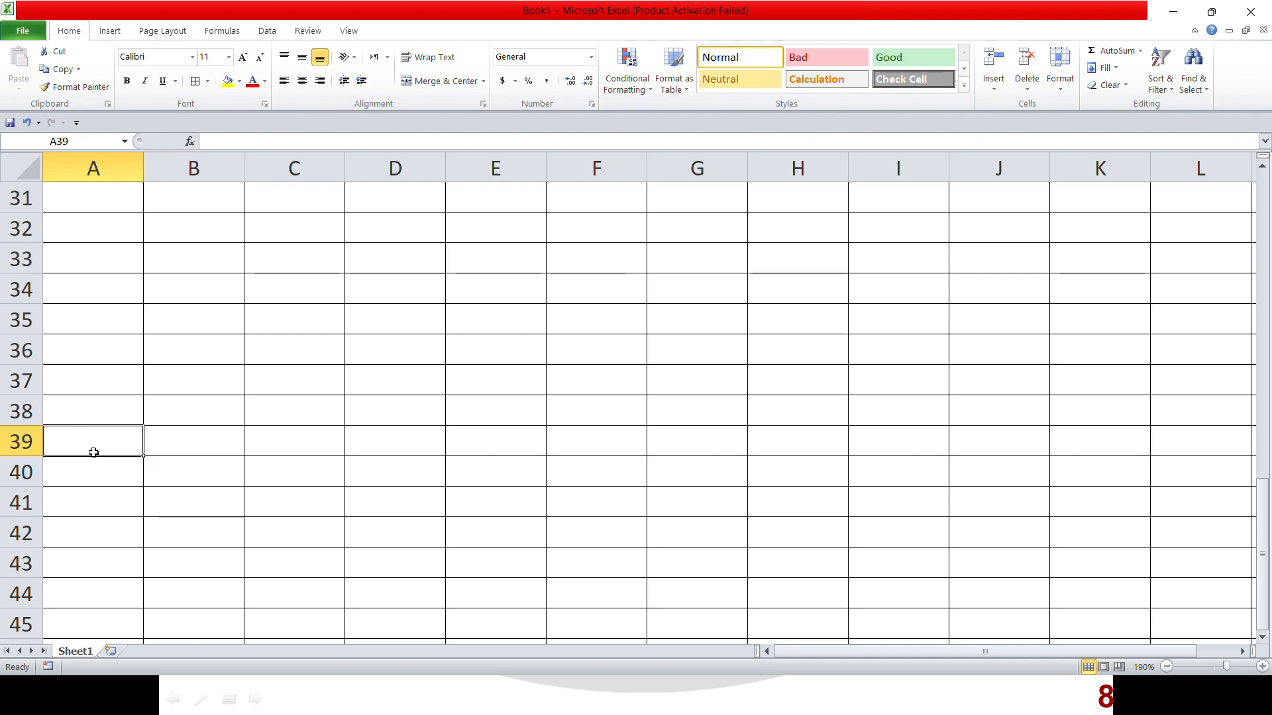
pyautogui.press('pageup')
pyautogui.press('pageup')
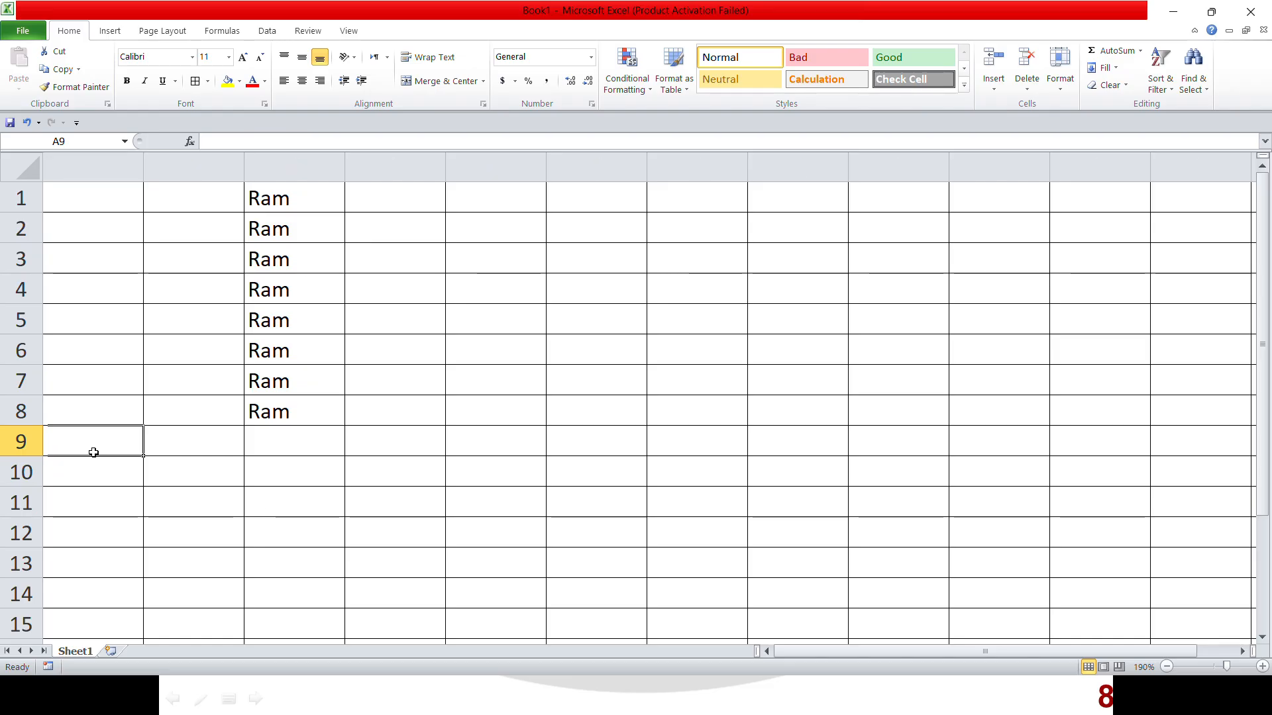
# Step: Move the active cell one screen at a time across row 9 to M9 and Y9, and select cell AA9
pyautogui.hotkey('alt', 'pagedown')
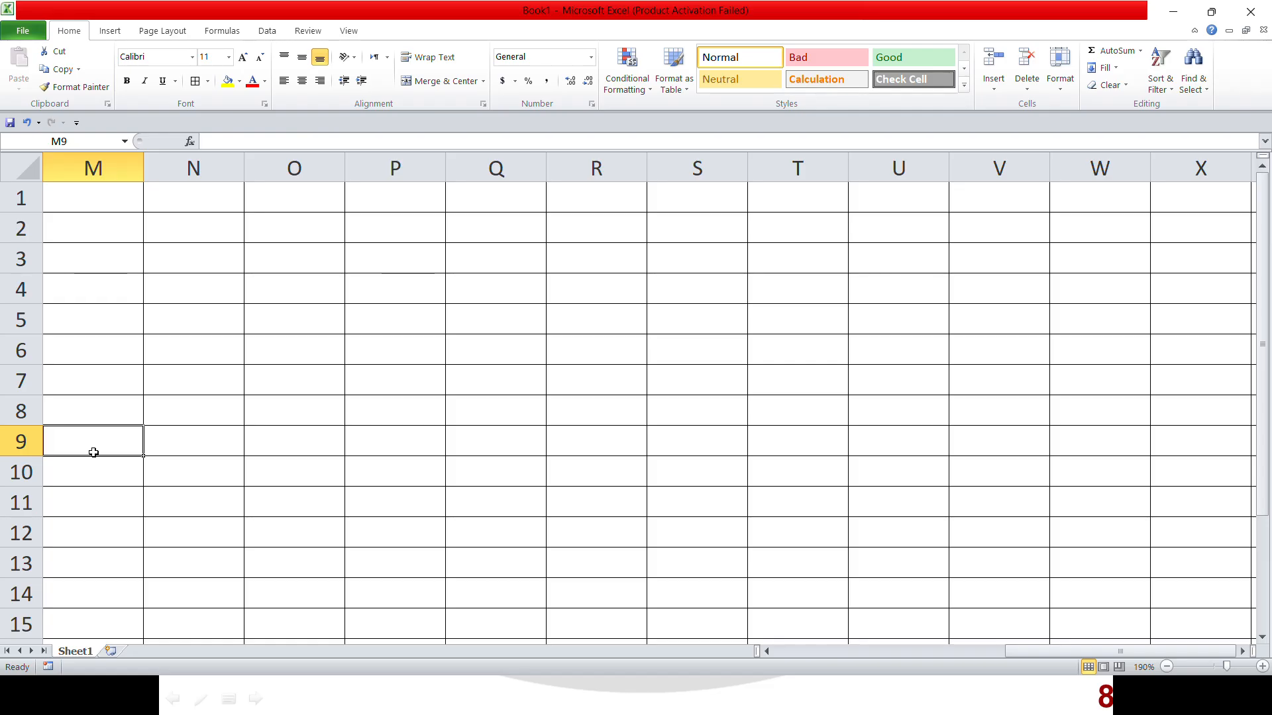
pyautogui.hotkey('alt', 'pagedown')
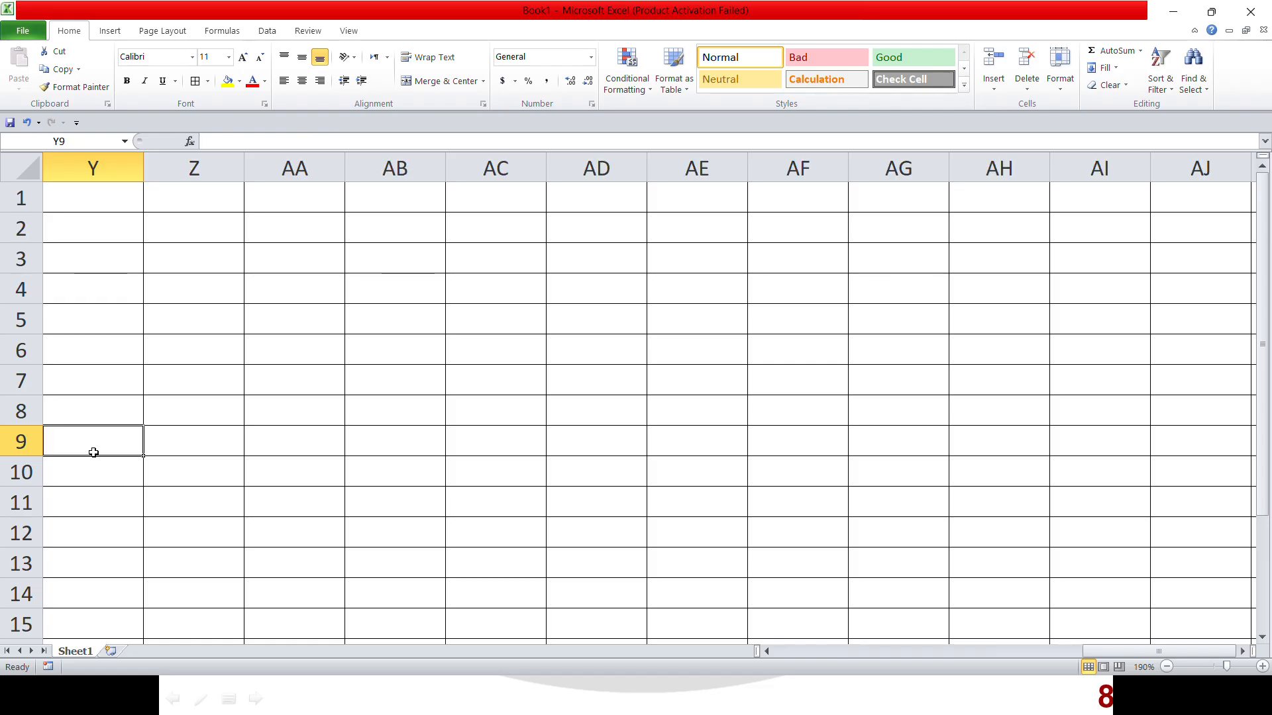
pyautogui.press('alt')
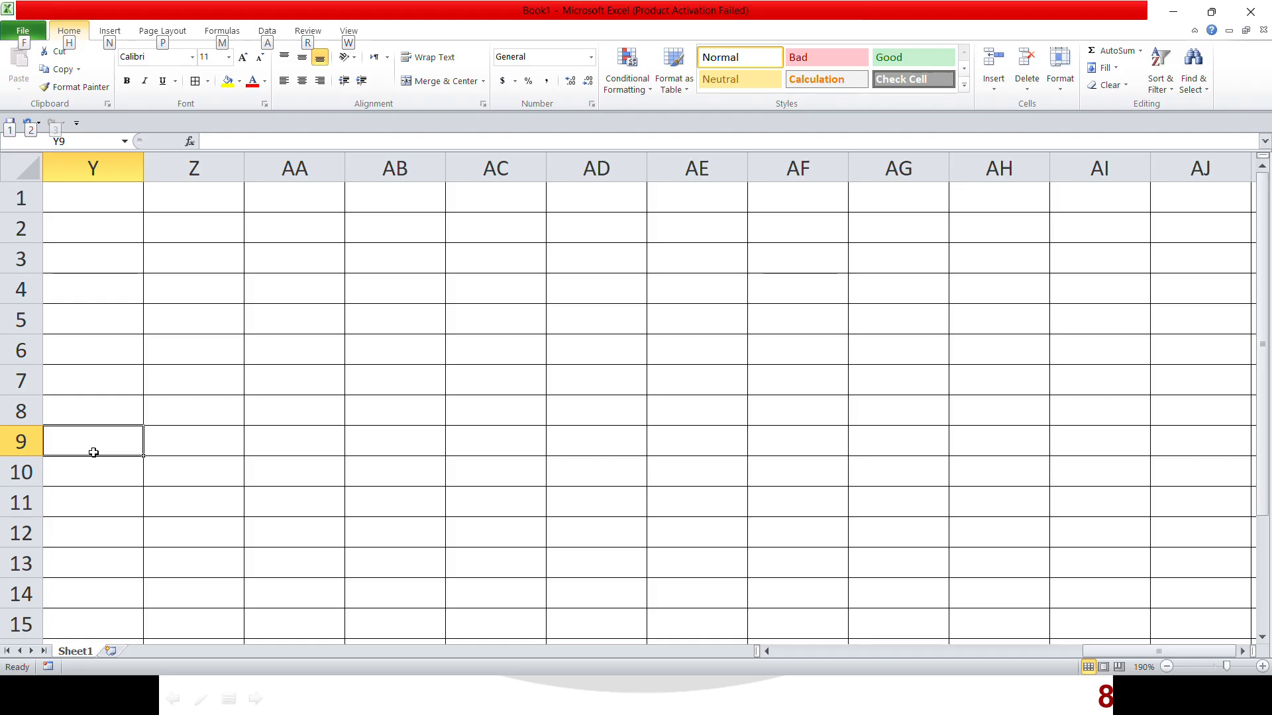
pyautogui.click(288, 439)
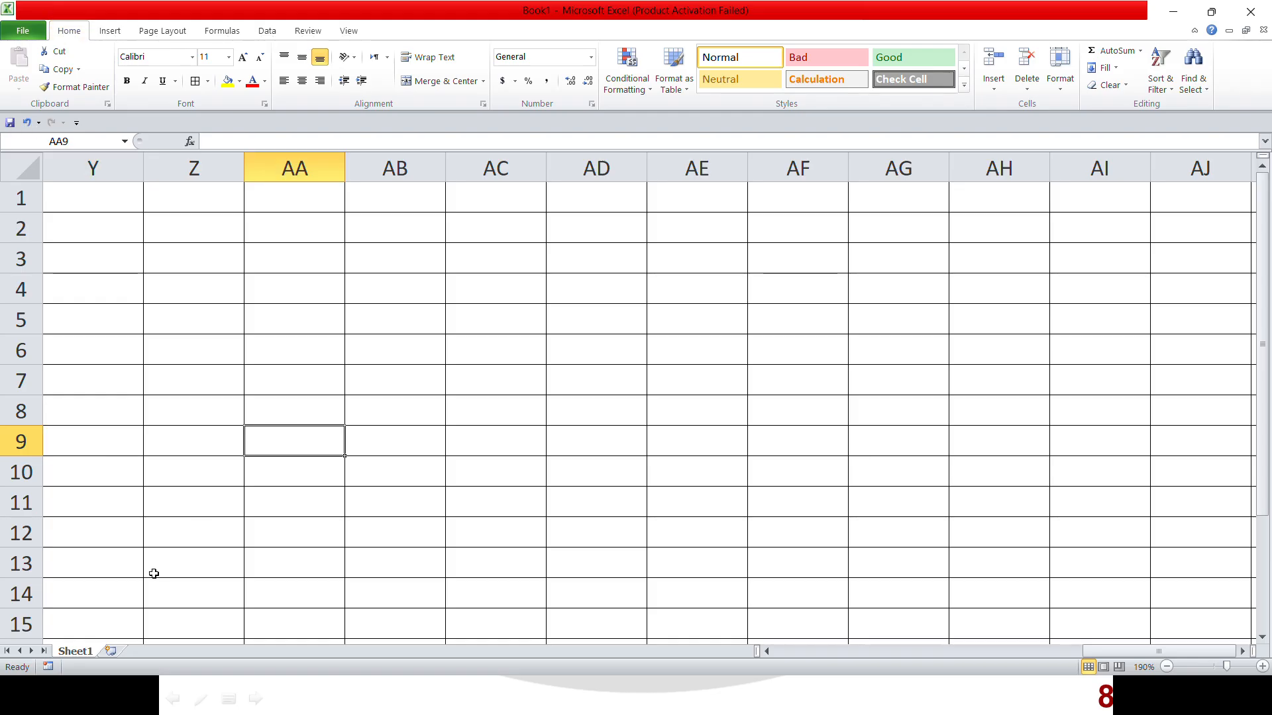
# Step: Add three blank worksheets to the workbook and return to Sheet1
pyautogui.click(118, 646)
pyautogui.click(157, 651)
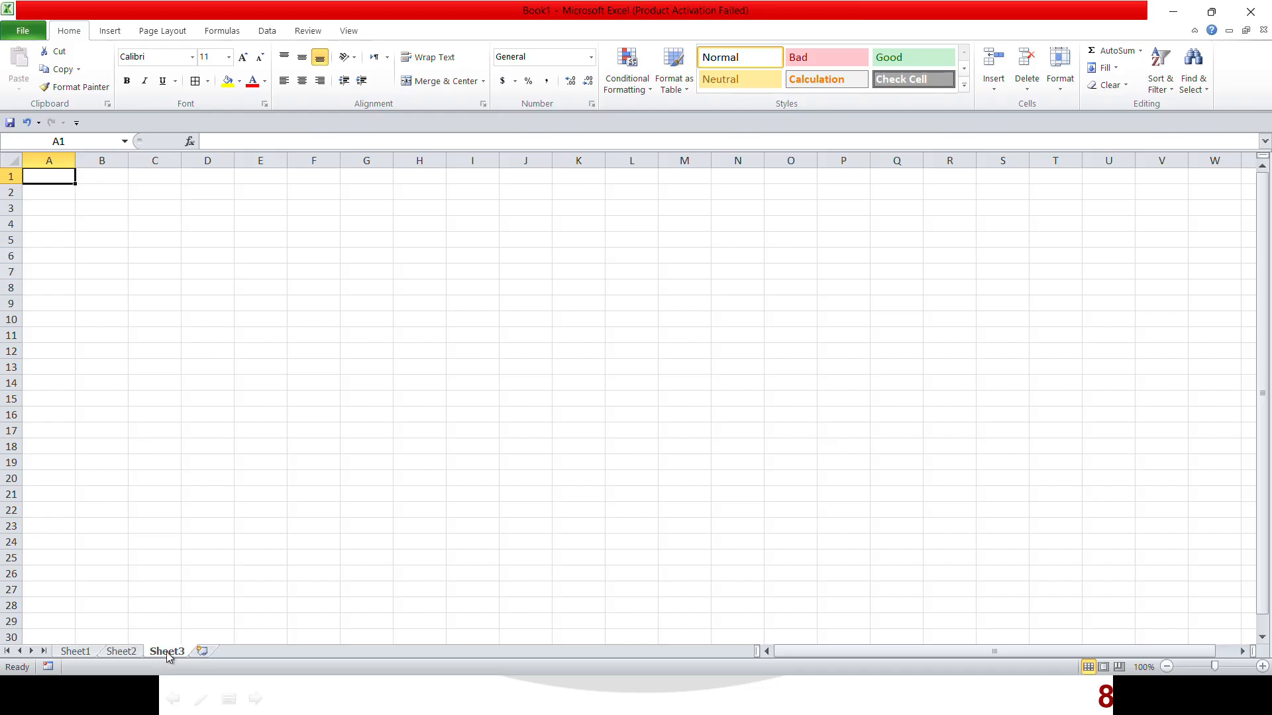
pyautogui.click(202, 651)
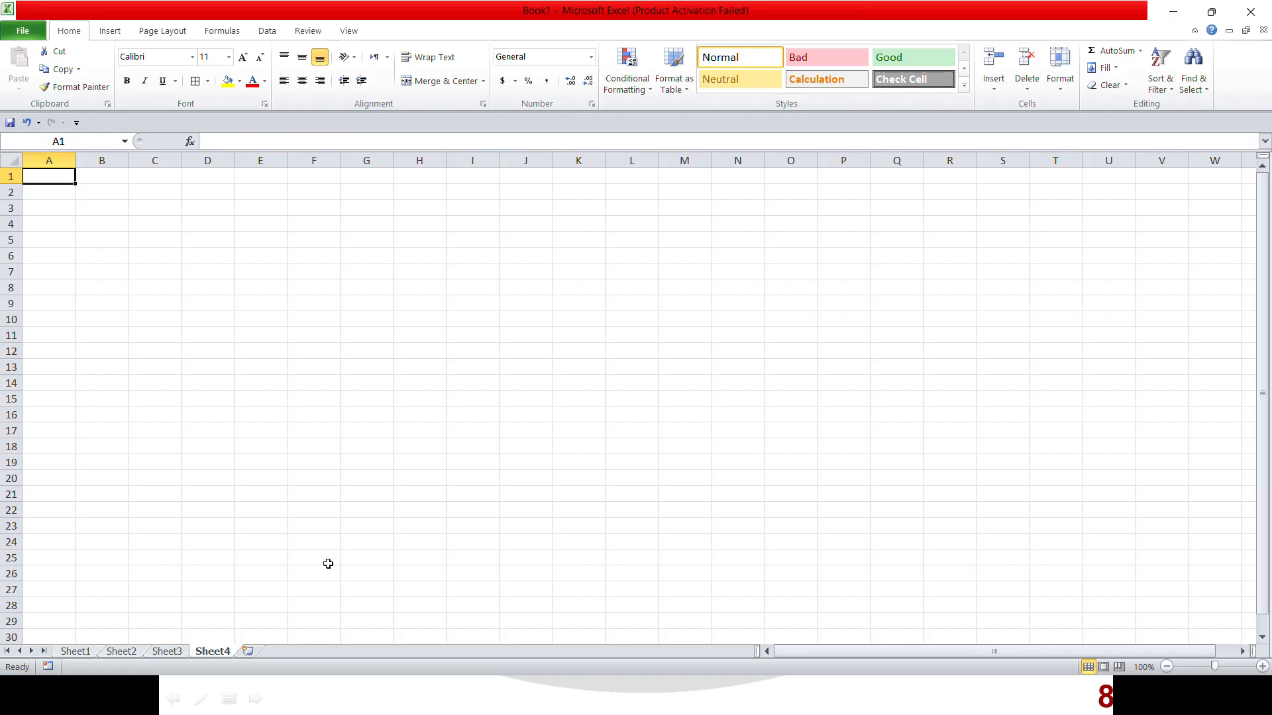
pyautogui.click(80, 649)
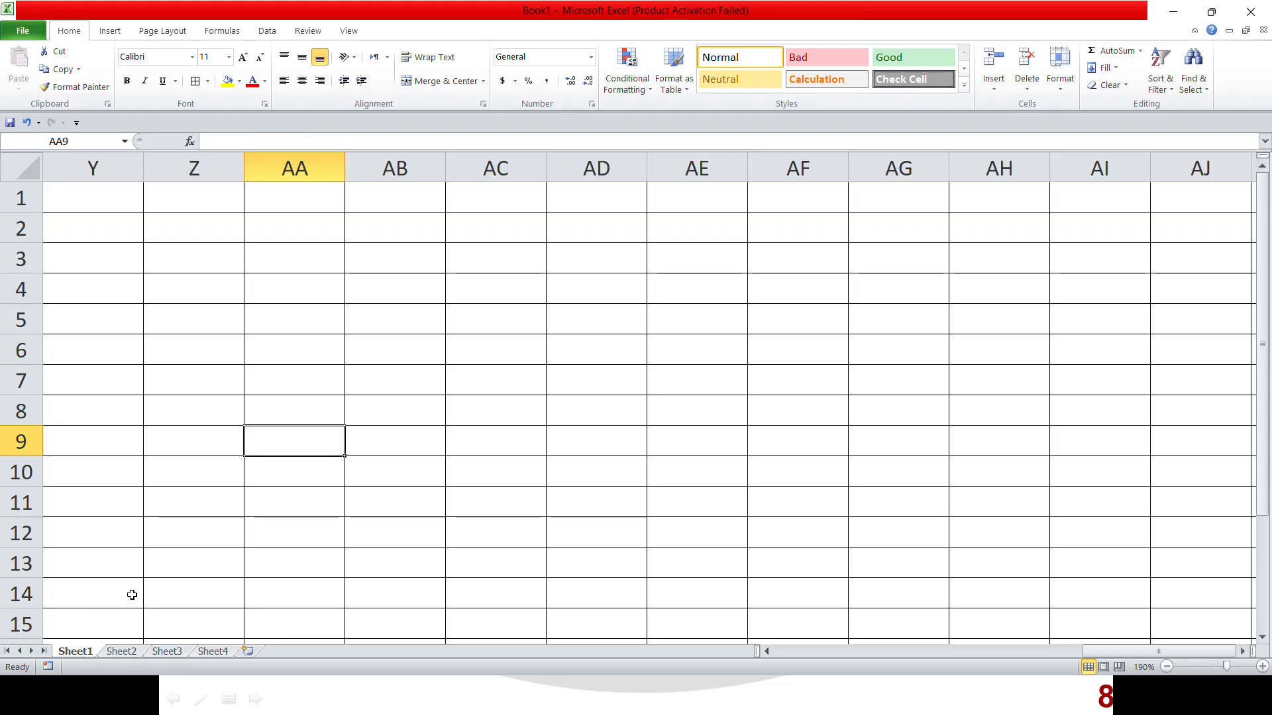
# Step: Step through the worksheets from Sheet1 to Sheet3 and back to Sheet1
pyautogui.hotkey('ctrl', 'Home')
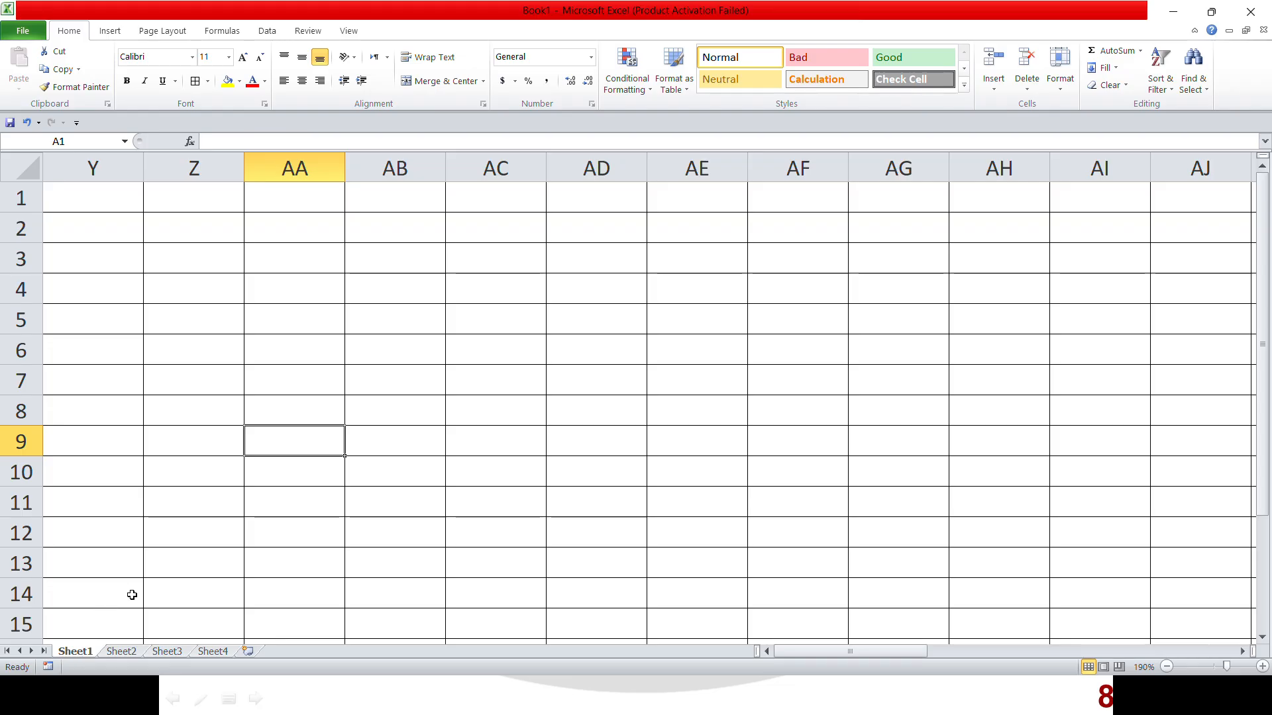
pyautogui.hotkey('ctrl', 'pagedown')
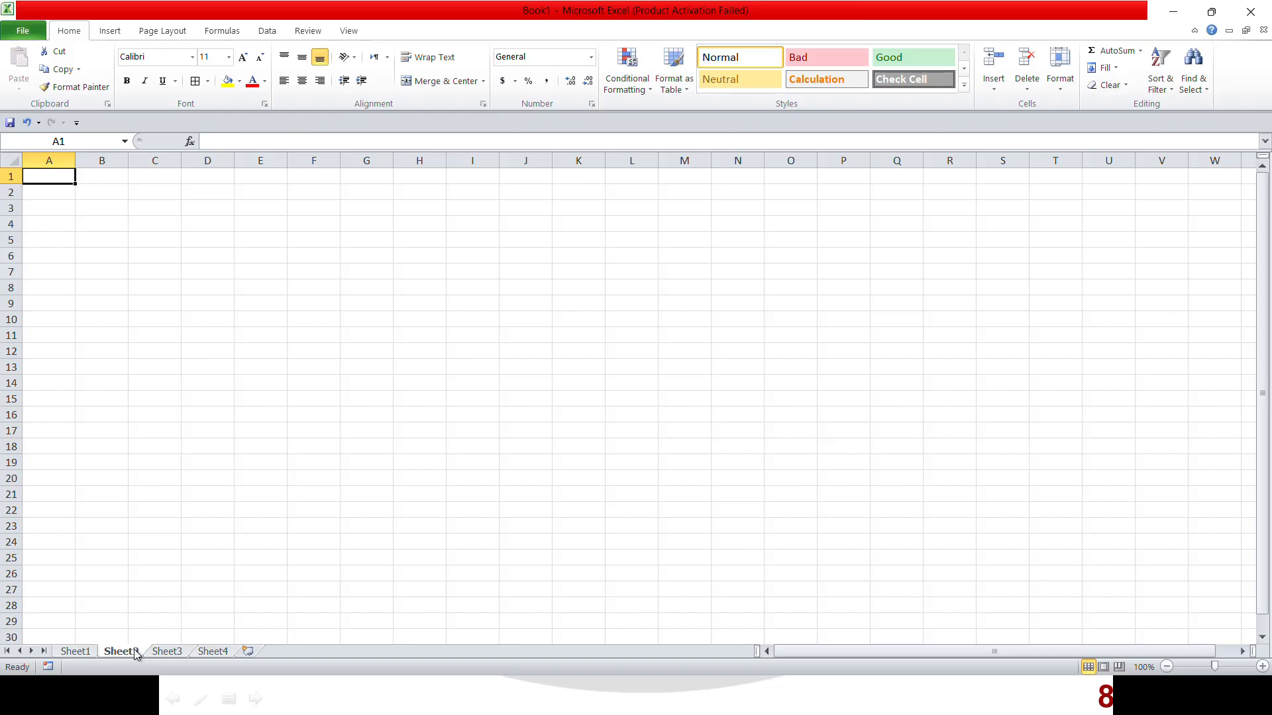
pyautogui.hotkey('ctrl', 'pagedown')
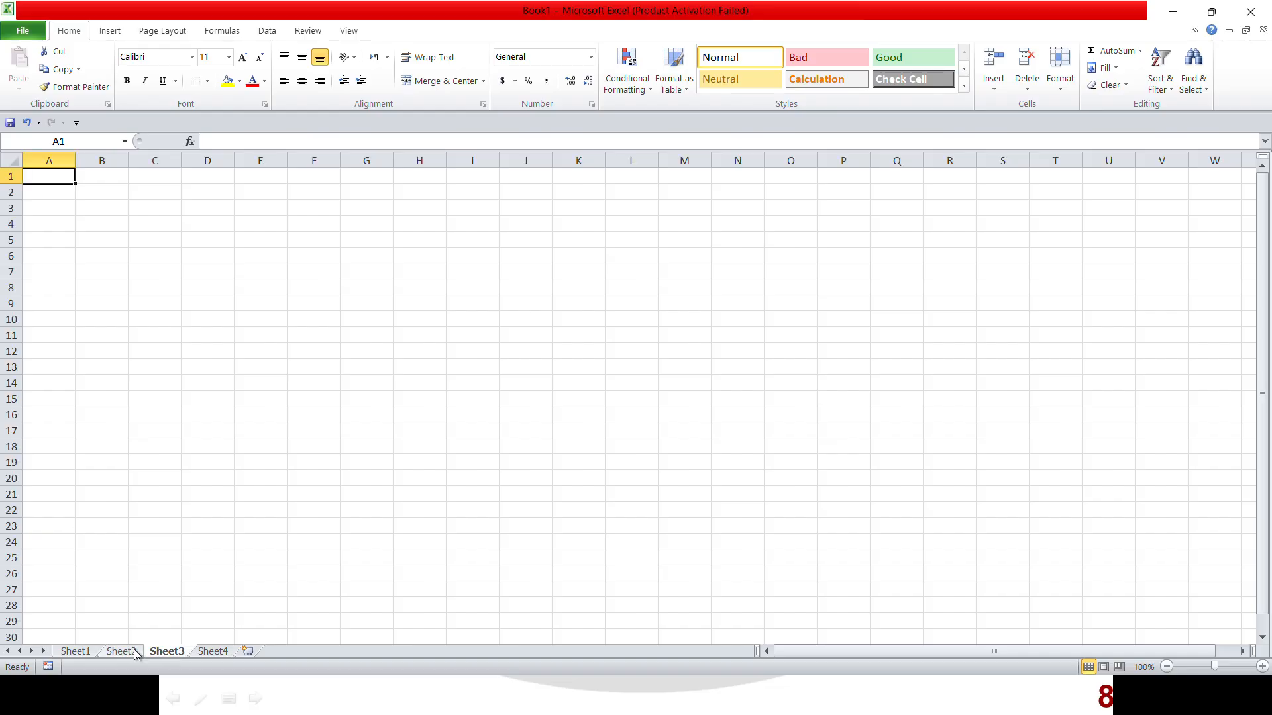
pyautogui.click(134, 649)
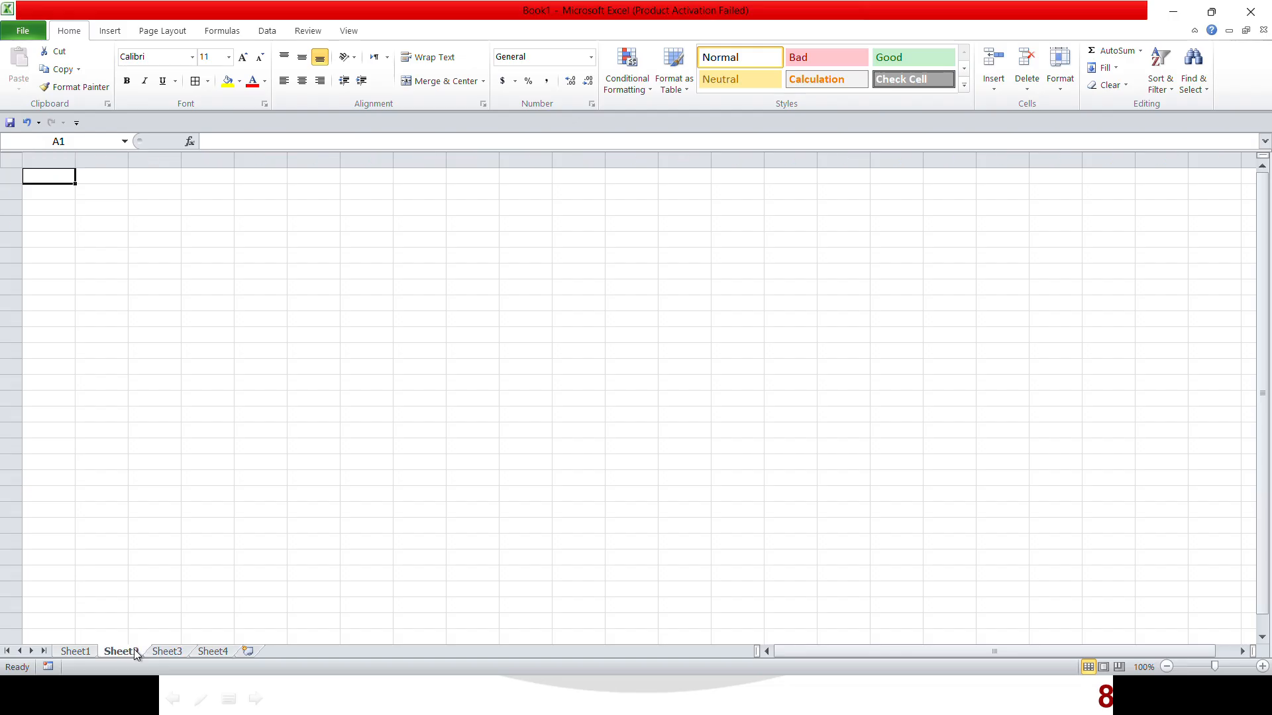
pyautogui.hotkey('ctrl', 'pageup')
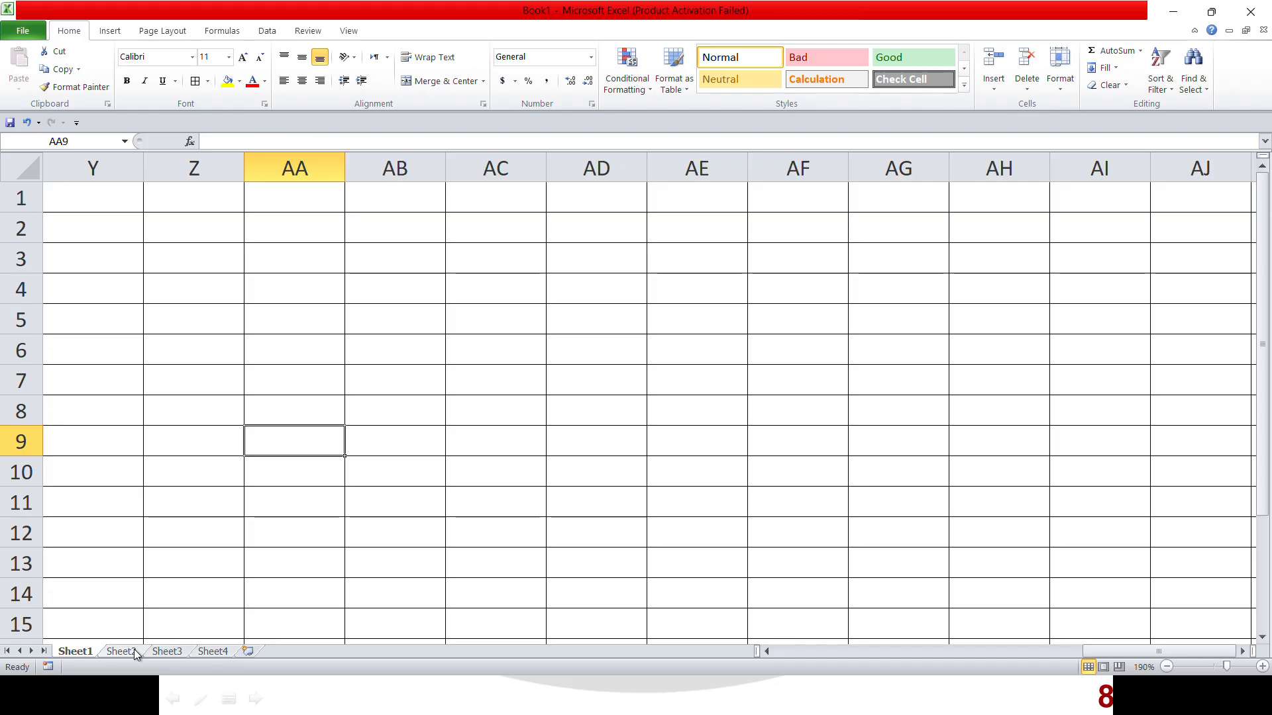
# Step: Switch to the slideshow's slide on inserting cells, rows and columns, and exit to the desktop
pyautogui.write('-')
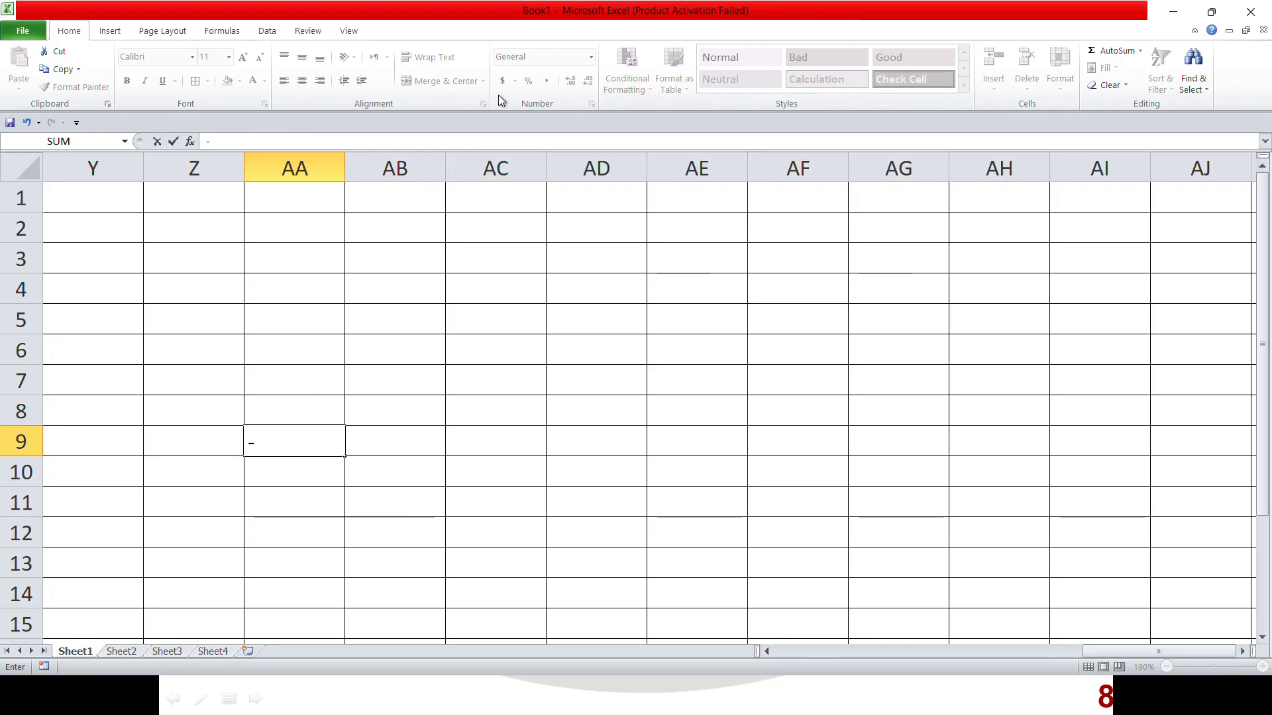
pyautogui.click(546, 30)
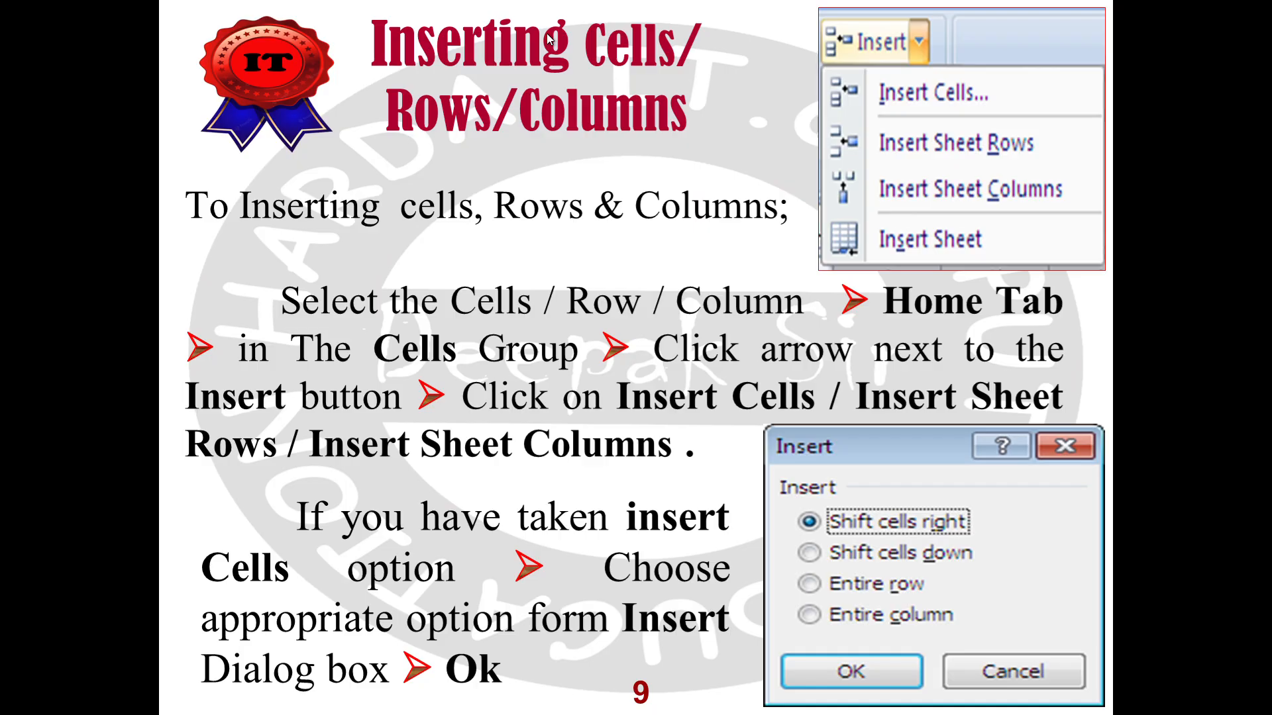
pyautogui.press('Escape')
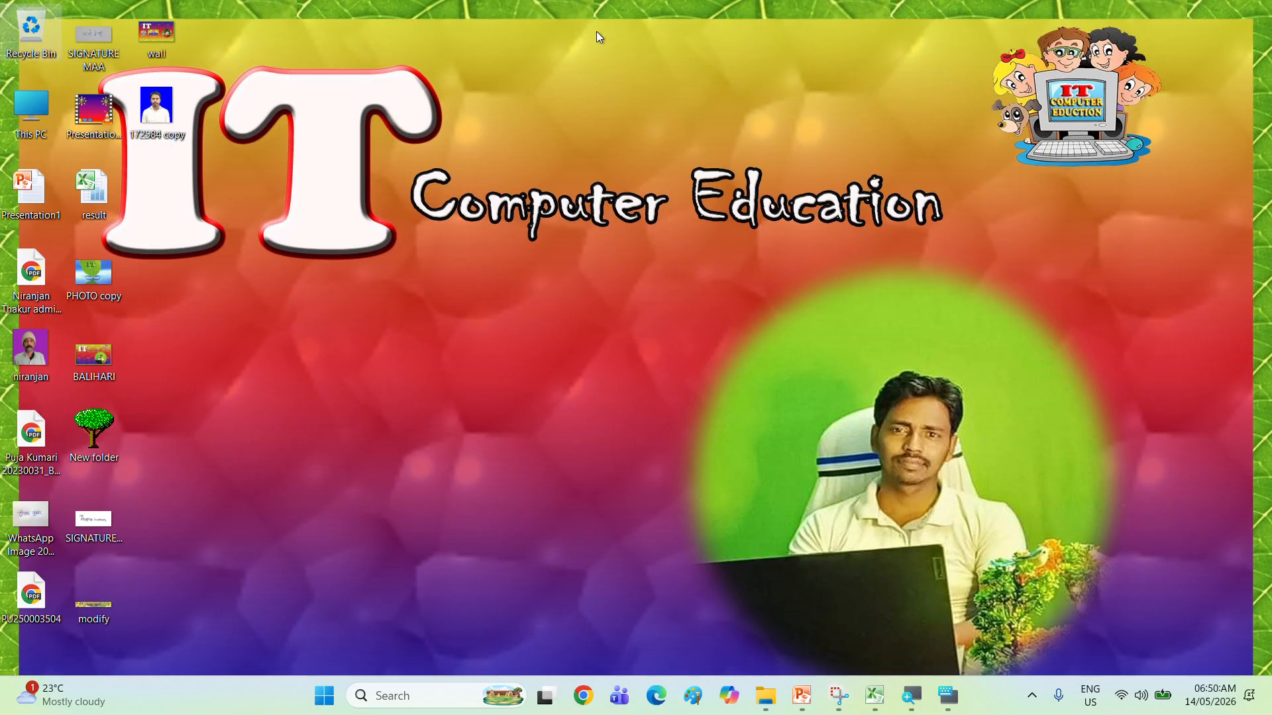